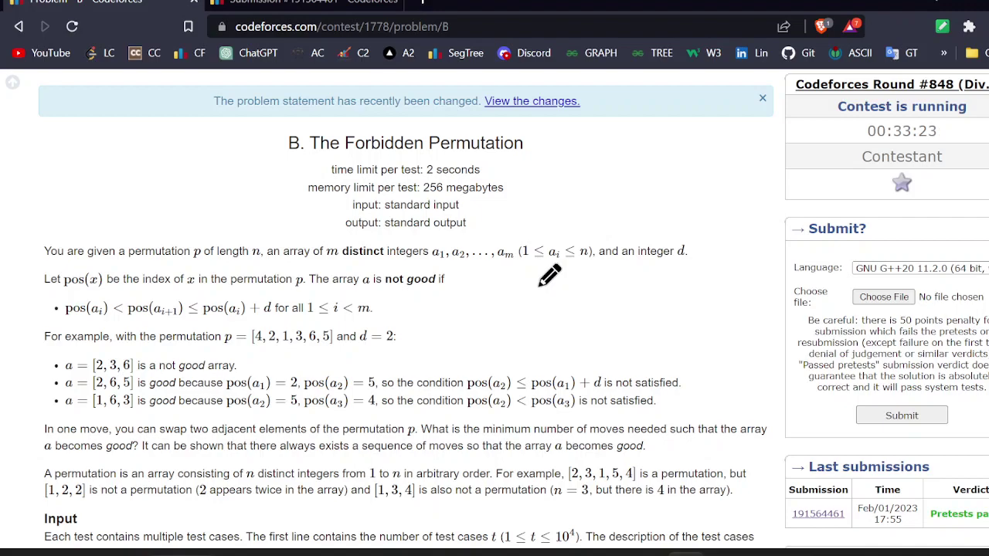
- Underline 'time limit per test: 2 seconds' in blue ink, then scroll down through the statement
scroll(549, 274, up, 3)
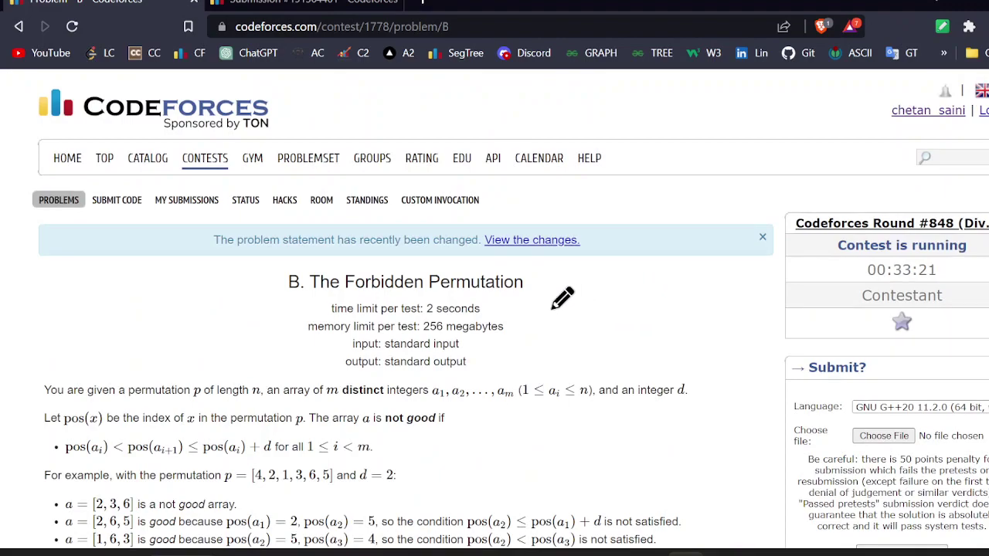
drag(328, 299, 488, 309)
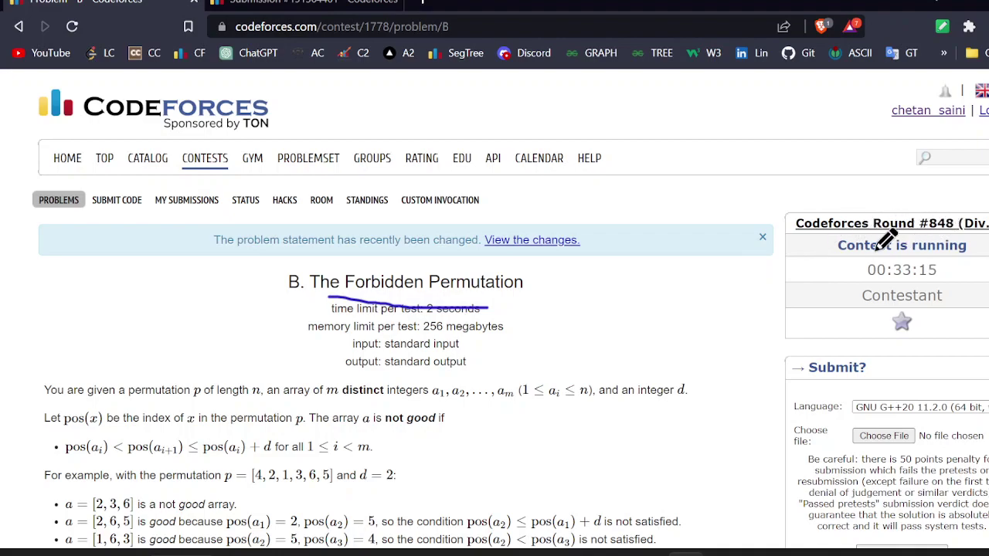
scroll(645, 302, down, 1)
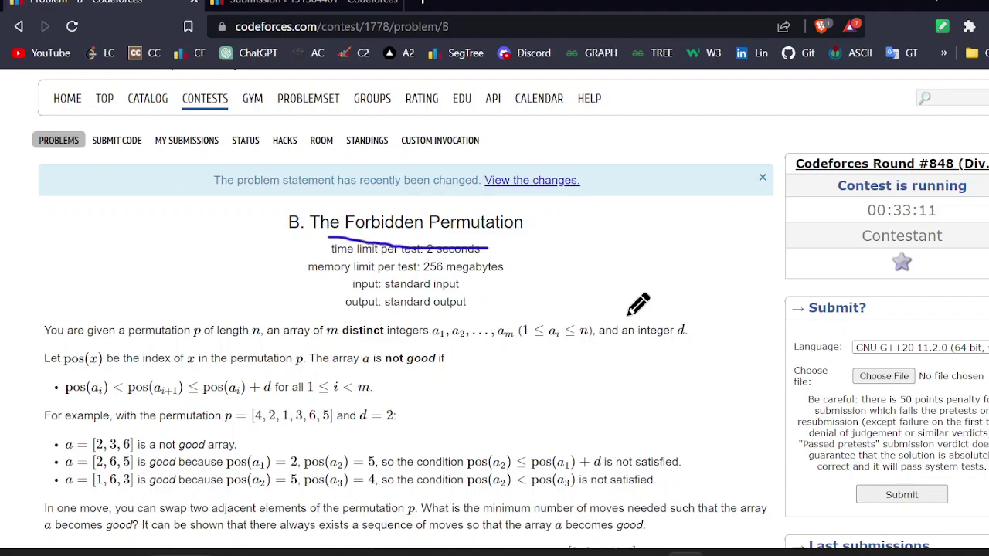
scroll(638, 304, down, 1)
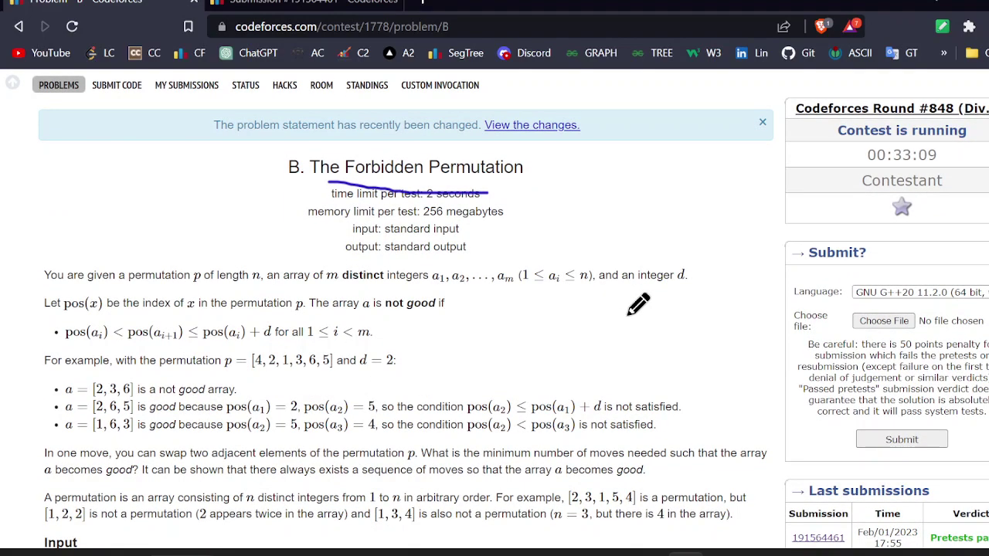
scroll(638, 304, down, 1)
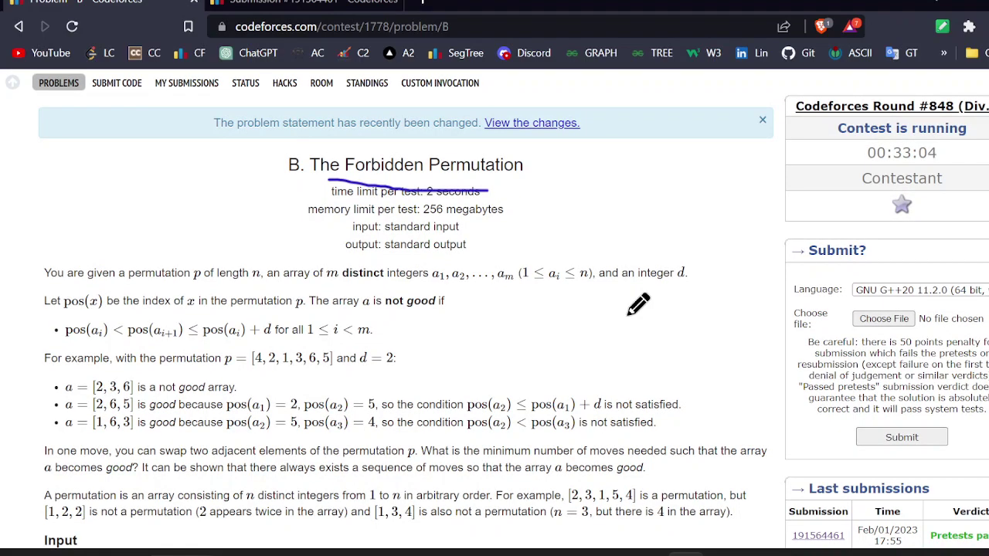
scroll(638, 304, down, 1)
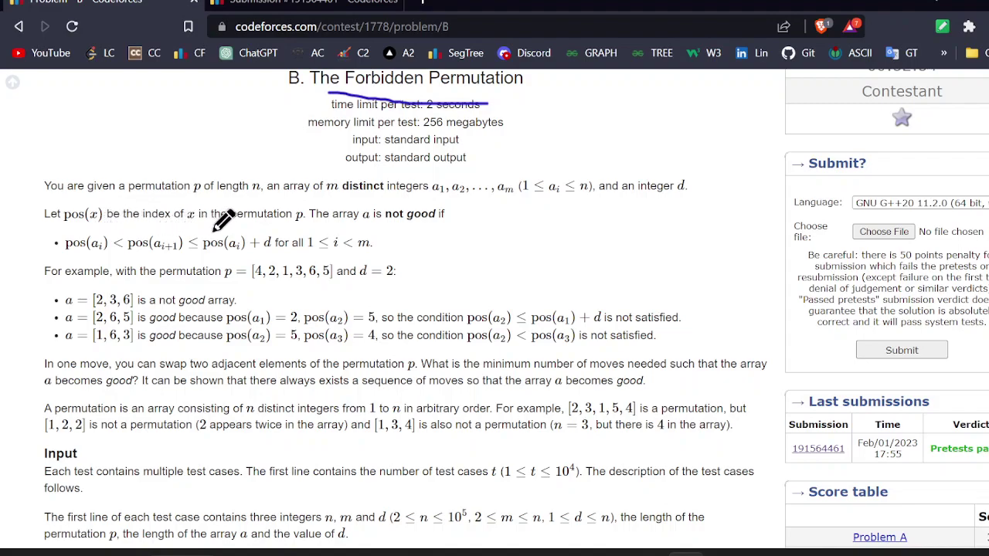
- Underline 'permutation' and 'not good' and mark the defining inequality
drag(146, 202, 218, 202)
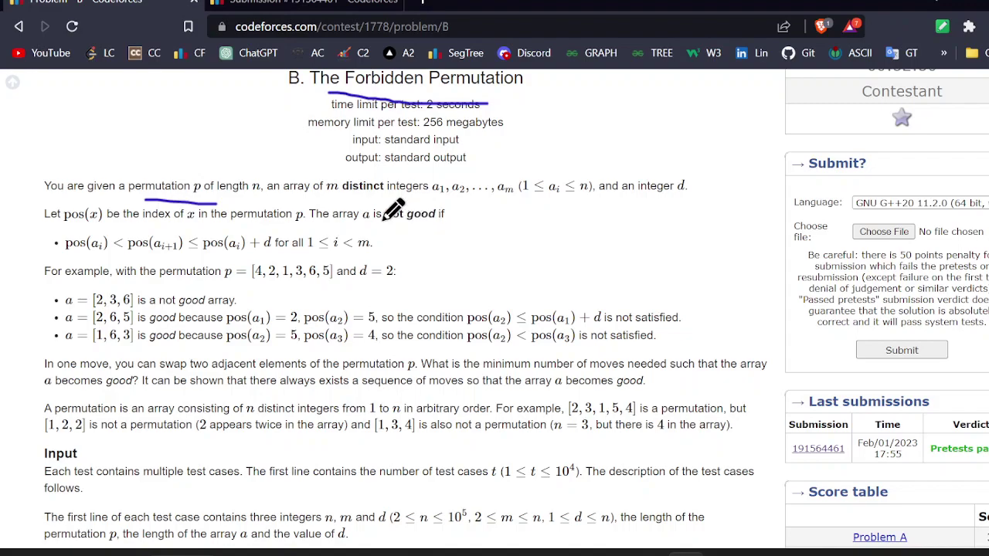
drag(382, 219, 440, 231)
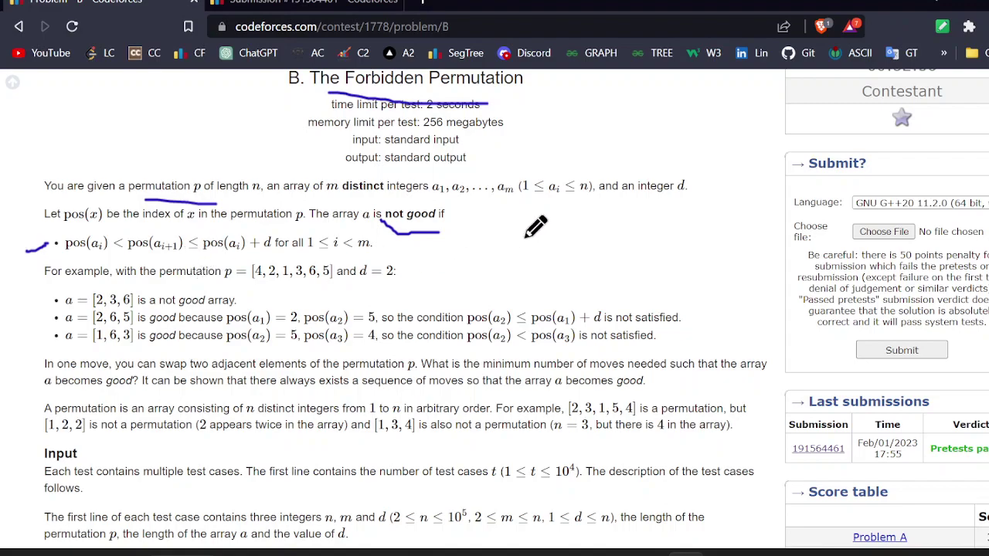
drag(522, 236, 540, 249)
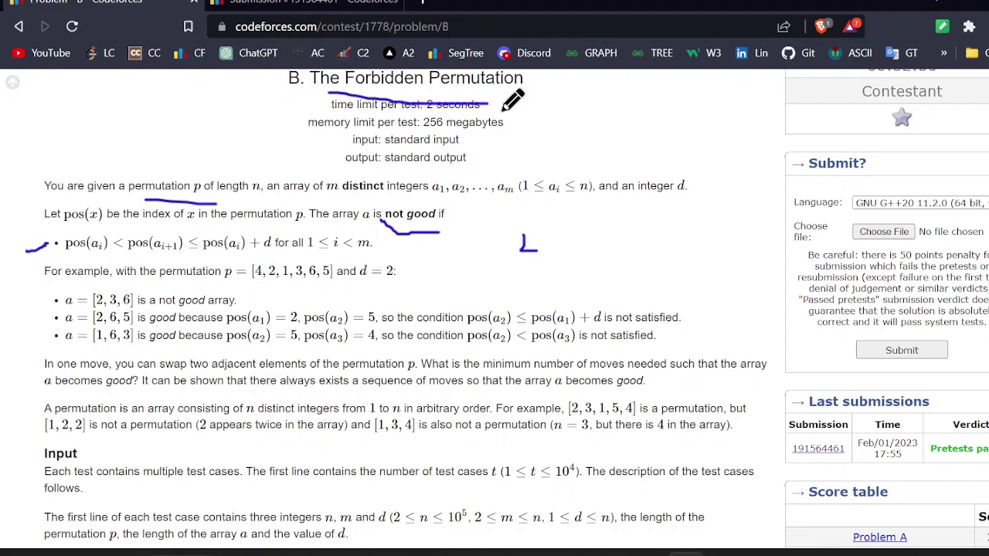
- Handwrite condition ① pos(a_i) < pos(a_i+1) and the numbered condition ② beside the statement
mouse_move(640, 164)
mouse_down()
mouse_move(658, 131)
mouse_move(739, 150)
mouse_move(750, 167)
mouse_move(772, 153)
mouse_move(845, 153)
mouse_move(863, 174)
mouse_move(979, 184)
mouse_up()
mouse_move(581, 116)
mouse_down()
mouse_move(604, 147)
mouse_move(591, 128)
mouse_up()
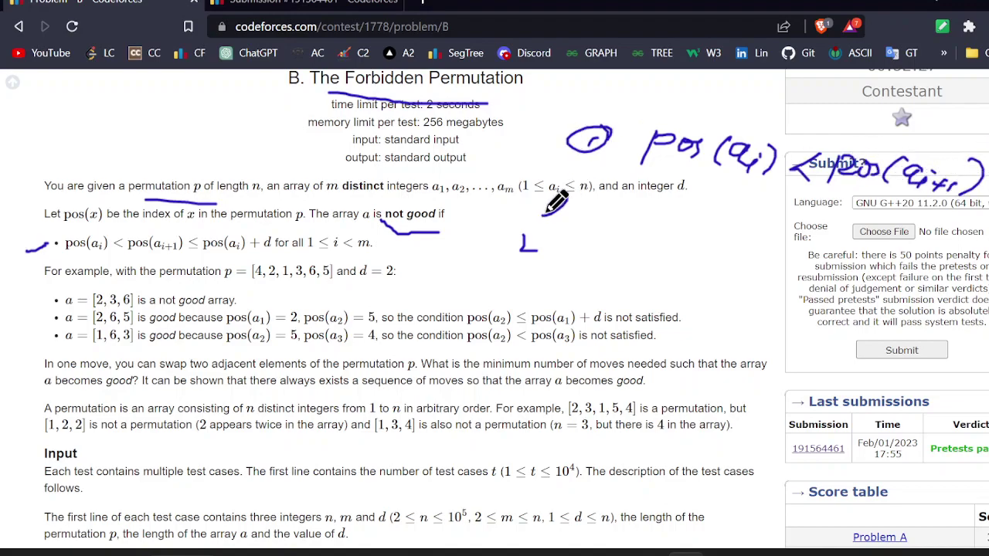
mouse_move(547, 212)
mouse_down()
mouse_move(640, 212)
mouse_move(647, 236)
mouse_move(700, 236)
mouse_move(712, 251)
mouse_move(760, 256)
mouse_move(865, 261)
mouse_move(888, 248)
mouse_move(911, 255)
mouse_move(933, 245)
mouse_move(943, 272)
mouse_move(962, 270)
mouse_up()
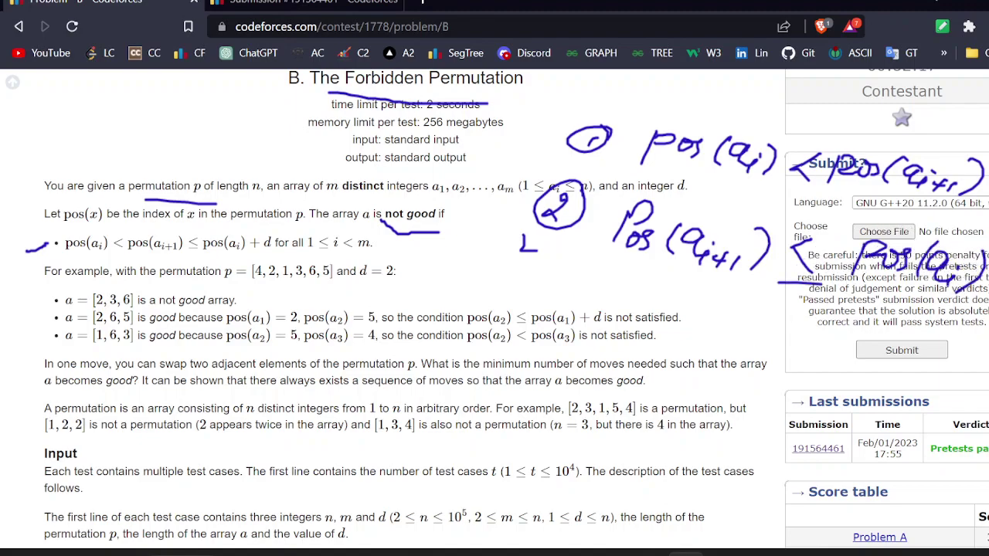
drag(986, 312, 975, 318)
- Underline the range '1 ≤' of i and the value d
scroll(490, 214, down, 4)
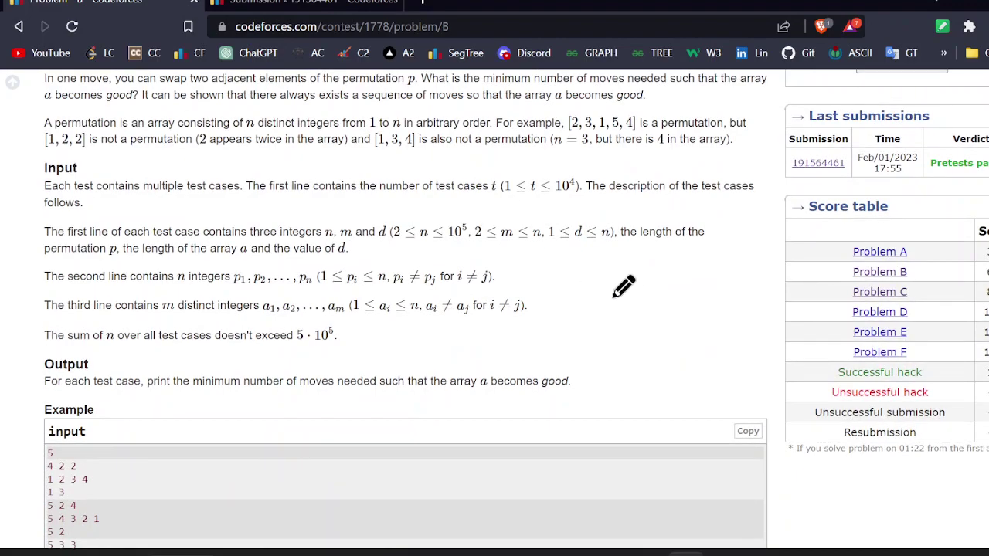
scroll(580, 243, up, 3)
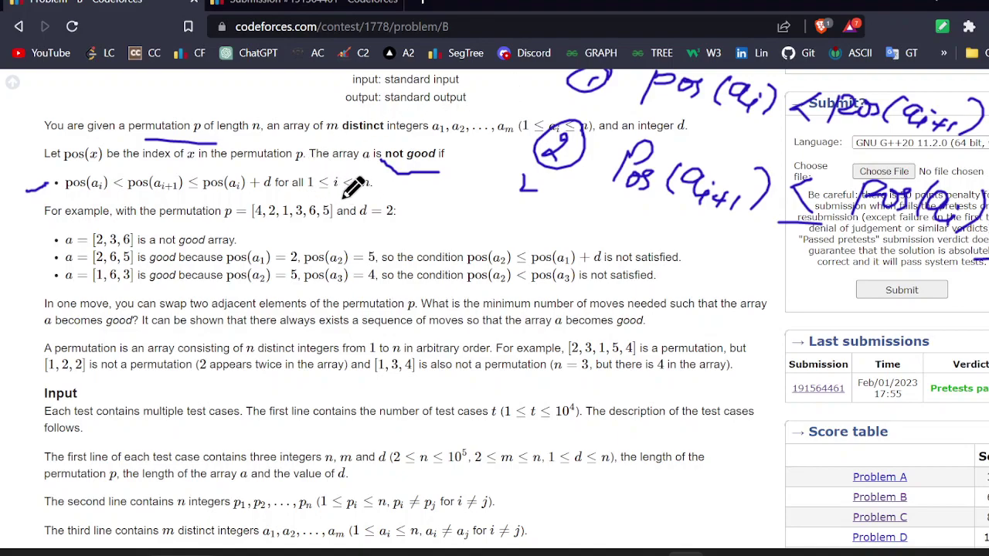
drag(304, 198, 346, 206)
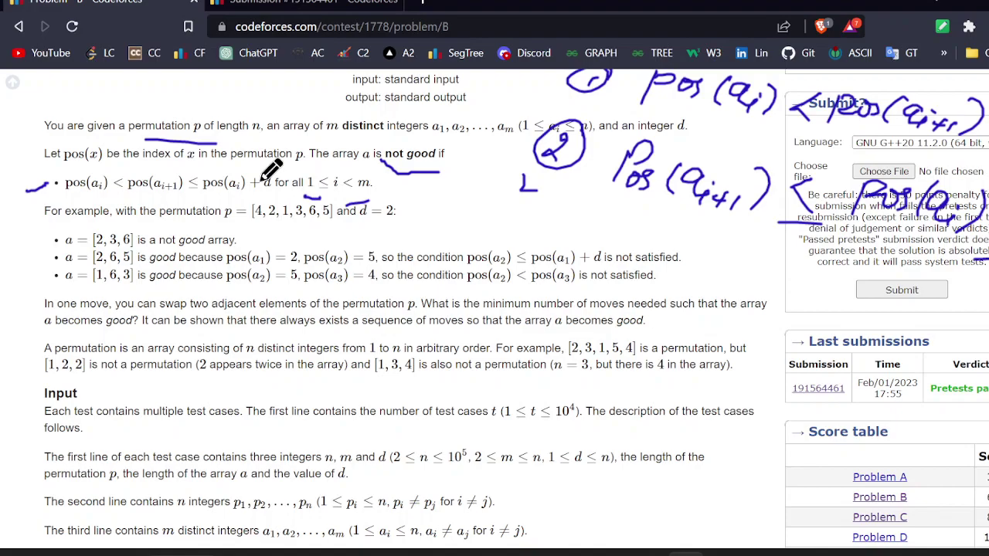
- Write pos(2) = 2 under the first example permutation [4, 2, 1, 3, 6, 5]
scroll(270, 169, up, 1)
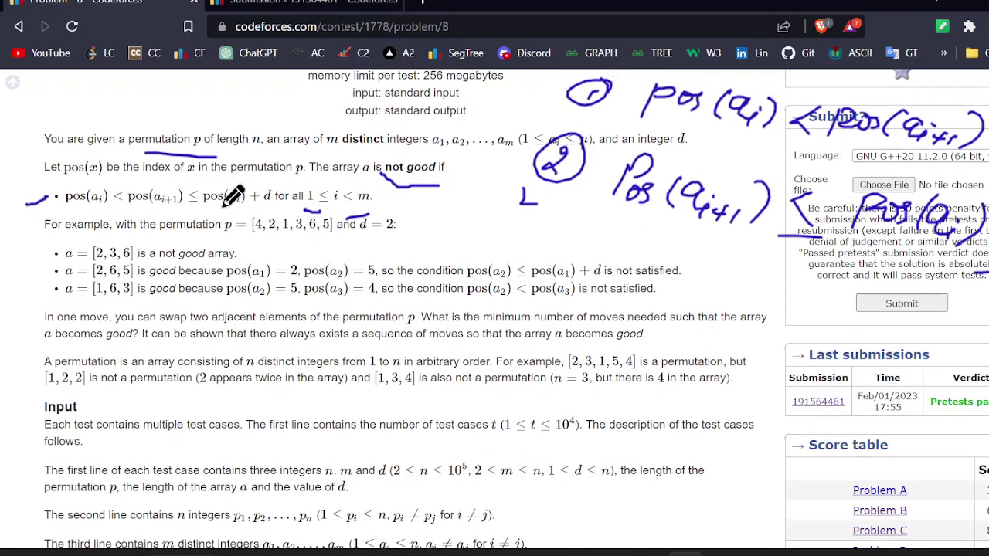
scroll(232, 197, up, 1)
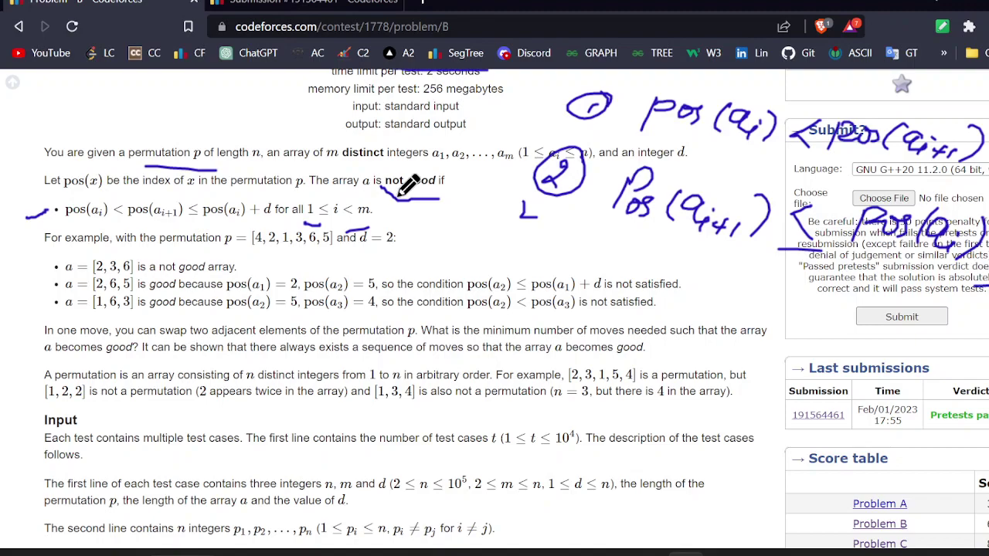
scroll(408, 185, down, 3)
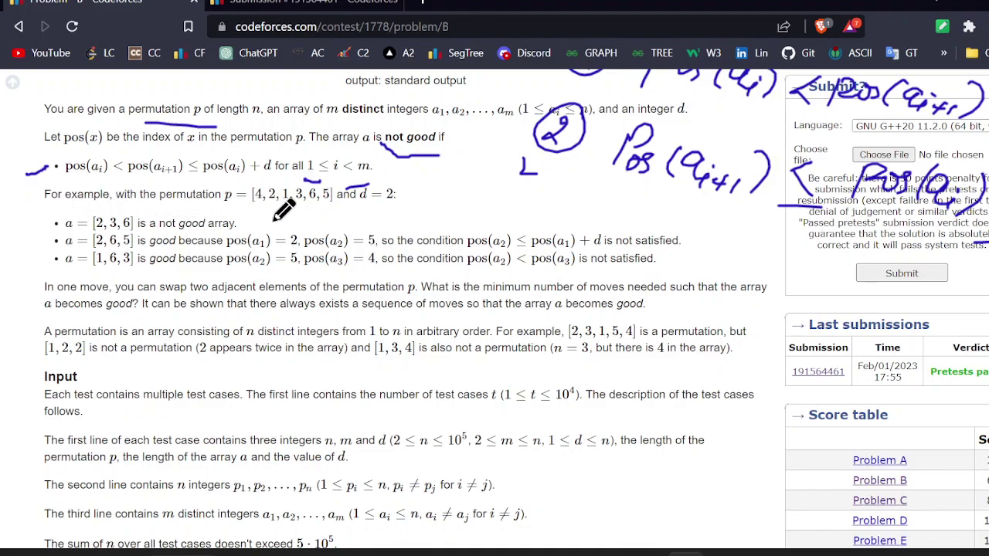
mouse_move(286, 232)
mouse_down()
mouse_move(297, 216)
mouse_move(351, 225)
mouse_move(609, 210)
mouse_move(613, 224)
mouse_move(636, 220)
mouse_up()
- Finish pos(3) = 4, substitute 2 and 4 into both conditions, and tick 2 ≤ 2 + 2
drag(630, 207, 632, 232)
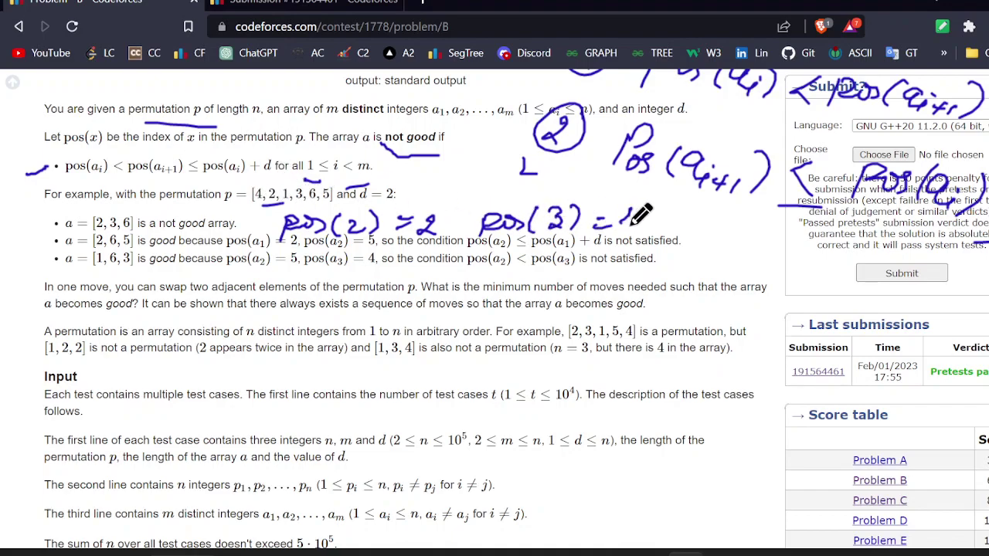
scroll(457, 166, up, 1)
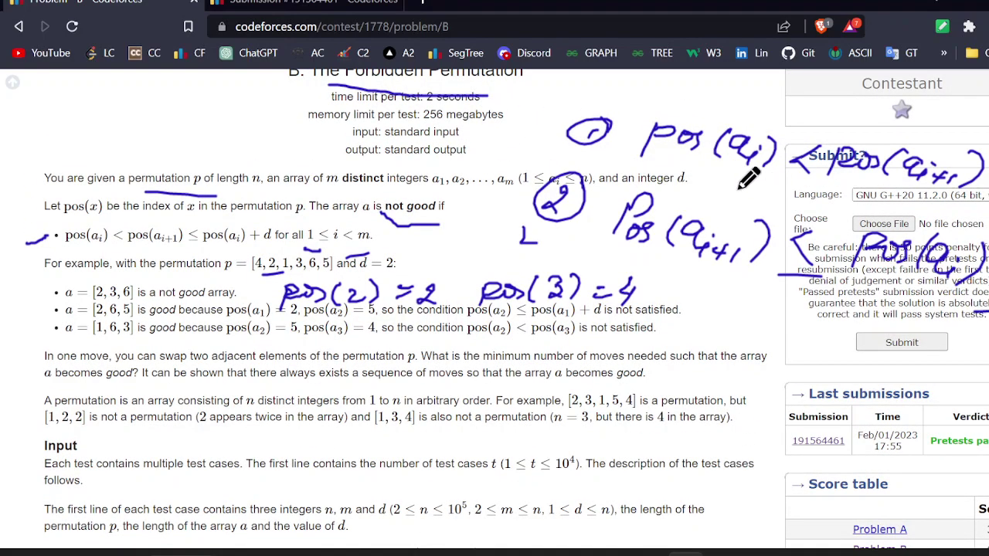
drag(741, 177, 725, 194)
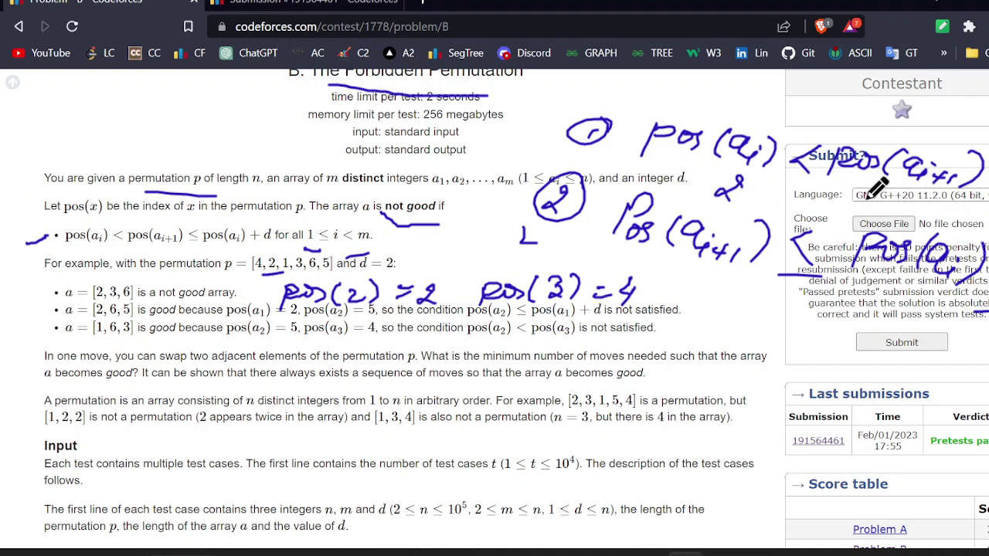
drag(868, 199, 880, 215)
drag(801, 186, 798, 197)
drag(917, 213, 967, 207)
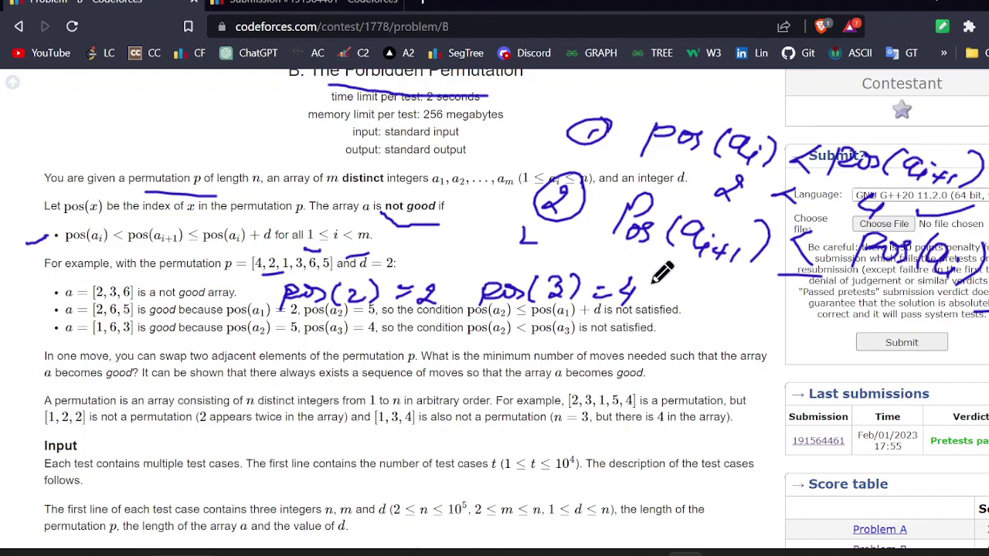
mouse_move(715, 289)
mouse_down()
mouse_move(738, 311)
mouse_move(794, 304)
mouse_move(796, 328)
mouse_move(864, 340)
mouse_move(900, 334)
mouse_move(936, 354)
mouse_up()
click(759, 328)
mouse_move(947, 351)
mouse_down()
mouse_move(974, 364)
mouse_move(987, 340)
mouse_up()
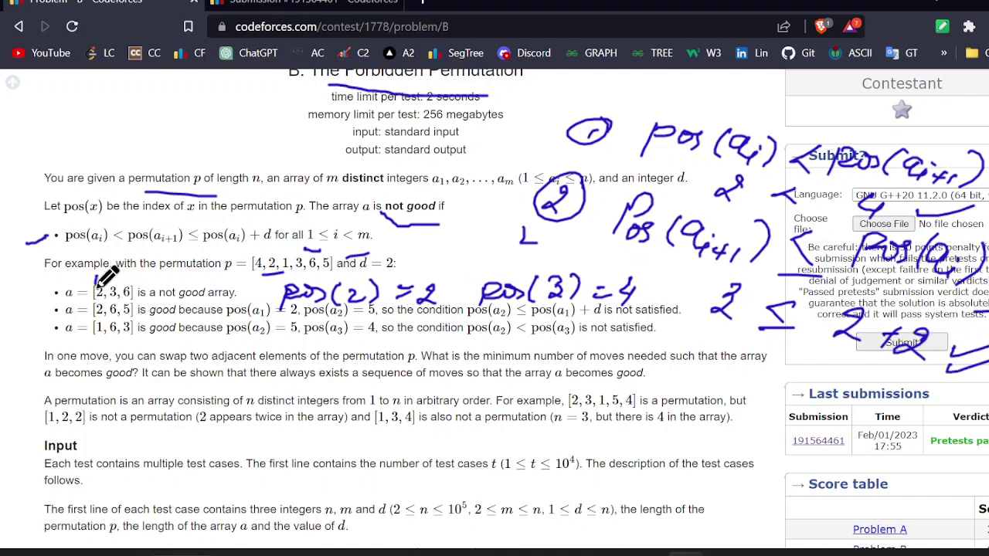
- Check pair (3, 6) with pos(3) = 4, pos(6) = 5 and 5 ≤ 4 + 2, then clear all ink
mouse_move(96, 279)
mouse_down()
mouse_move(98, 292)
mouse_move(114, 291)
mouse_up()
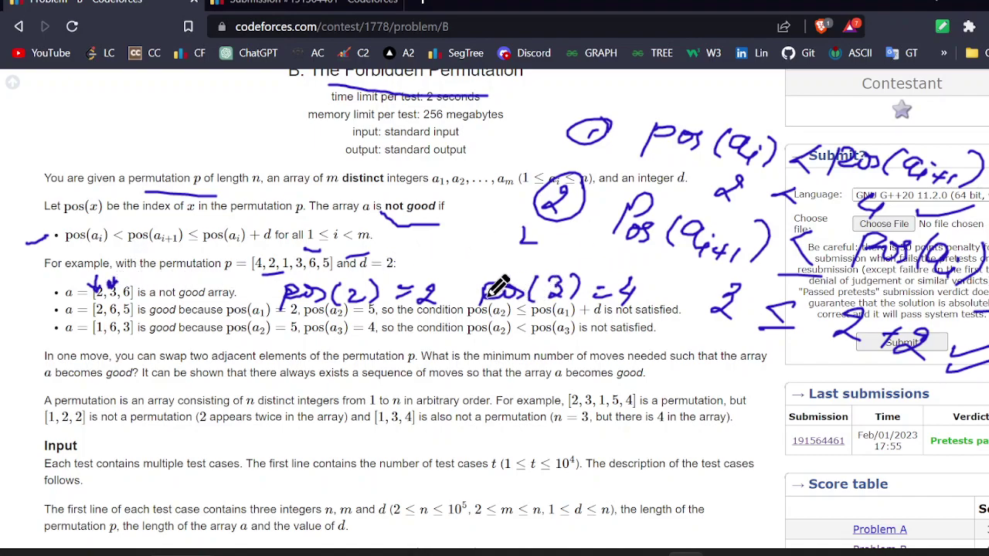
mouse_move(59, 151)
mouse_down()
mouse_move(81, 133)
mouse_move(116, 143)
mouse_move(138, 134)
mouse_move(167, 154)
mouse_move(208, 134)
mouse_move(289, 166)
mouse_move(318, 142)
mouse_move(442, 155)
mouse_move(436, 163)
mouse_move(454, 176)
mouse_up()
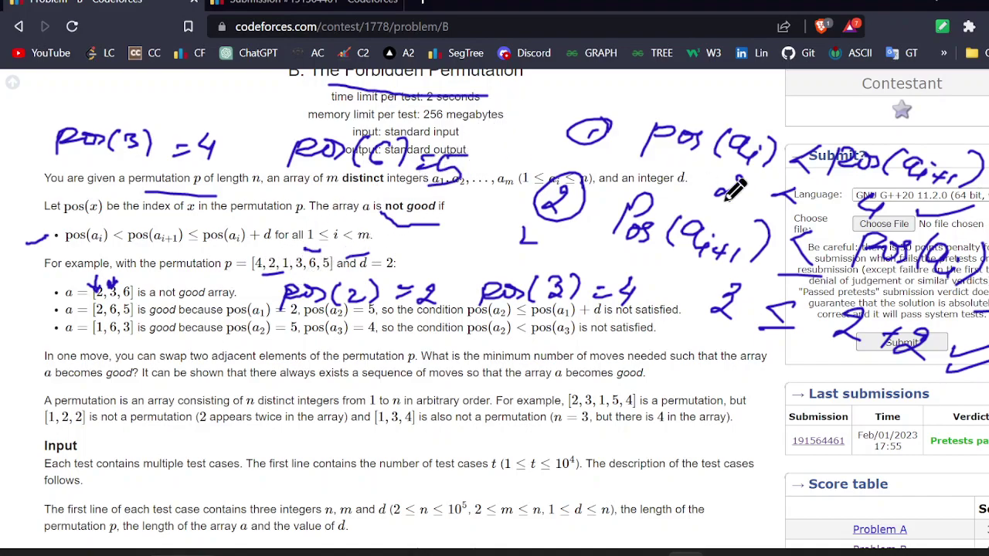
drag(743, 183, 732, 198)
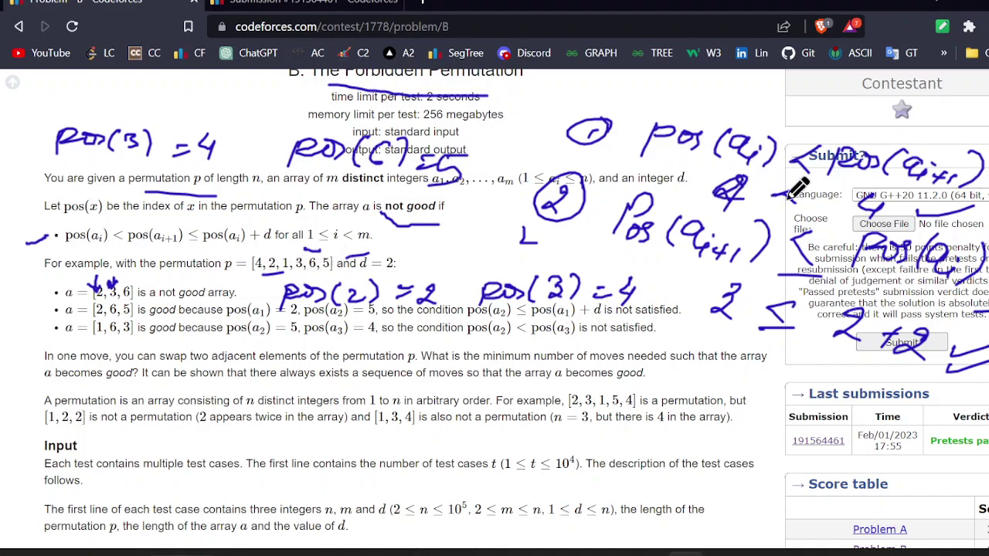
mouse_move(863, 203)
mouse_down()
mouse_move(896, 186)
mouse_move(911, 192)
mouse_move(895, 216)
mouse_up()
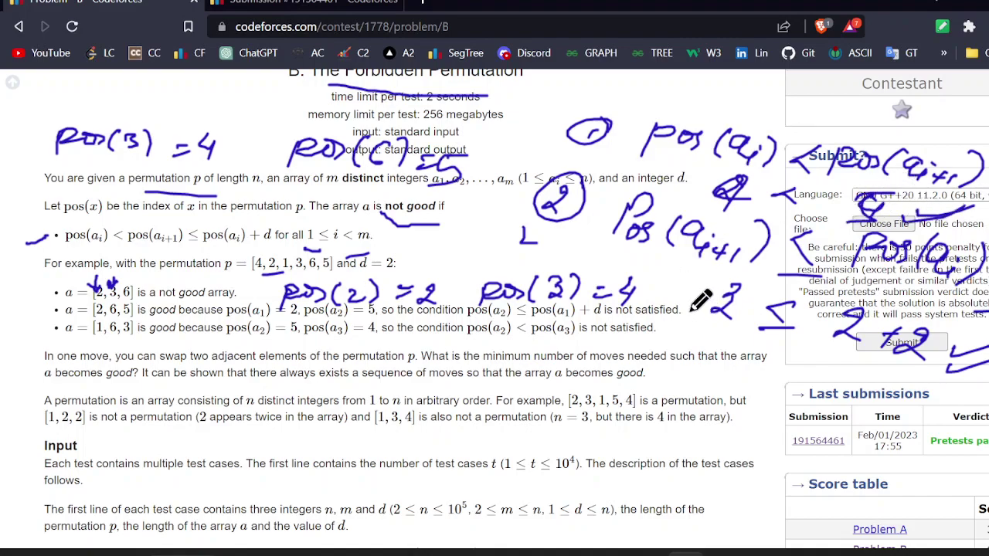
mouse_move(772, 285)
mouse_down()
mouse_move(722, 298)
mouse_move(691, 334)
mouse_up()
mouse_move(850, 331)
mouse_down()
mouse_move(827, 359)
mouse_move(964, 346)
mouse_up()
drag(933, 377, 979, 364)
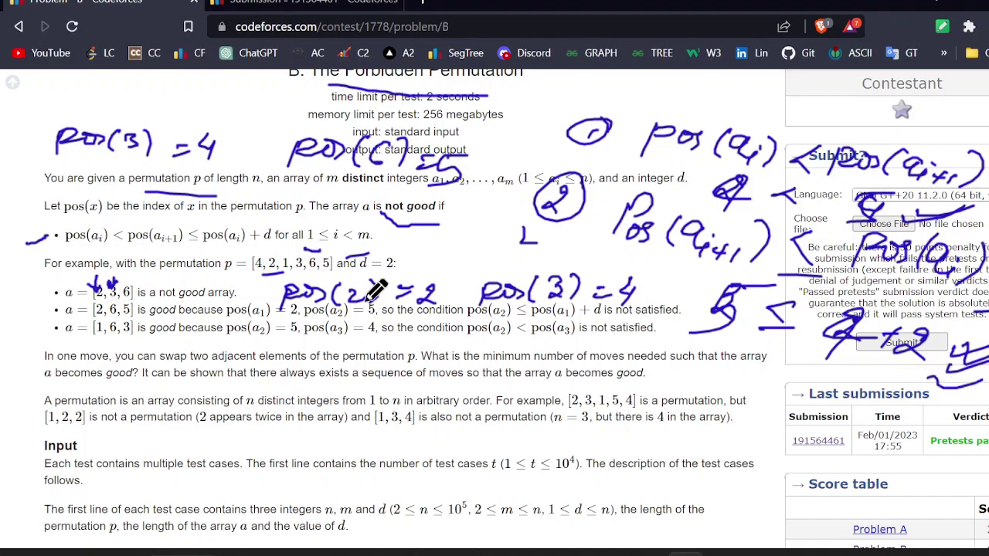
drag(35, 298, 89, 288)
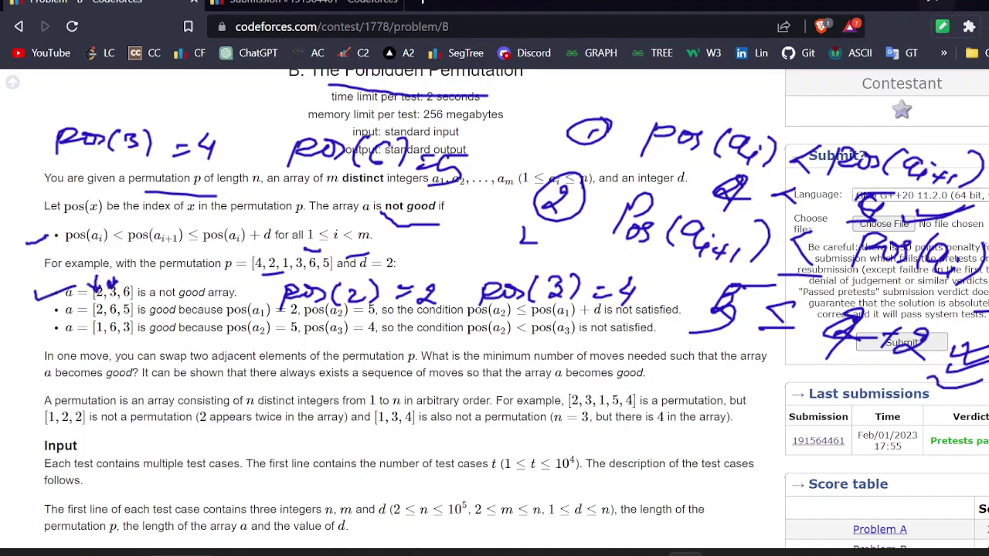
click(943, 29)
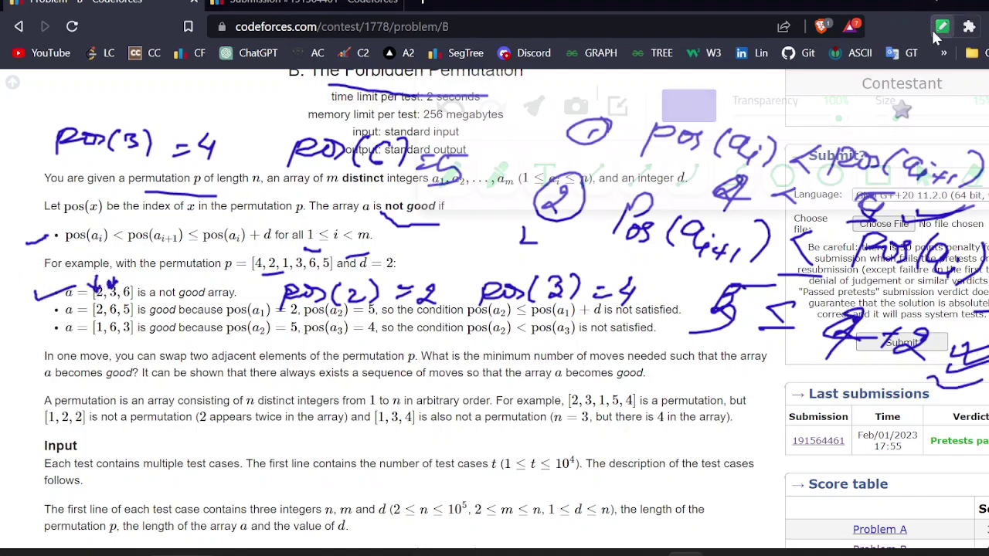
click(533, 108)
- Clear the old ink and write the example array 2 6 5, underlined
click(617, 107)
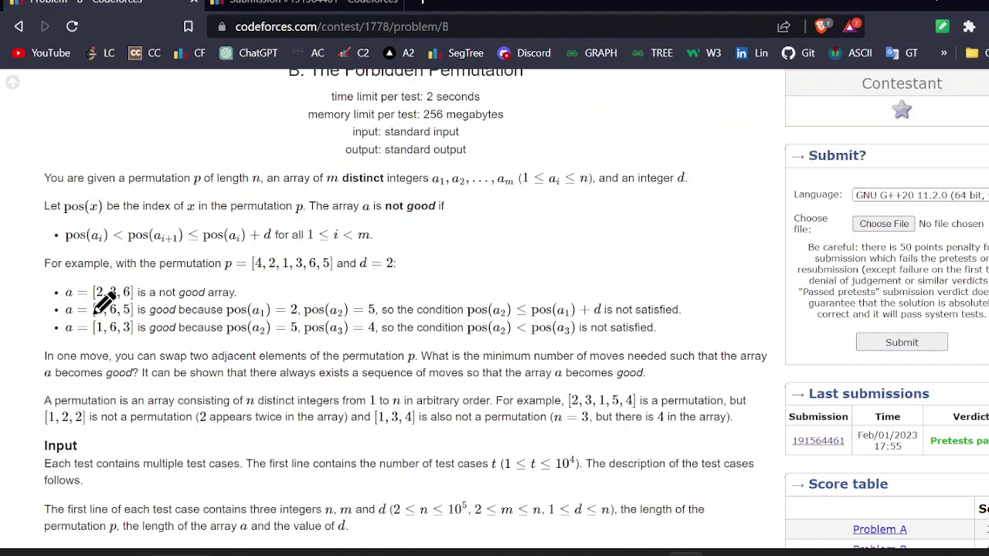
mouse_move(59, 114)
mouse_down()
mouse_move(81, 133)
mouse_move(117, 126)
mouse_move(162, 137)
mouse_up()
drag(12, 152, 152, 146)
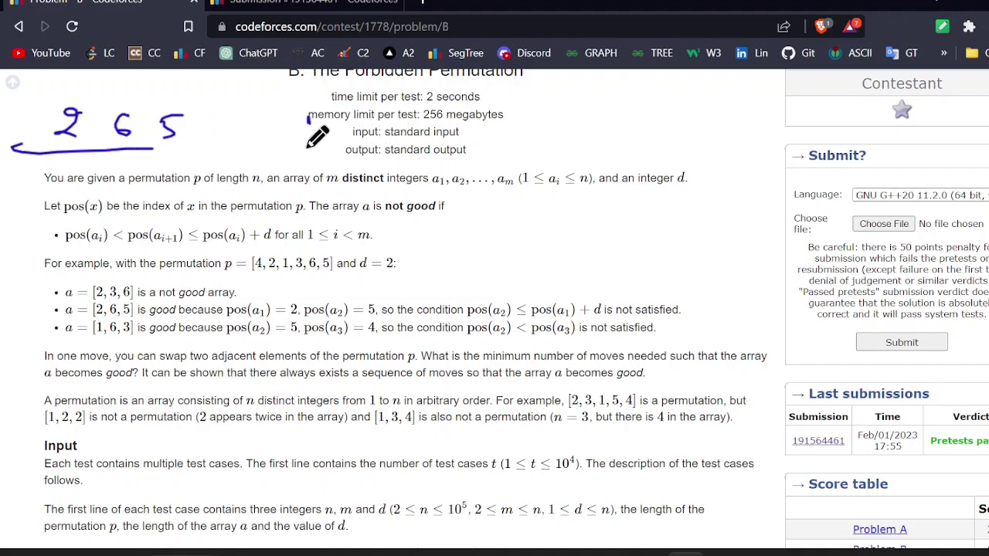
- Write Pos(2) = 2, Pos(6) = 5 and Pos(5) = 6
mouse_move(305, 142)
mouse_down()
mouse_move(380, 115)
mouse_move(437, 144)
mouse_move(479, 138)
mouse_move(457, 147)
mouse_up()
mouse_move(316, 171)
mouse_down()
mouse_move(386, 199)
mouse_move(404, 175)
mouse_move(425, 205)
mouse_move(487, 194)
mouse_move(473, 202)
mouse_up()
mouse_move(315, 267)
mouse_down()
mouse_move(355, 230)
mouse_move(411, 252)
mouse_move(480, 246)
mouse_up()
drag(450, 266, 474, 263)
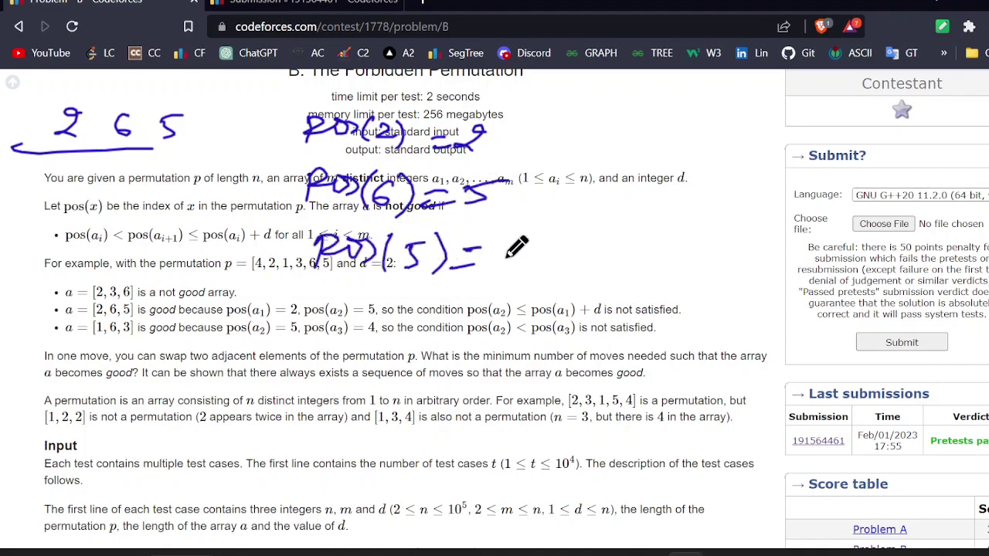
drag(515, 235, 493, 254)
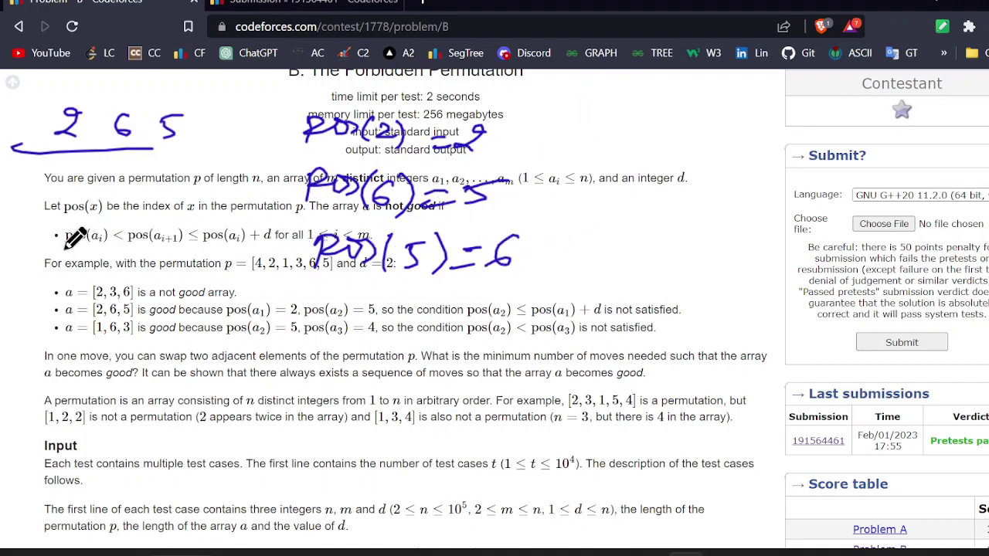
- Underline the pos condition and write Pos(2) < Pos(6) and Pos(6) ≤ Pos(2) + 2
drag(57, 249, 151, 250)
mouse_move(683, 136)
mouse_down()
mouse_move(670, 148)
mouse_move(734, 158)
mouse_move(834, 151)
mouse_move(903, 184)
mouse_move(905, 177)
mouse_up()
drag(934, 152, 934, 186)
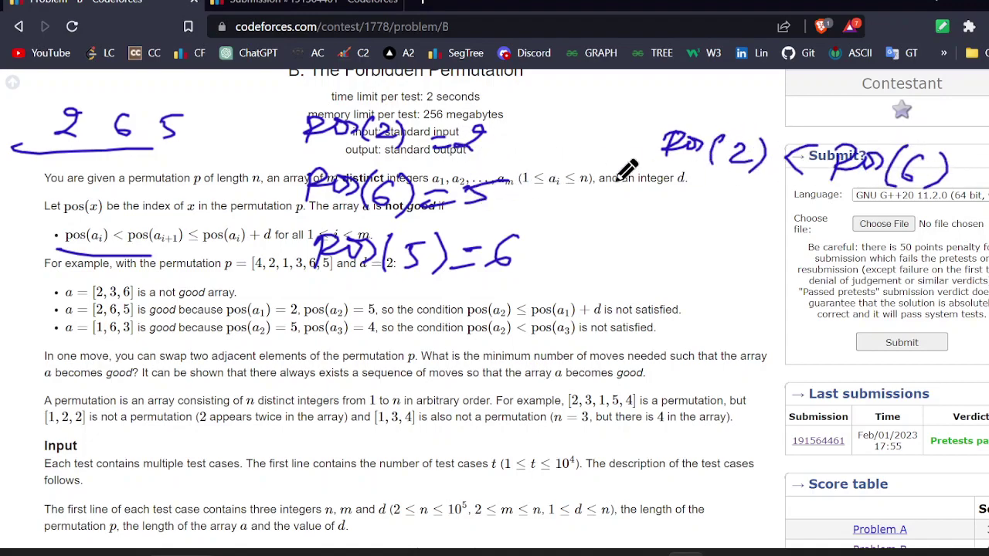
mouse_move(612, 216)
mouse_down()
mouse_move(608, 248)
mouse_move(653, 224)
mouse_move(680, 241)
mouse_move(777, 232)
mouse_move(865, 259)
mouse_move(900, 232)
mouse_move(919, 255)
mouse_move(958, 264)
mouse_move(939, 276)
mouse_up()
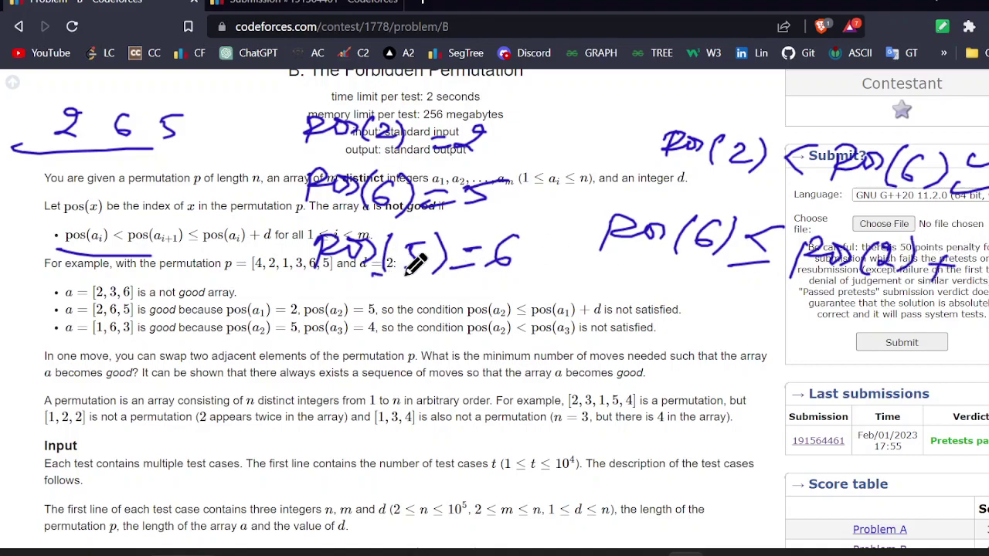
drag(401, 275, 372, 275)
drag(982, 265, 962, 287)
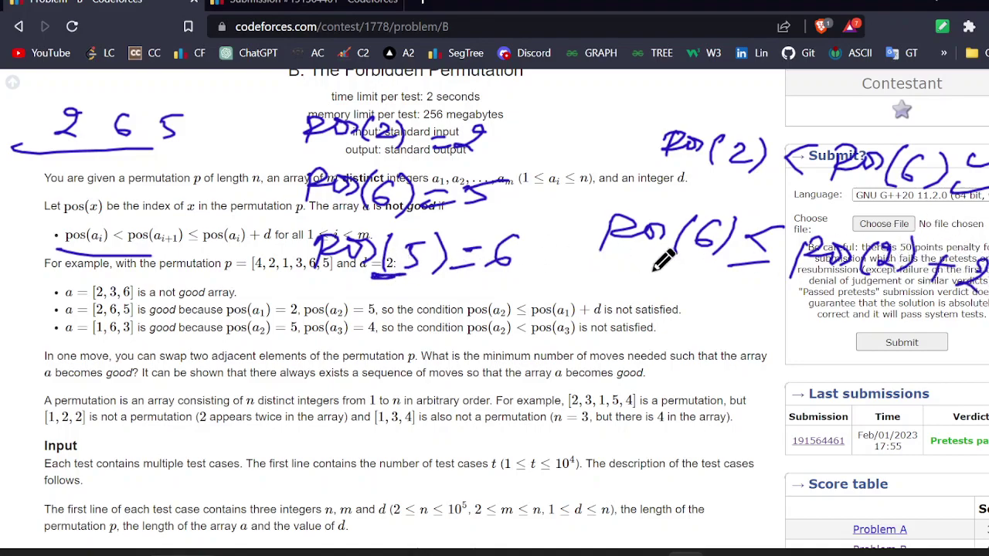
- Write 5 < beneath the inequality, box it, and enclose the Pos(6) = 5 result
drag(672, 269, 641, 301)
mouse_move(726, 286)
mouse_down()
mouse_move(726, 309)
mouse_move(755, 316)
mouse_move(905, 307)
mouse_up()
drag(618, 330, 850, 346)
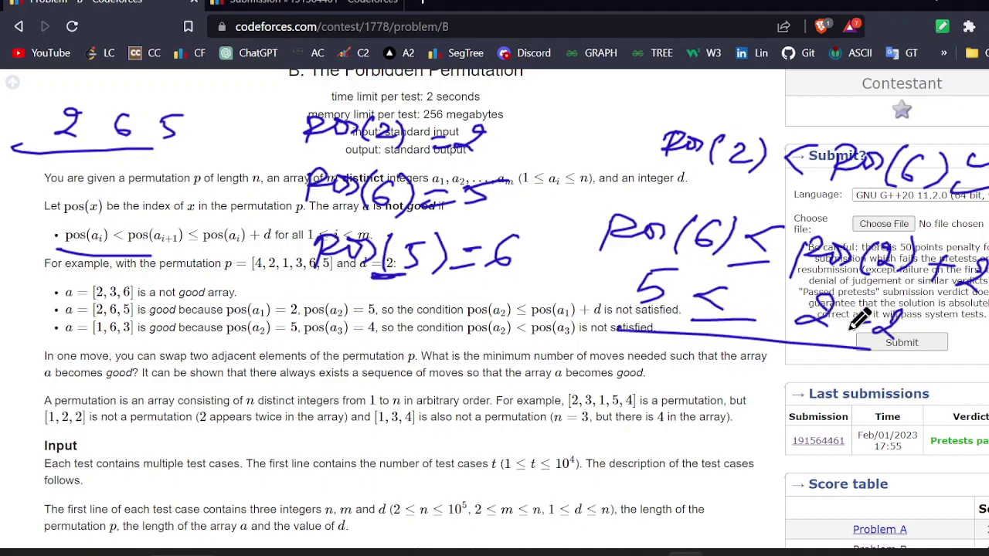
drag(655, 262, 924, 313)
drag(655, 266, 608, 333)
drag(933, 318, 950, 351)
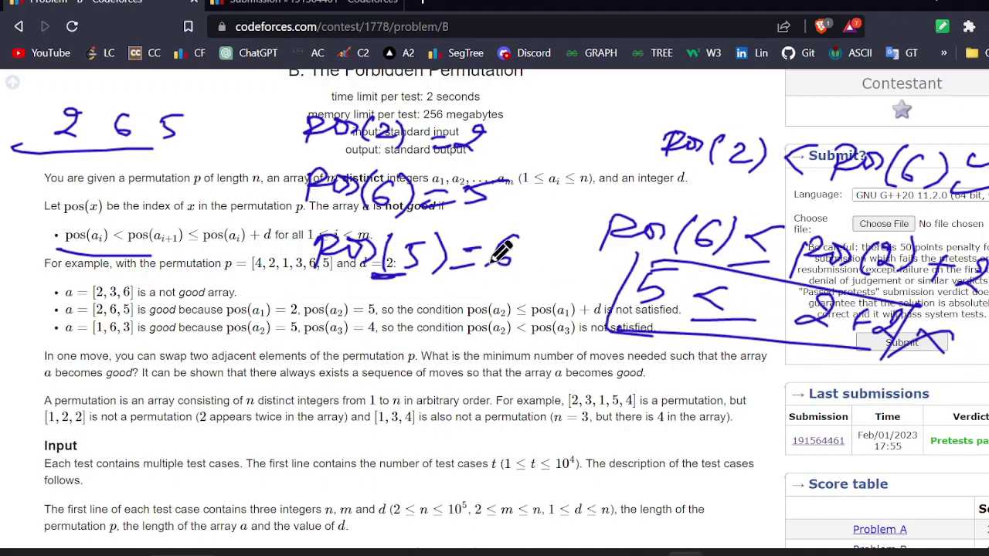
mouse_move(411, 227)
mouse_down()
mouse_move(470, 214)
mouse_move(376, 218)
mouse_up()
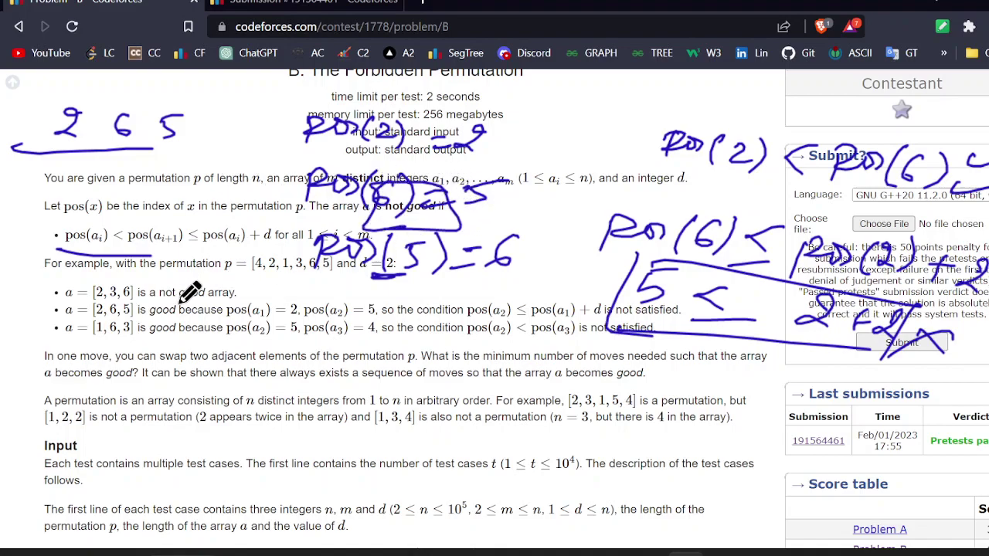
- Tick the good examples a = [2, 6, 5] and a = [1, 6, 3]
drag(151, 298, 207, 291)
drag(116, 327, 199, 323)
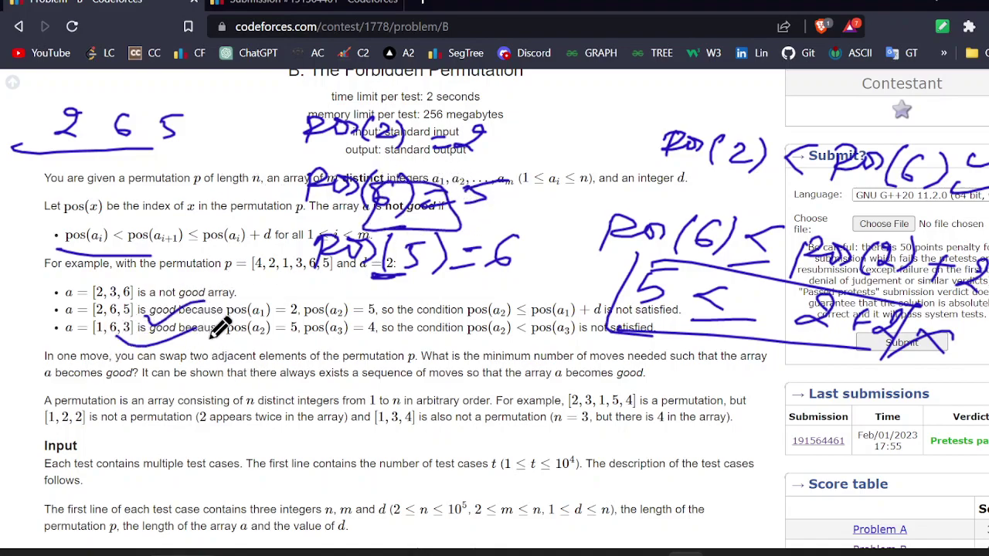
click(942, 28)
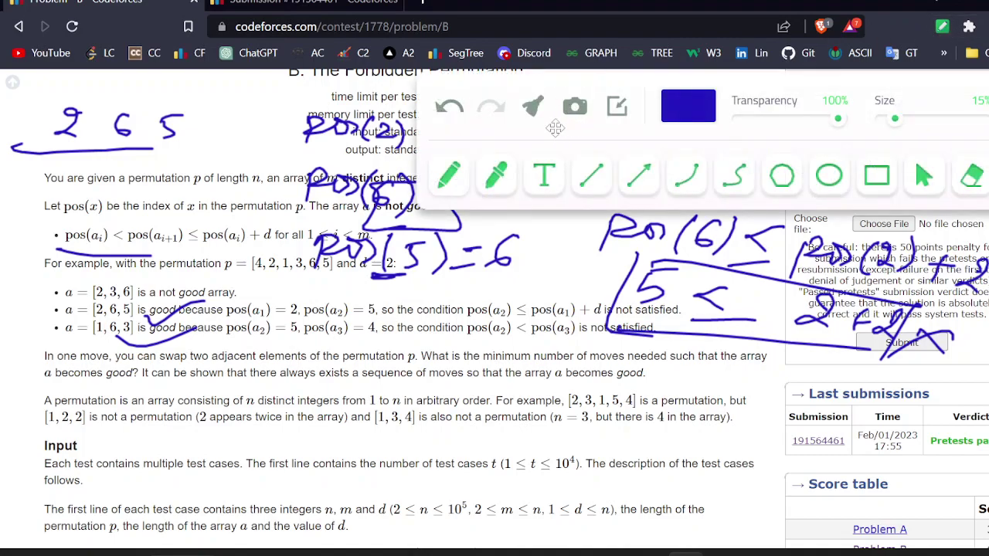
- Erase all earlier handwritten notes from the page and scroll down
click(623, 111)
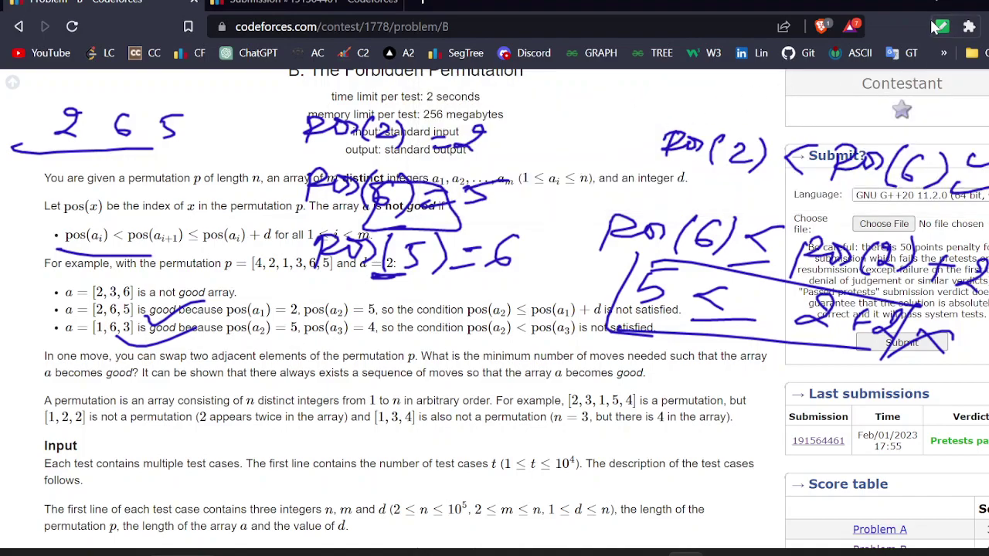
click(936, 27)
click(540, 108)
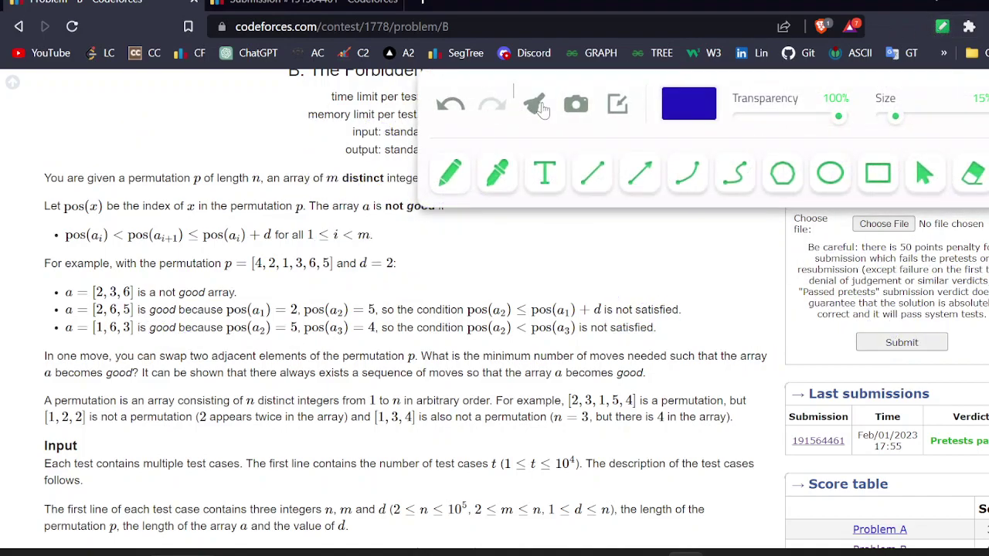
click(617, 111)
scroll(503, 162, down, 2)
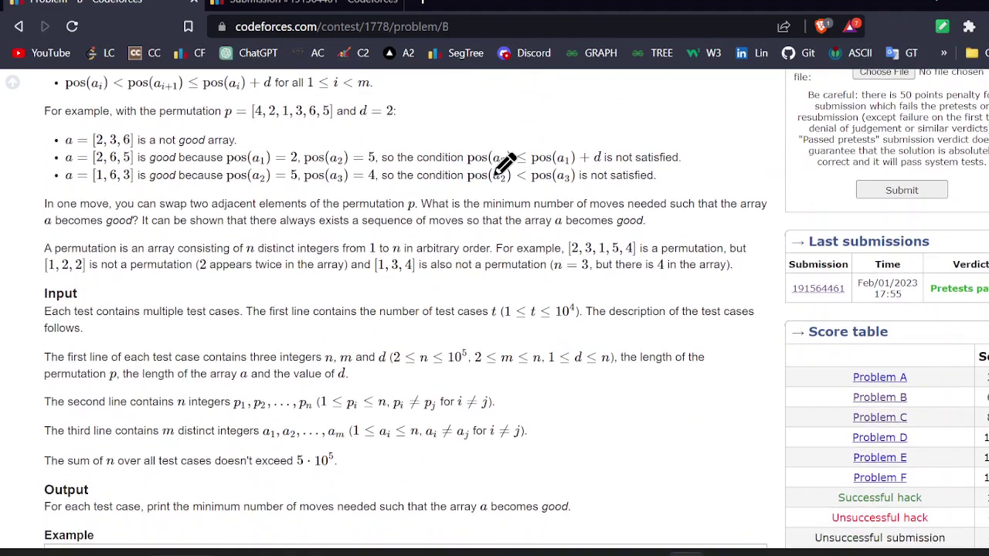
scroll(503, 162, down, 1)
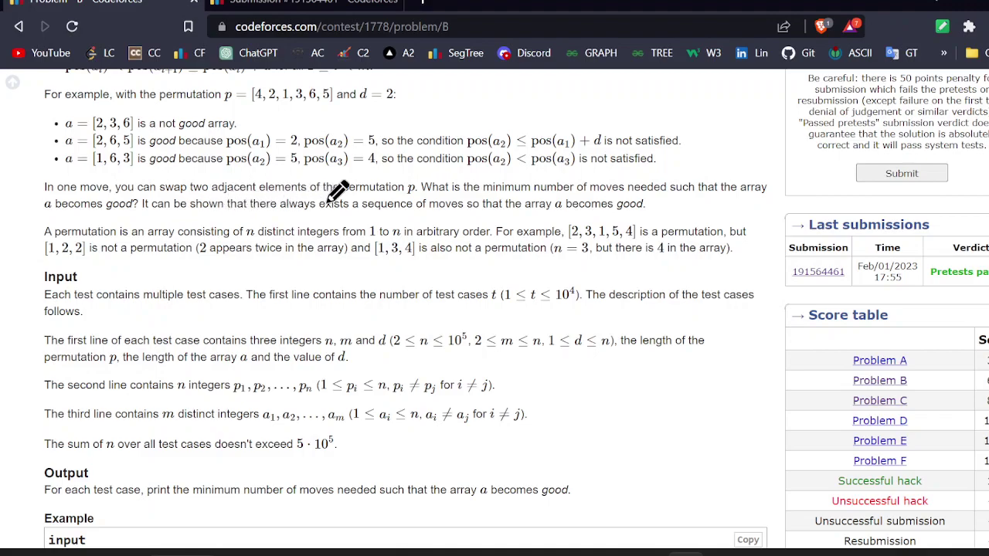
- Underline 'permutation p' and both 'becomes good' phrases, and bracket the three example arrays
drag(353, 197, 412, 198)
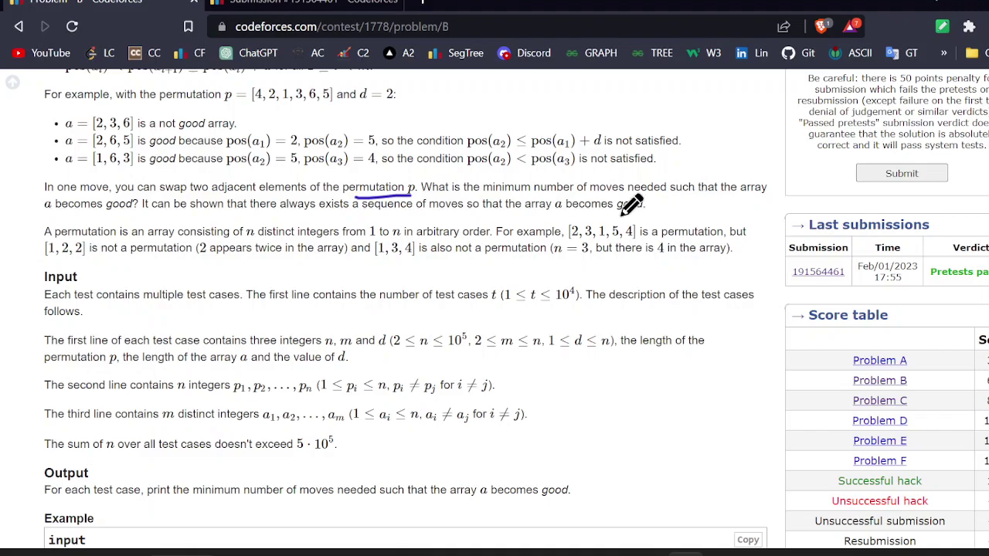
drag(81, 219, 130, 219)
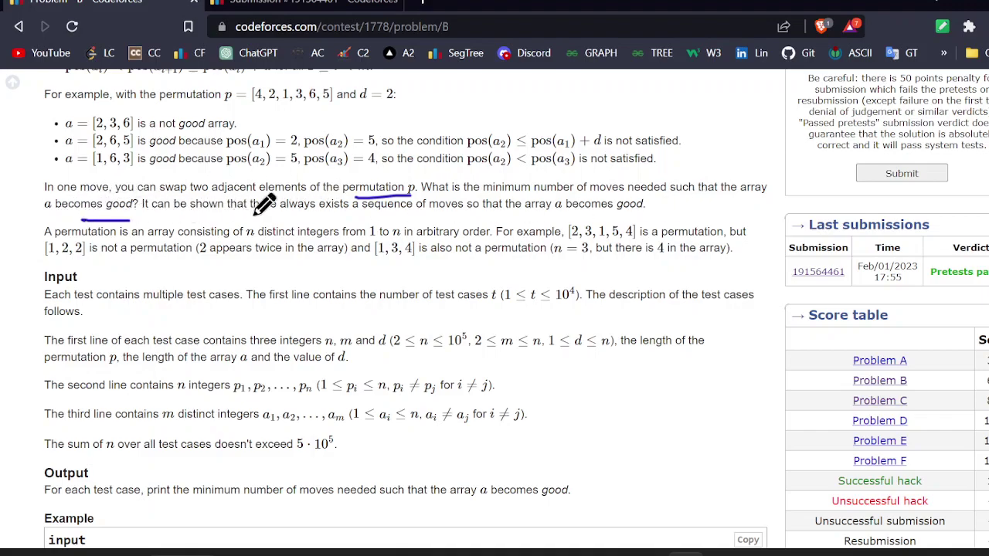
drag(44, 120, 28, 174)
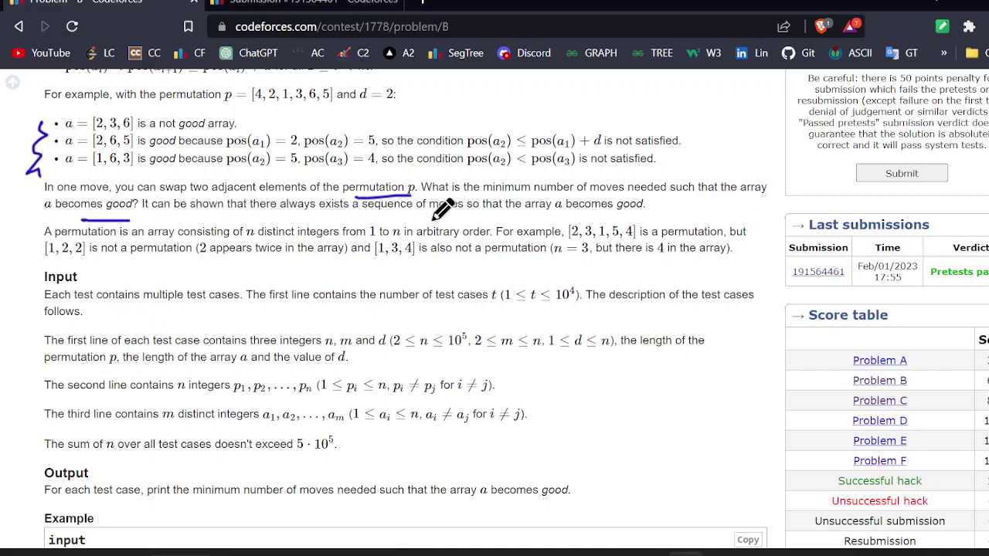
drag(532, 220, 597, 219)
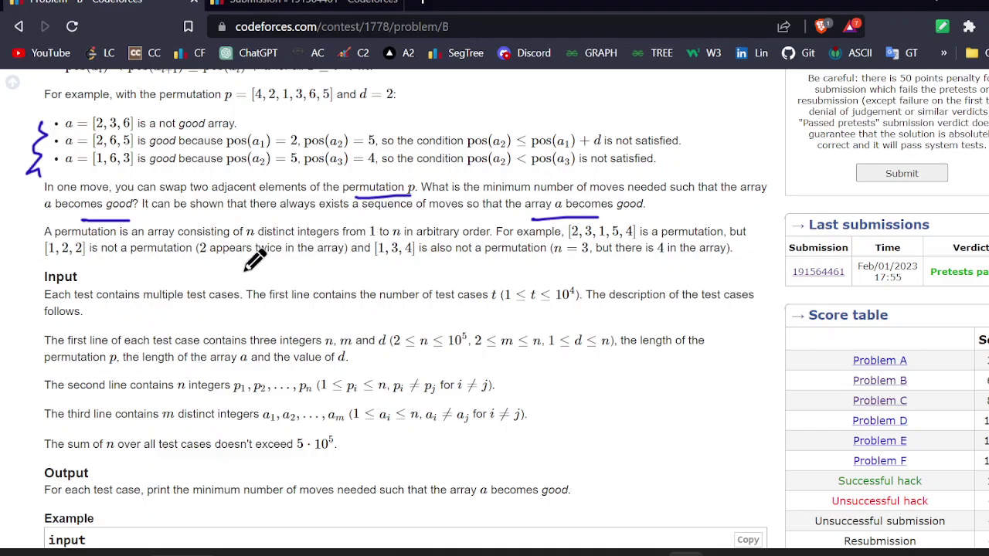
scroll(270, 224, up, 3)
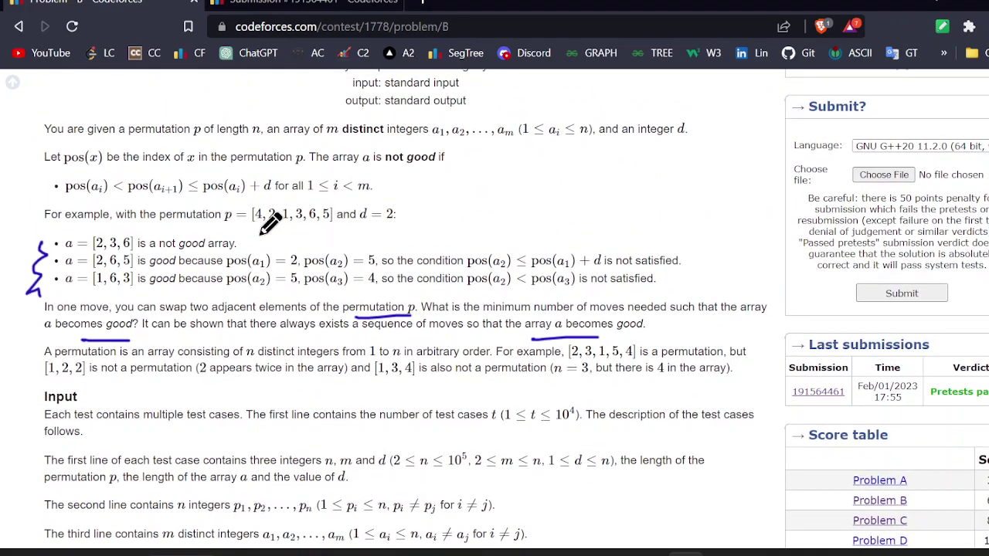
- Underline 'not good if' and 'for all 1 ≤ i < m', write 1 → m, and box the pos formula
scroll(270, 224, up, 1)
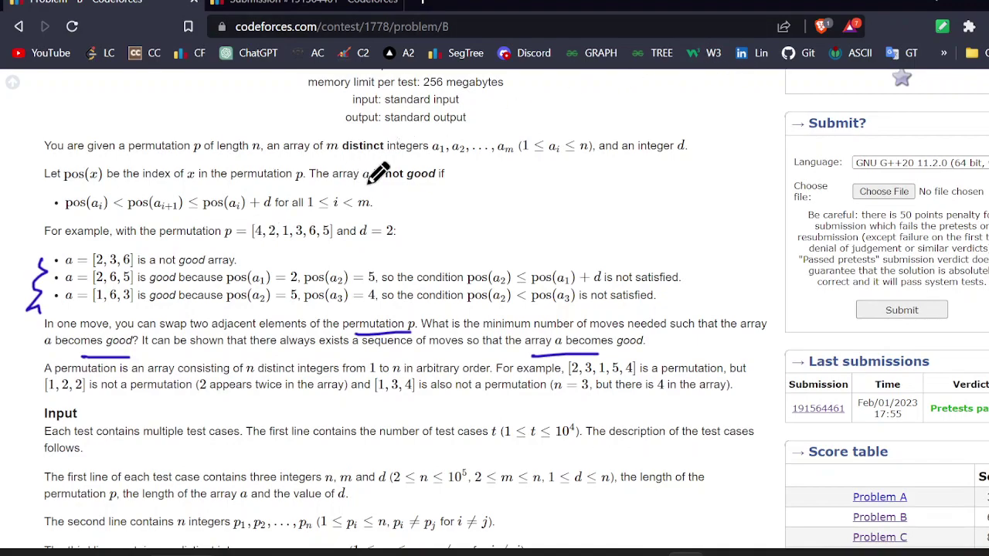
drag(396, 188, 461, 187)
mouse_move(290, 220)
mouse_down()
mouse_move(428, 228)
mouse_move(506, 216)
mouse_up()
mouse_move(494, 207)
mouse_down()
mouse_move(495, 224)
mouse_move(544, 214)
mouse_move(554, 224)
mouse_up()
drag(406, 242, 553, 240)
drag(54, 199, 272, 195)
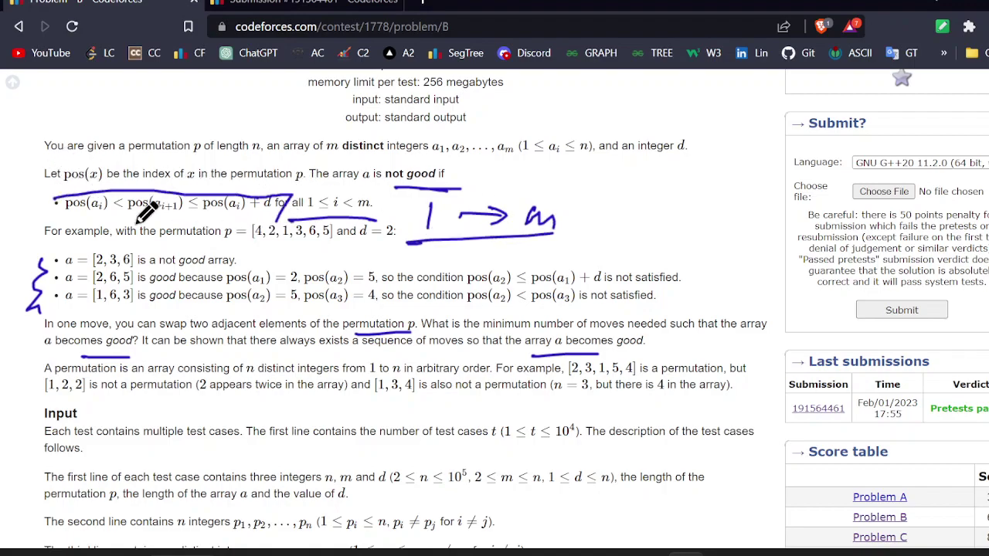
mouse_move(63, 199)
mouse_down()
mouse_move(119, 228)
mouse_move(292, 195)
mouse_up()
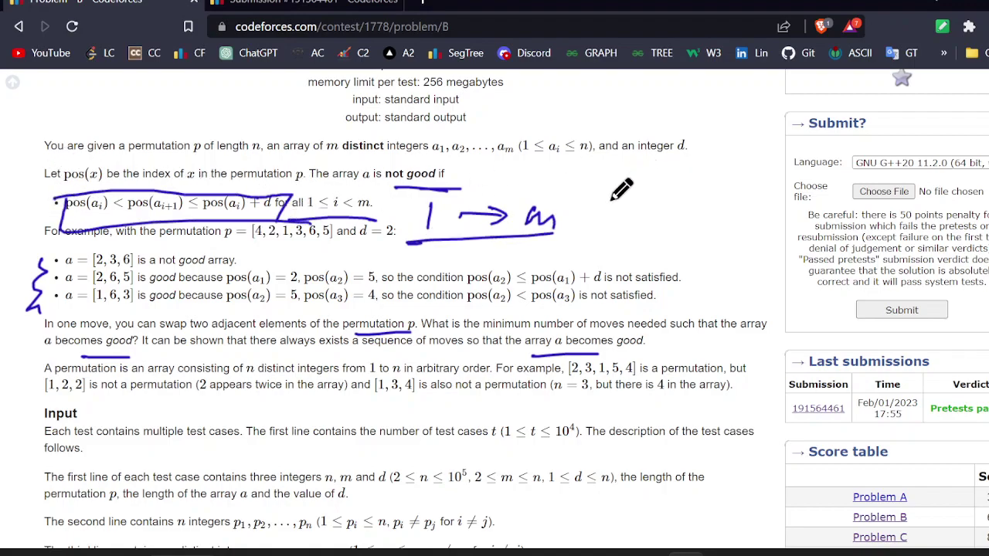
- Circle i with an arrow to the m distinct integers, and mark pos(x) and 'good?'
drag(655, 183, 654, 206)
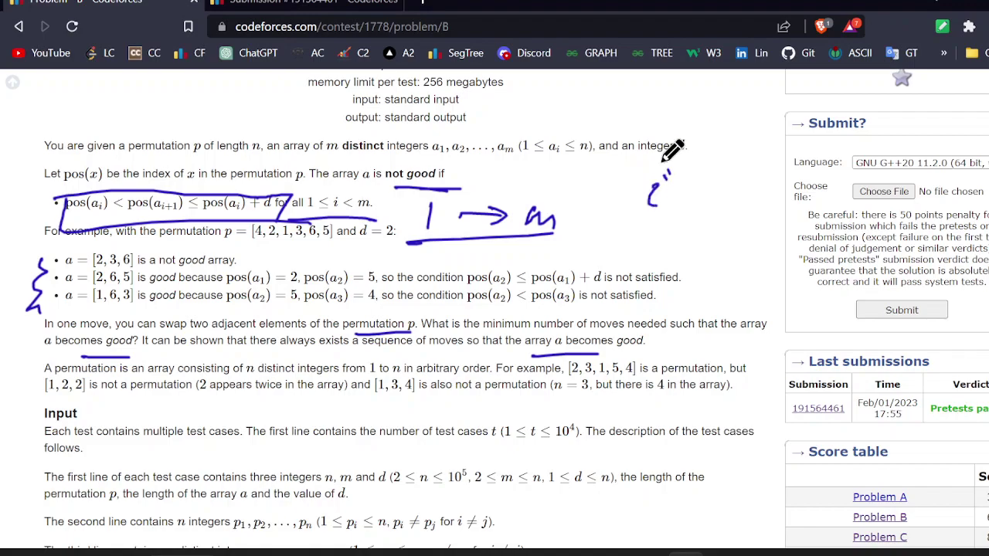
mouse_move(674, 162)
mouse_down()
mouse_move(607, 185)
mouse_move(584, 158)
mouse_move(310, 147)
mouse_up()
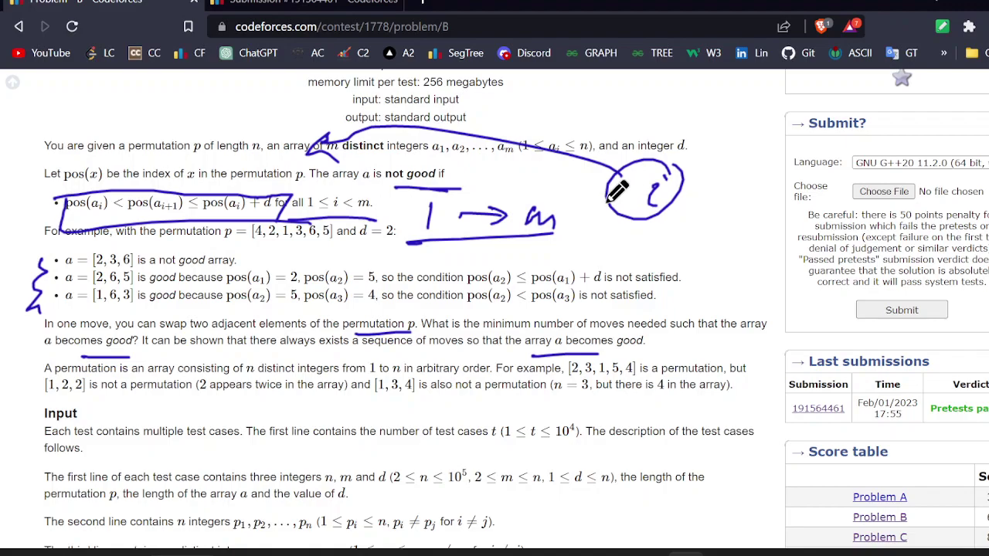
drag(662, 207, 696, 204)
drag(688, 219, 642, 225)
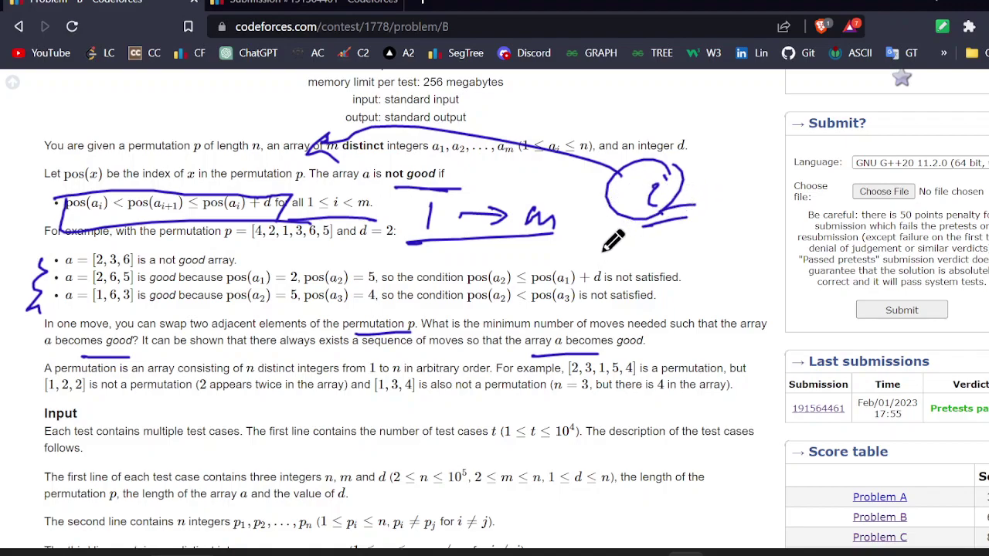
drag(104, 179, 131, 171)
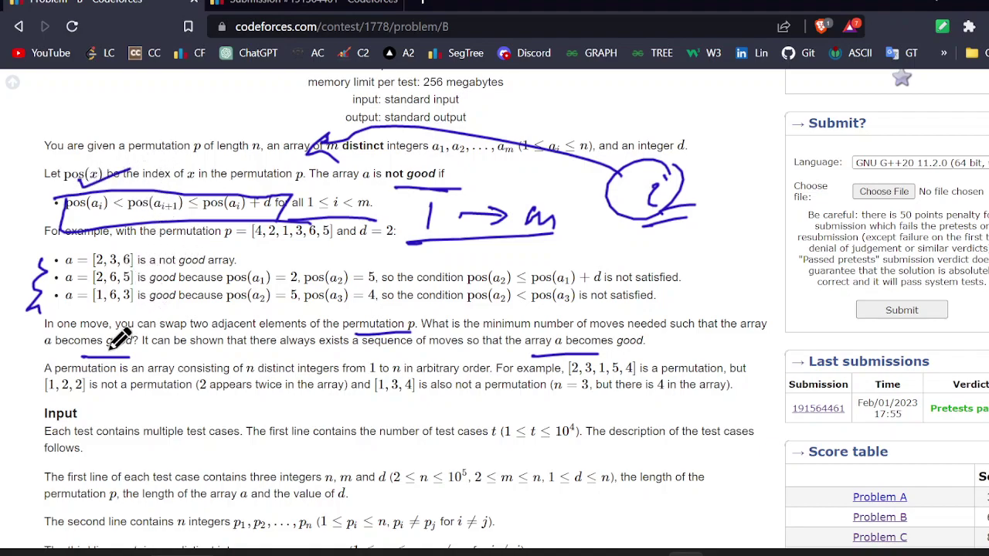
drag(105, 345, 137, 342)
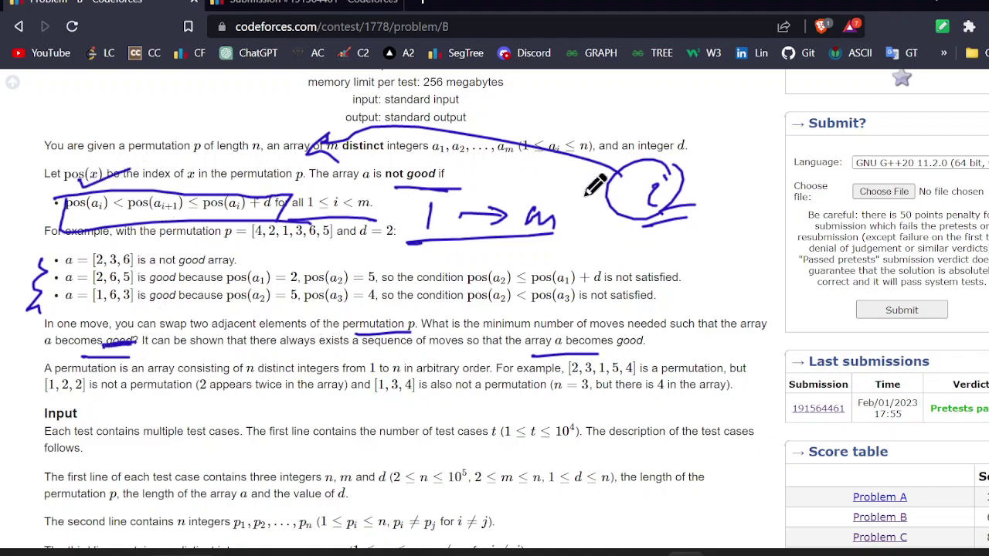
click(943, 28)
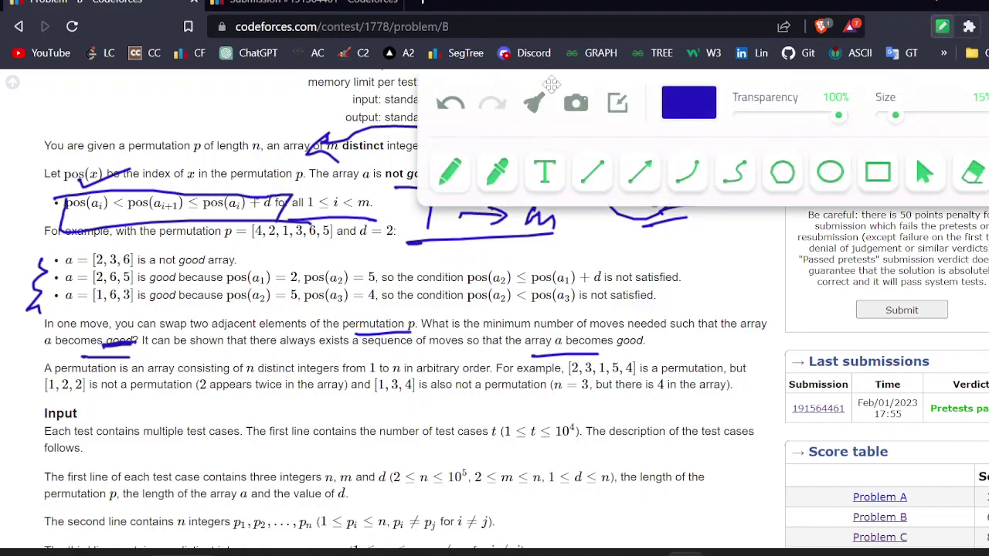
- Clear the old ink, then write a circled i with an arrow to pos(x)
click(535, 108)
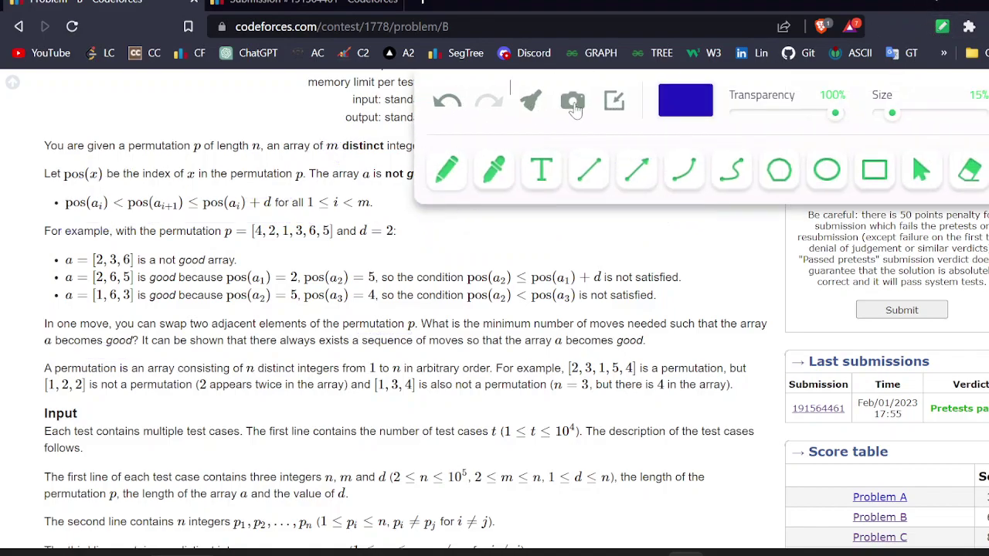
click(617, 104)
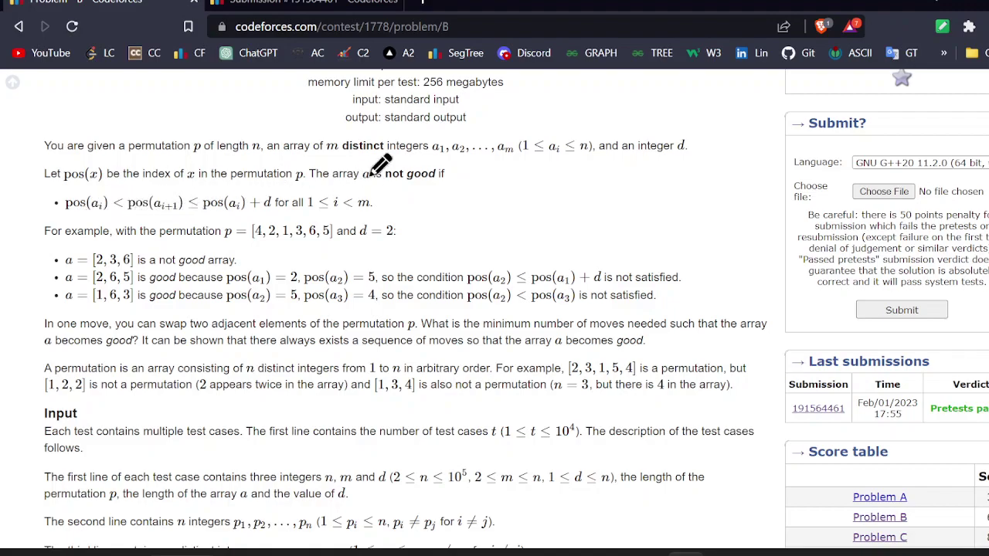
mouse_move(246, 113)
mouse_down()
mouse_move(244, 133)
mouse_move(229, 91)
mouse_move(255, 88)
mouse_up()
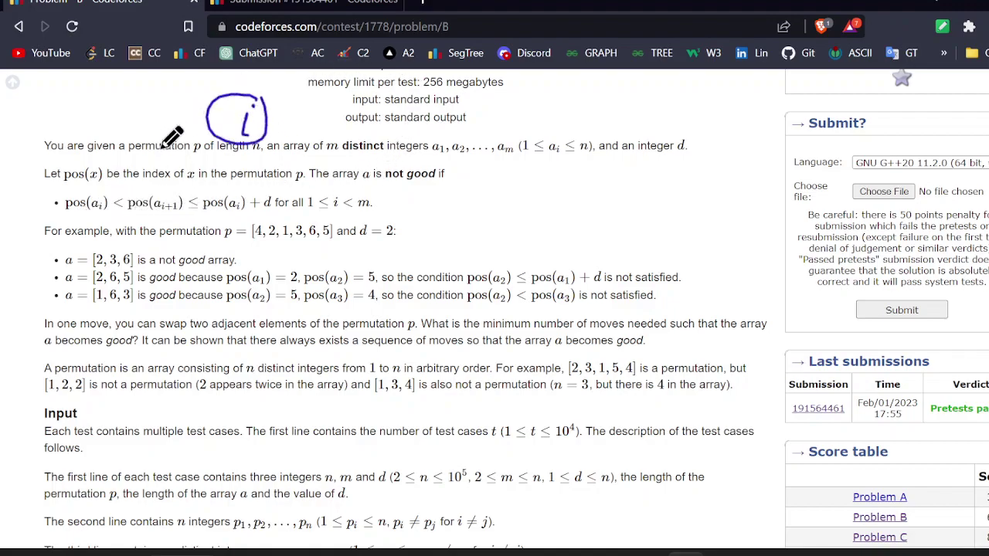
mouse_move(173, 138)
mouse_down()
mouse_move(133, 176)
mouse_move(154, 175)
mouse_up()
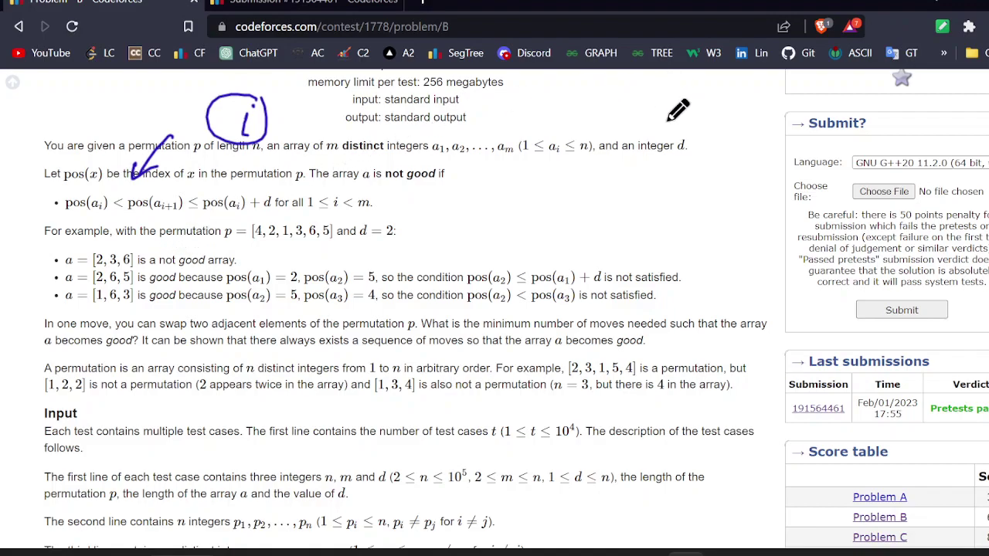
- Handwrite condition (i) pos(a_{i+1}) < pos(a_i) and begin condition (ii) with pos(a_i)
mouse_move(645, 108)
mouse_down()
mouse_move(703, 117)
mouse_move(737, 110)
mouse_move(757, 115)
mouse_move(775, 139)
mouse_move(803, 127)
mouse_move(840, 151)
mouse_move(898, 130)
mouse_move(955, 139)
mouse_up()
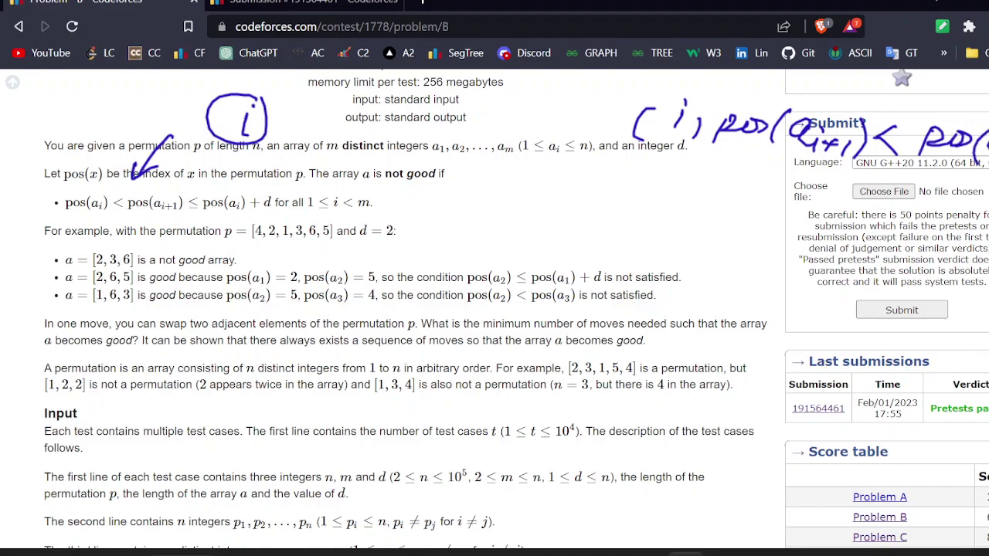
drag(638, 197, 633, 219)
mouse_move(650, 197)
mouse_down()
mouse_move(646, 218)
mouse_move(637, 188)
mouse_move(597, 241)
mouse_up()
drag(667, 193, 683, 246)
mouse_move(699, 208)
mouse_down()
mouse_move(750, 247)
mouse_move(769, 232)
mouse_move(796, 235)
mouse_move(795, 252)
mouse_move(935, 238)
mouse_move(927, 257)
mouse_move(949, 233)
mouse_move(976, 238)
mouse_up()
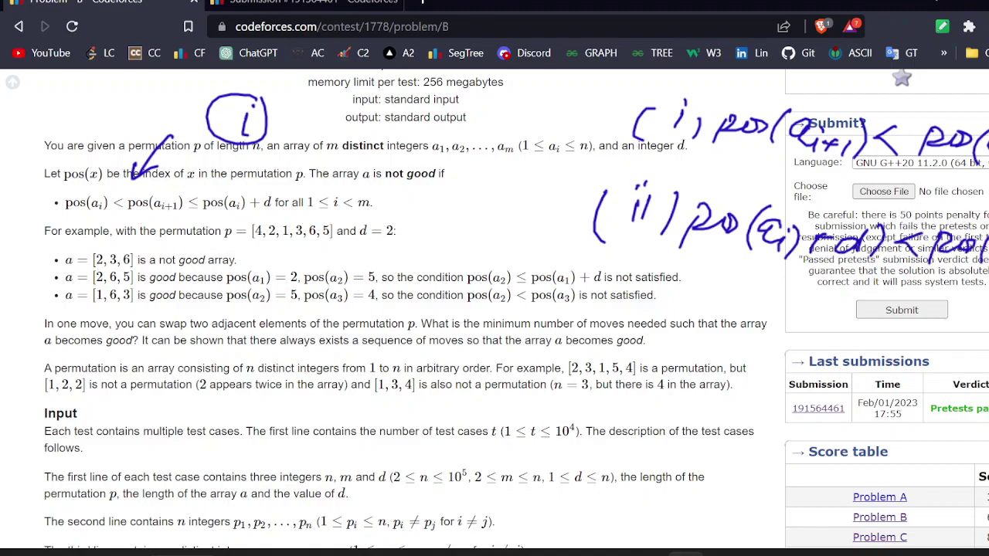
- Draw arrows pointing at handwritten conditions (i) and (ii)
mouse_move(305, 112)
mouse_down()
mouse_move(347, 100)
mouse_move(345, 122)
mouse_up()
drag(556, 122, 619, 122)
drag(619, 122, 599, 129)
mouse_move(510, 215)
mouse_down()
mouse_move(547, 212)
mouse_move(542, 230)
mouse_up()
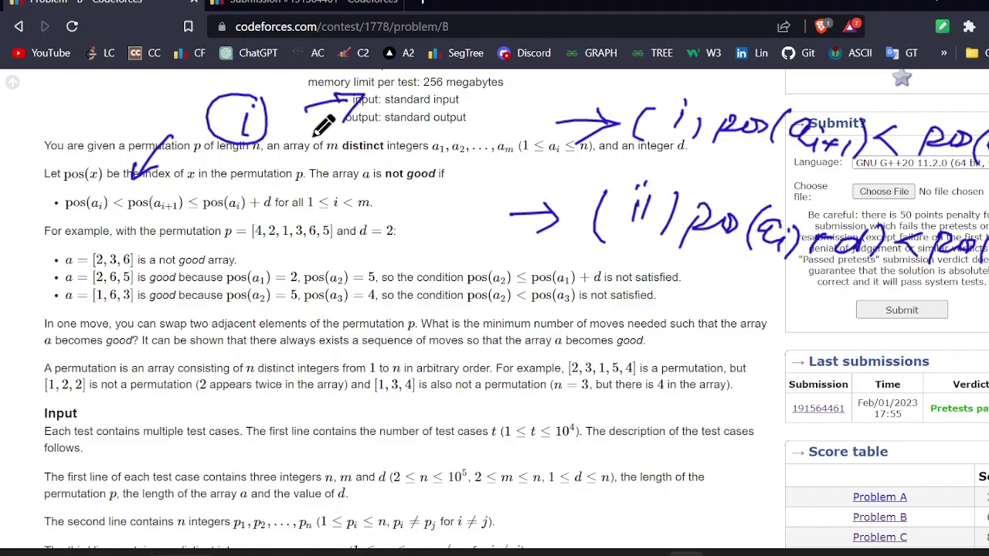
drag(311, 136, 363, 116)
mouse_move(595, 130)
mouse_down()
mouse_move(611, 84)
mouse_move(627, 121)
mouse_up()
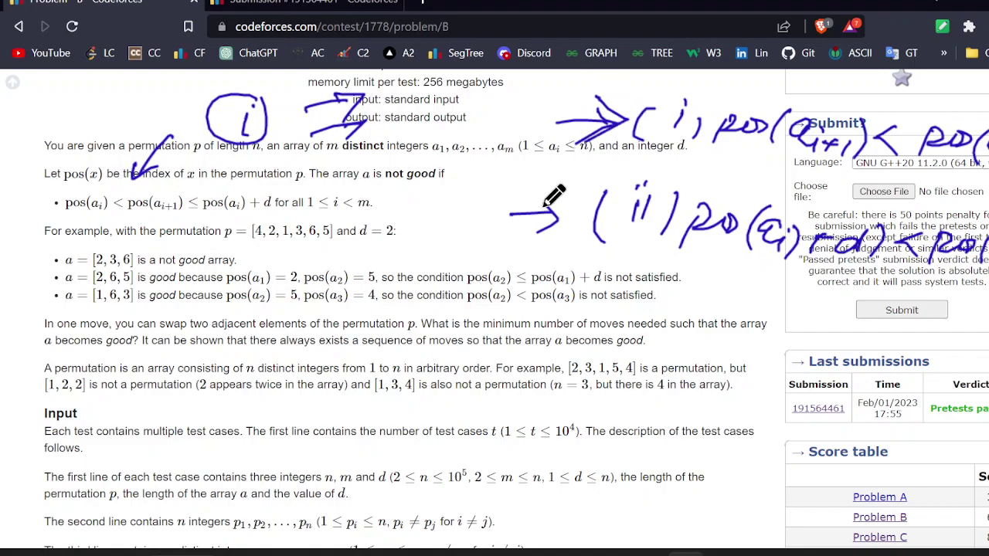
drag(565, 205, 538, 182)
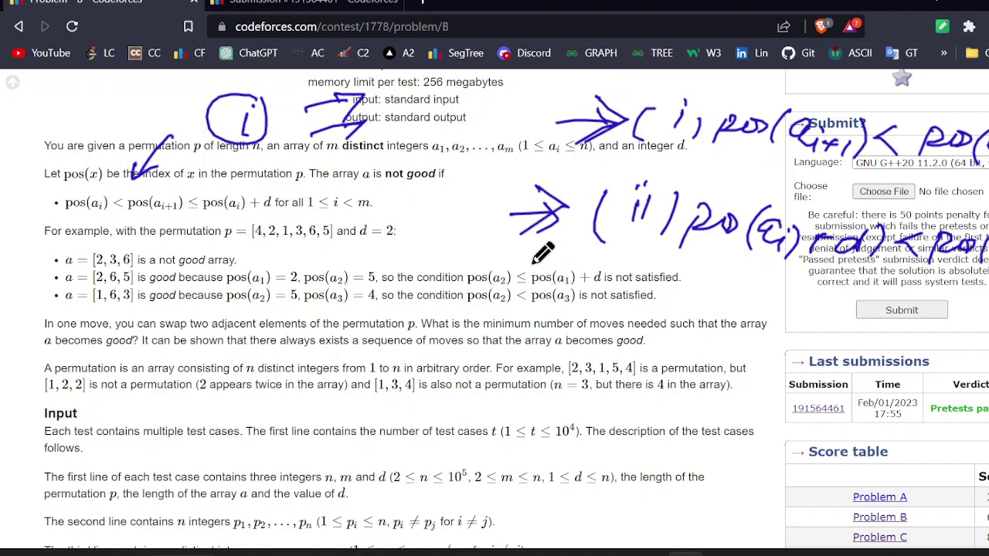
mouse_move(477, 95)
mouse_down()
mouse_move(488, 123)
mouse_move(493, 87)
mouse_move(502, 136)
mouse_move(543, 130)
mouse_move(739, 157)
mouse_up()
- Underline pos(a_i) < pos(a_{i+1}), conditions (i) and (ii), and permutation p, then link the arrows
drag(62, 220, 162, 222)
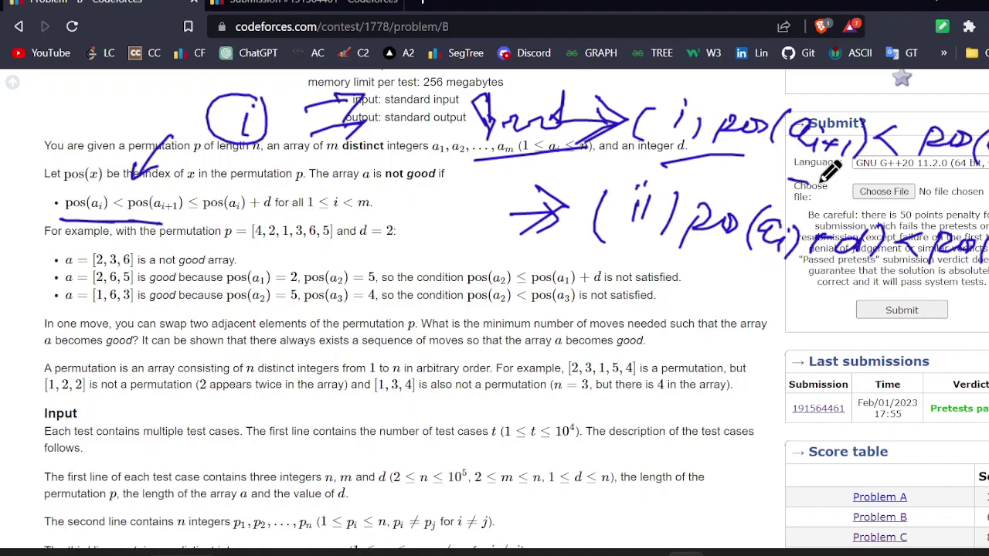
drag(789, 179, 988, 194)
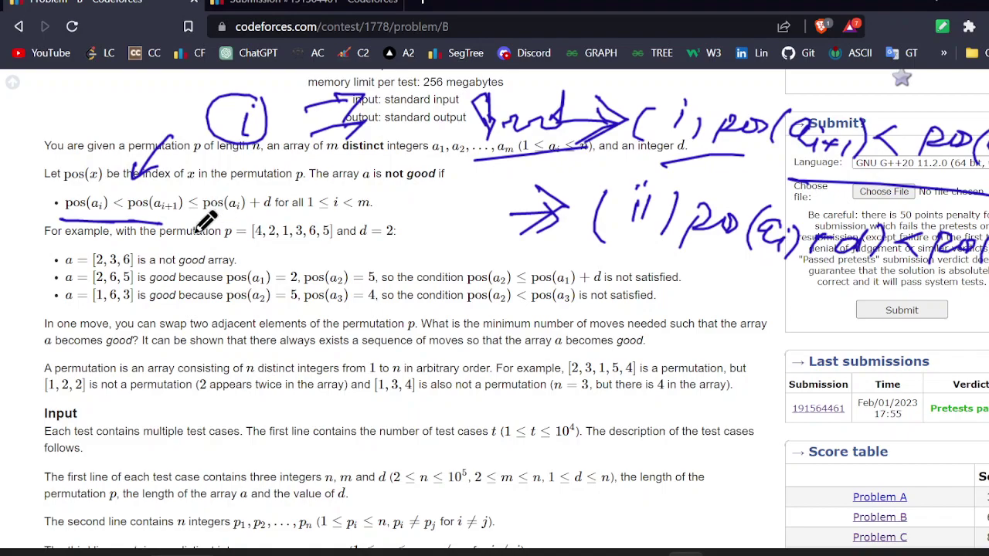
drag(739, 280, 888, 285)
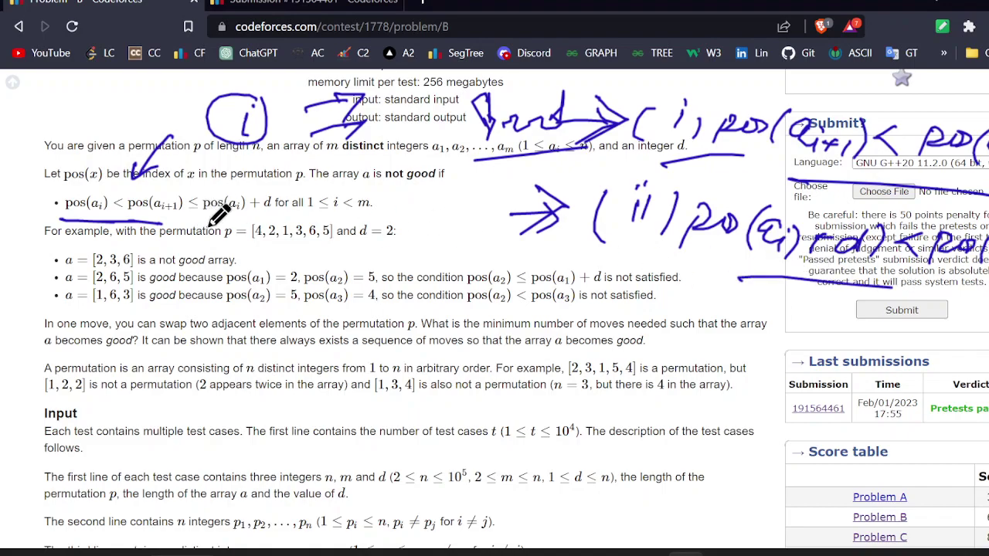
drag(209, 230, 267, 229)
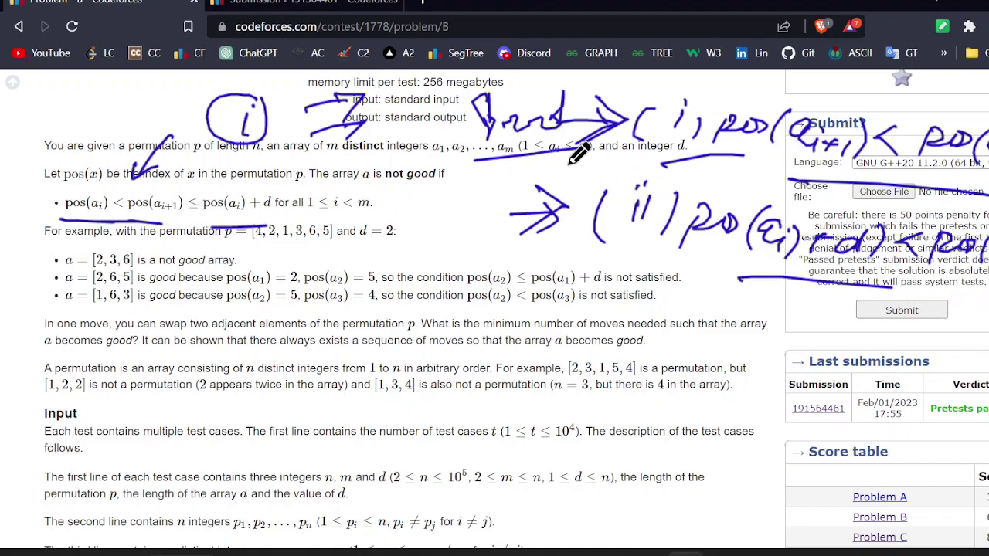
drag(615, 100, 512, 249)
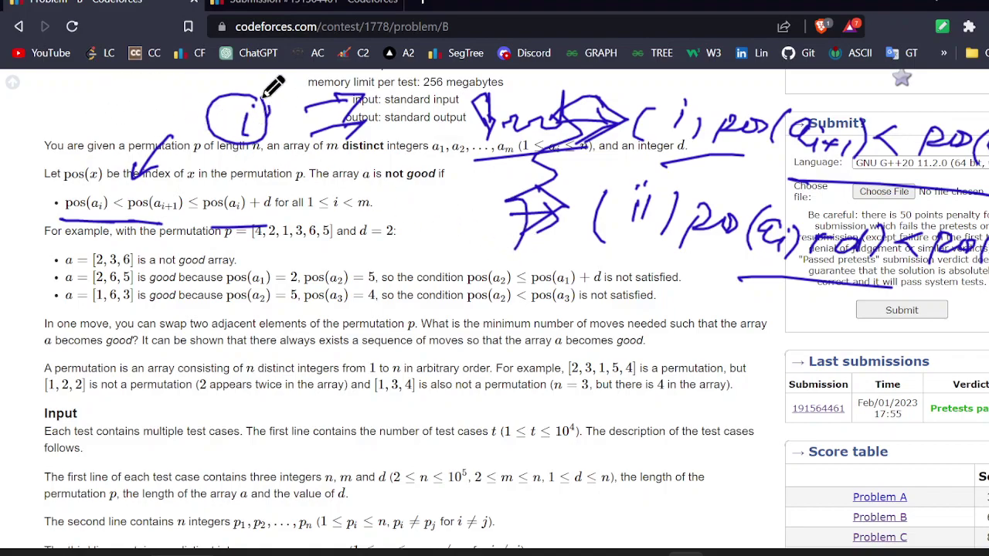
drag(272, 84, 305, 154)
mouse_move(545, 89)
mouse_down()
mouse_move(483, 166)
mouse_move(500, 213)
mouse_up()
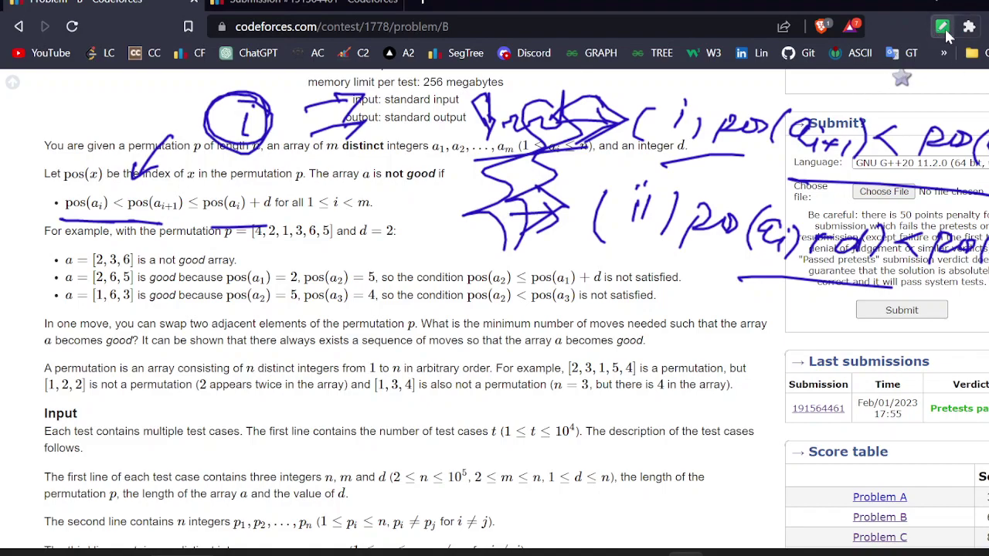
- Clear all ink from the Codeforces page and switch over to the blank OneNote page
click(943, 29)
click(530, 100)
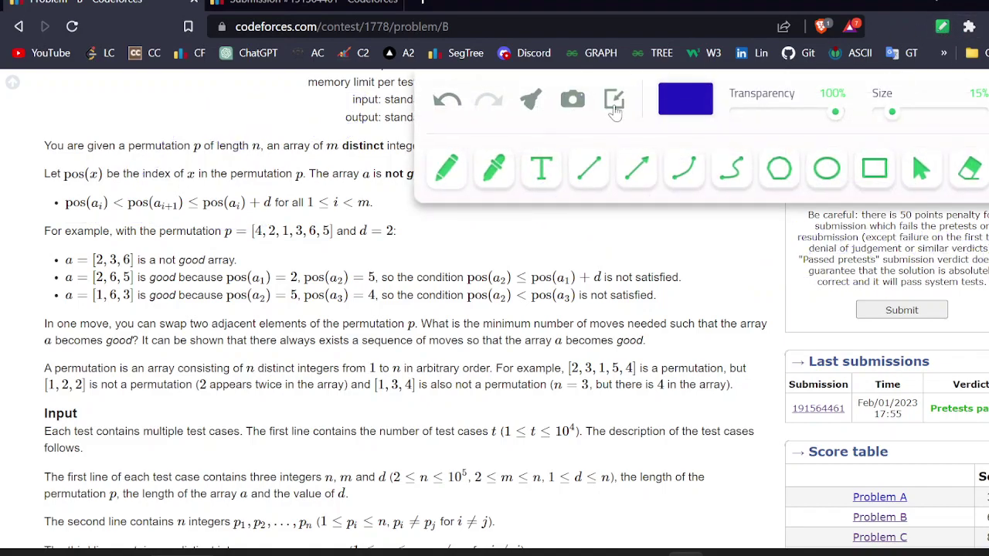
click(614, 108)
scroll(517, 198, down, 6)
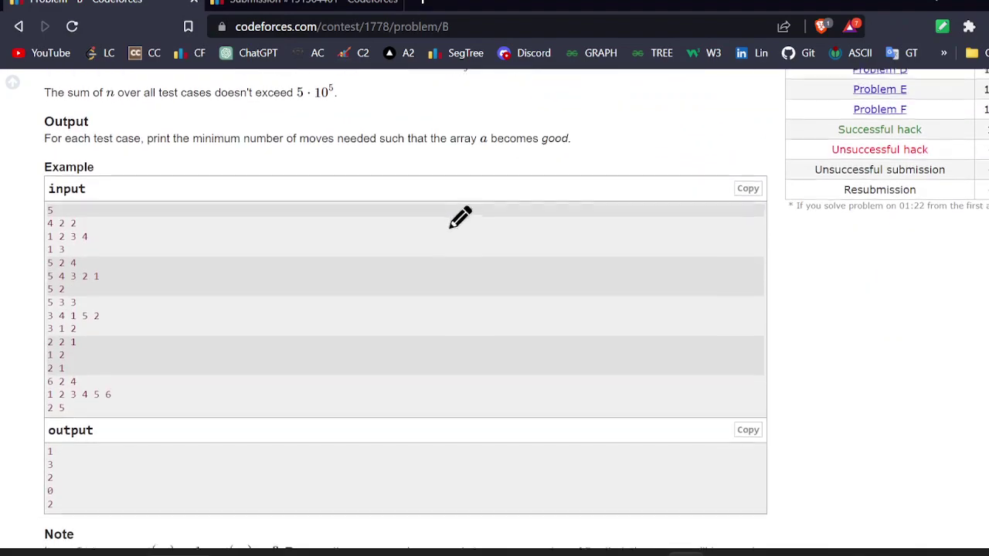
scroll(399, 230, up, 1)
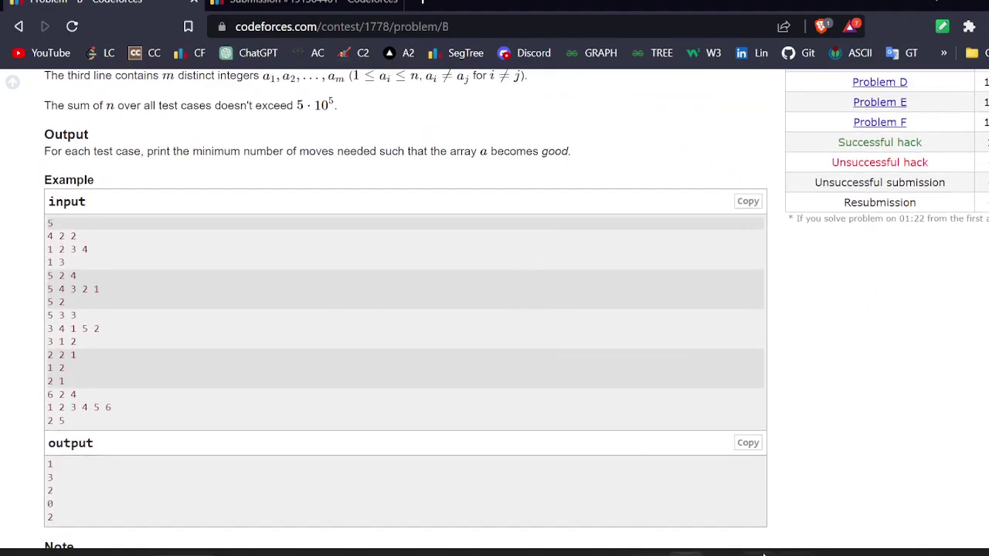
key(alt+Tab)
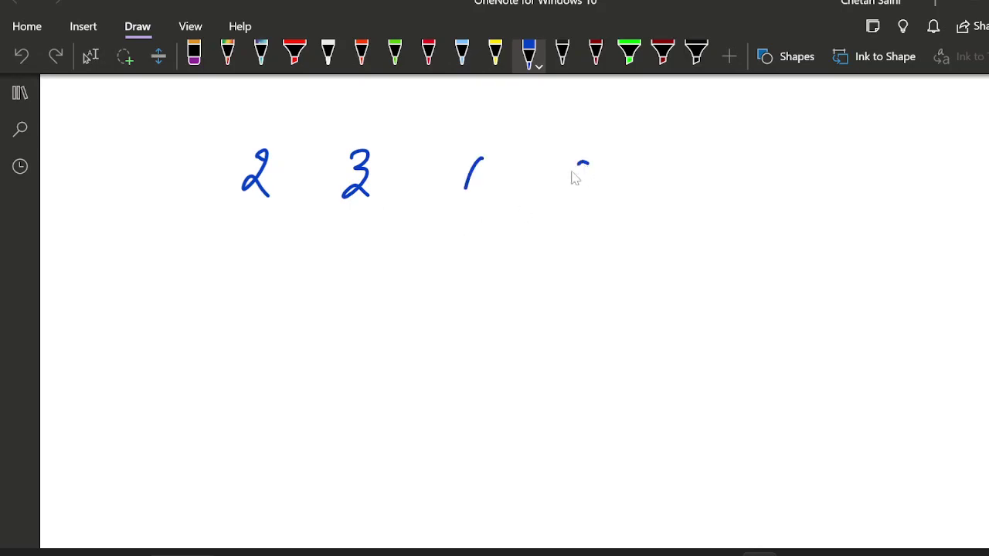
- Finish handwriting the example rows 2 3 1 6 and 2 3 1 6 5 4
drag(574, 178, 565, 186)
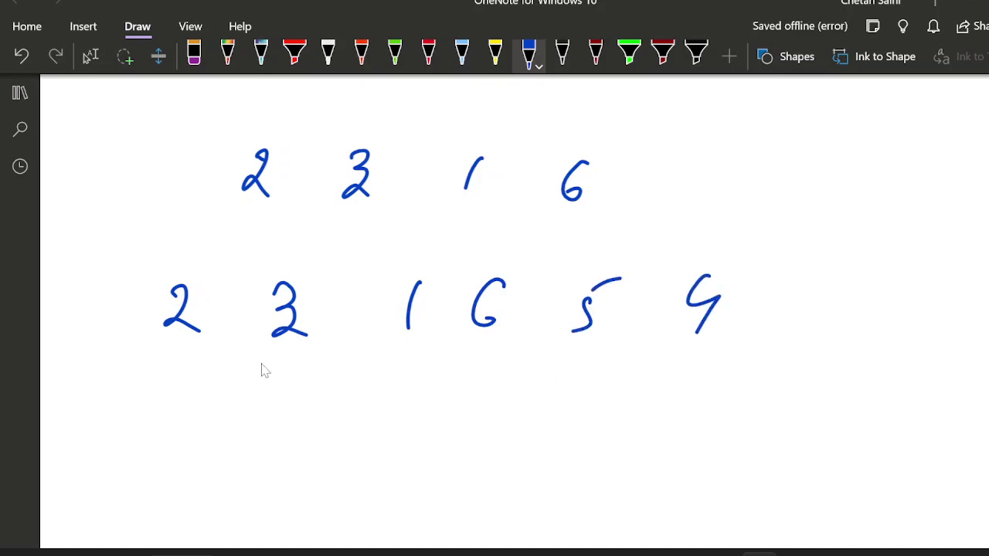
key(Escape)
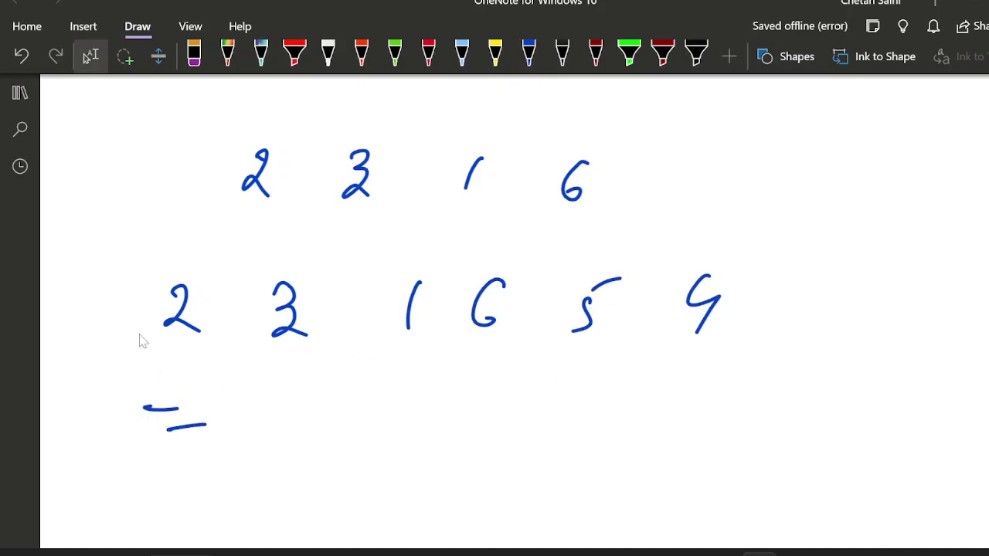
scroll(142, 341, down, 5)
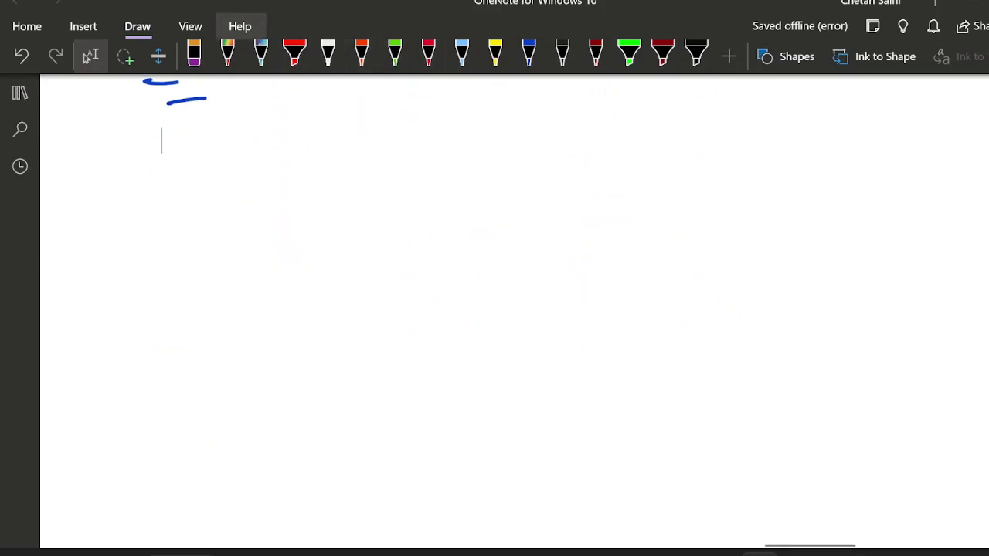
- Draw a circled 1 in blue, then return to the Codeforces problem statement
click(529, 54)
click(194, 182)
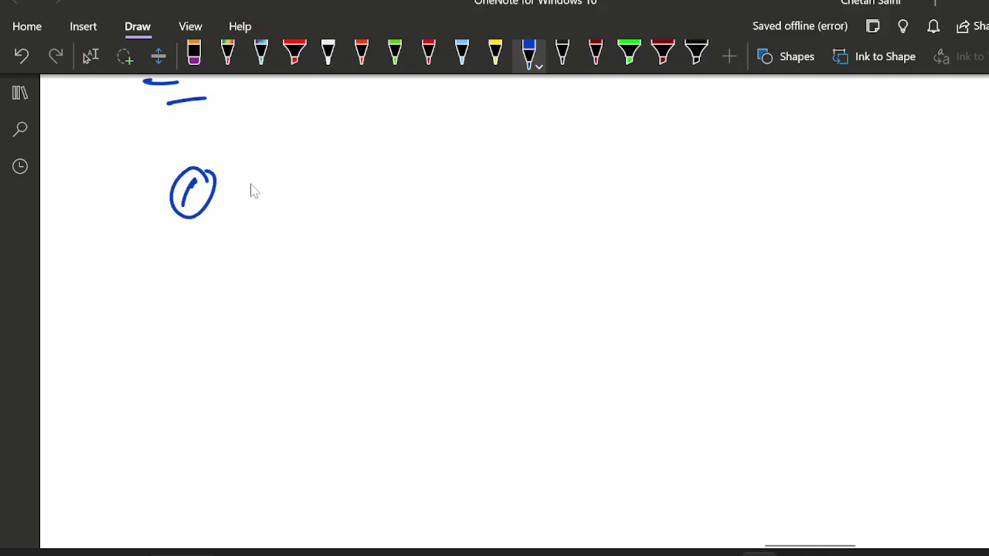
key(alt+Tab)
scroll(271, 183, up, 4)
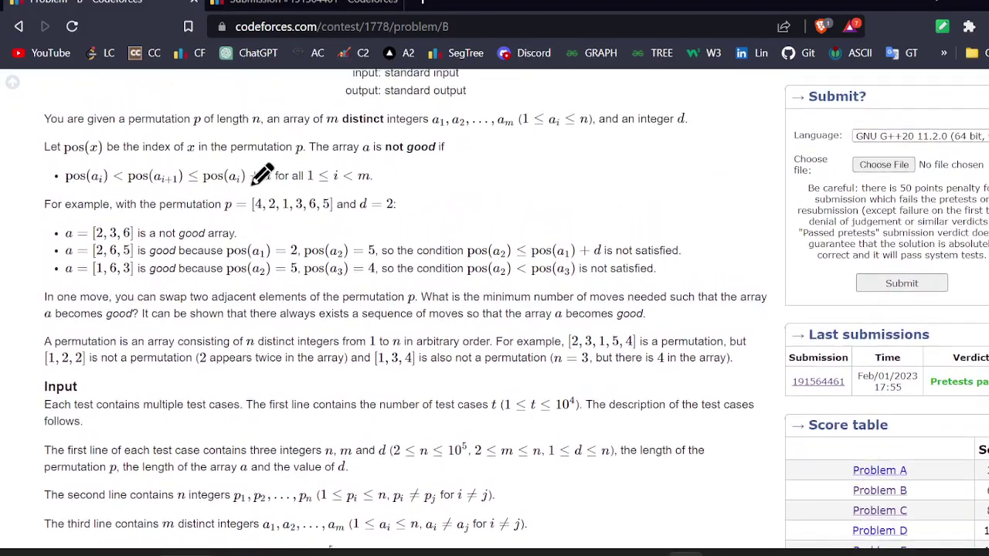
- Return from the Codeforces good-array condition to the OneNote notes page
key(alt+Tab)
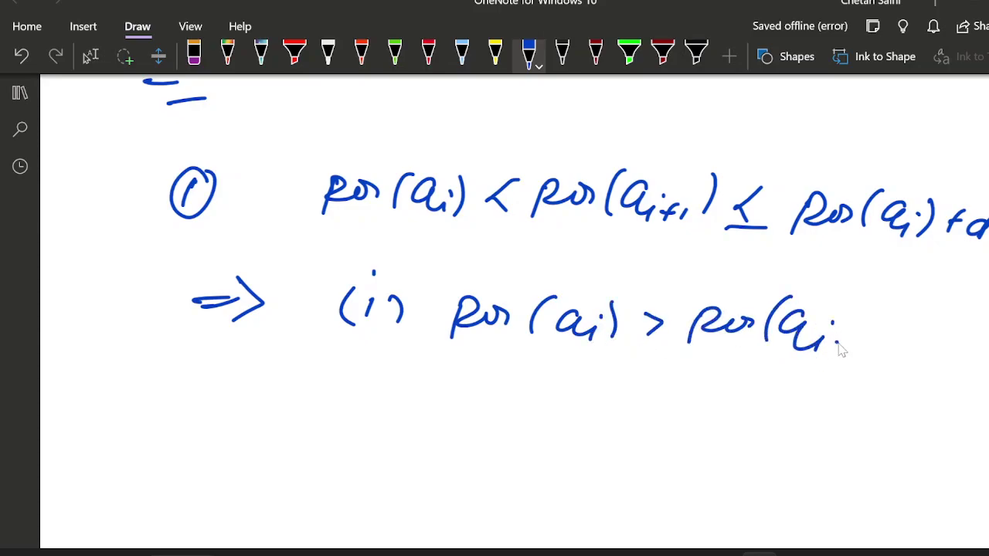
- Add a tick and arrow at condition 1, and write case (ii) pos(a_{i+1}) > pos(a_i)+d
drag(263, 180, 320, 185)
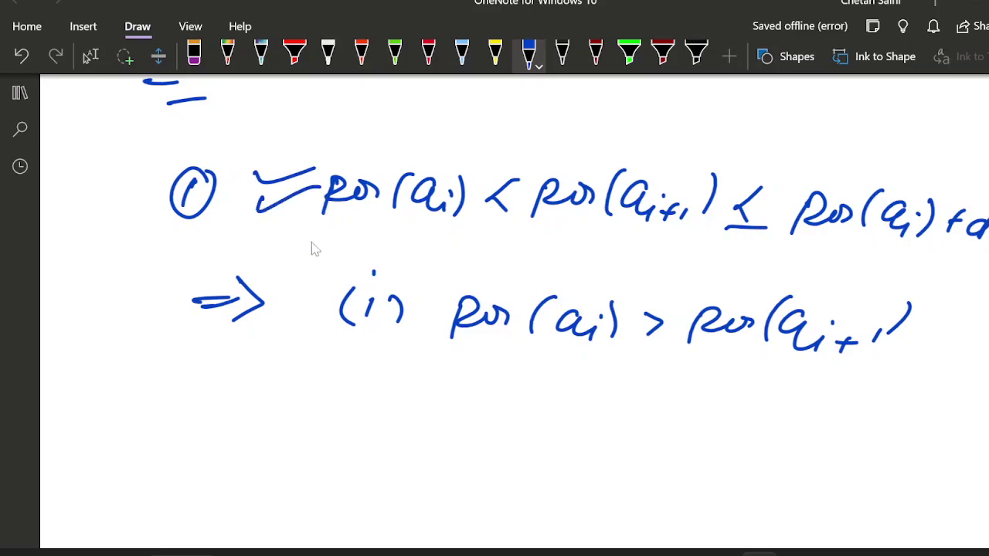
drag(316, 248, 361, 236)
mouse_move(363, 377)
mouse_down()
mouse_move(345, 428)
mouse_move(476, 440)
mouse_move(510, 431)
mouse_move(613, 445)
mouse_move(624, 460)
mouse_up()
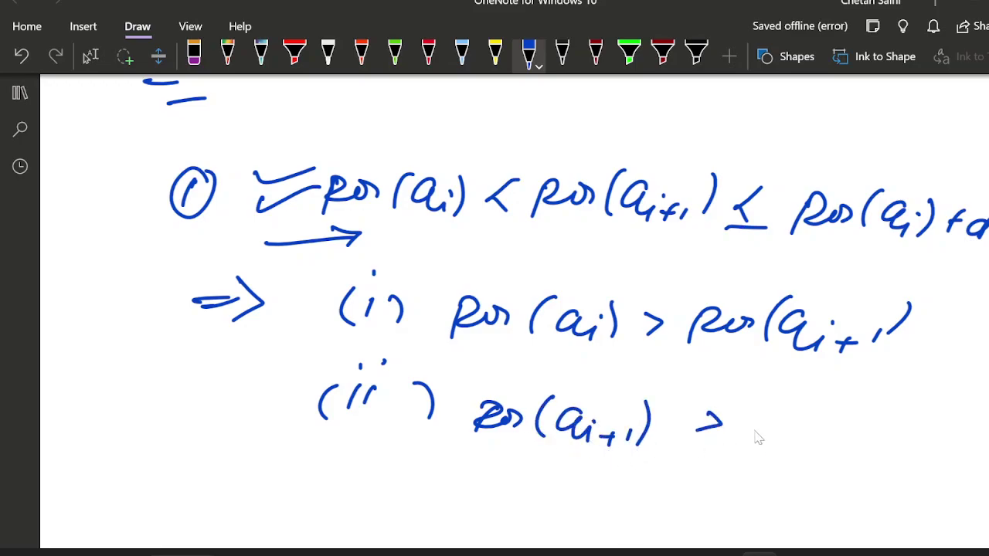
mouse_move(757, 437)
mouse_down()
mouse_move(834, 444)
mouse_move(869, 461)
mouse_up()
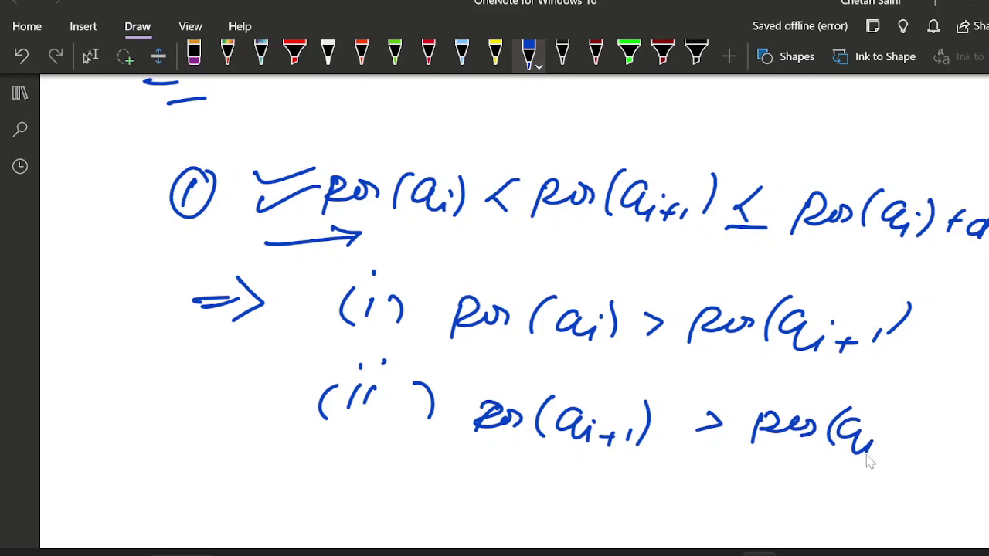
drag(966, 436, 976, 430)
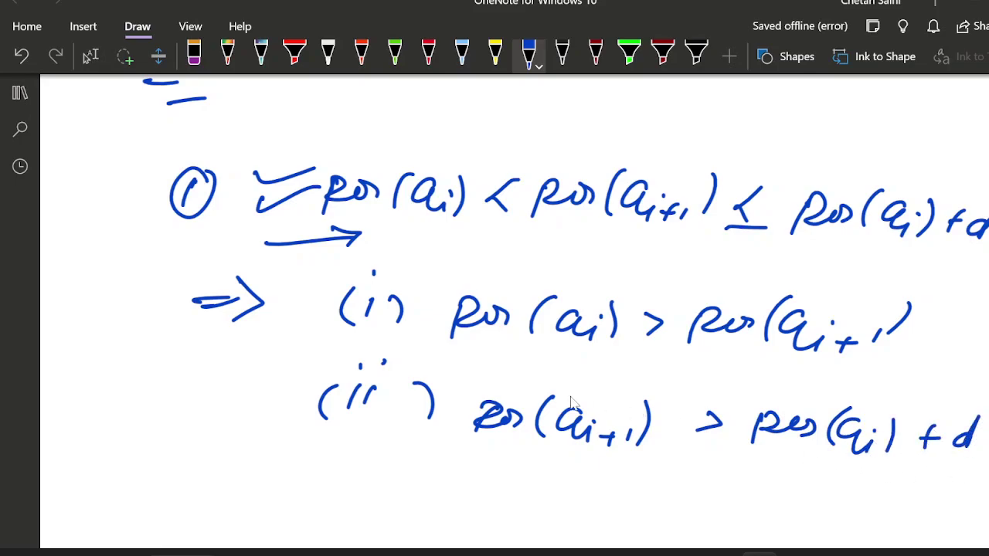
- Start a new circled 1 below the two failing cases
scroll(571, 402, down, 3)
scroll(260, 287, up, 1)
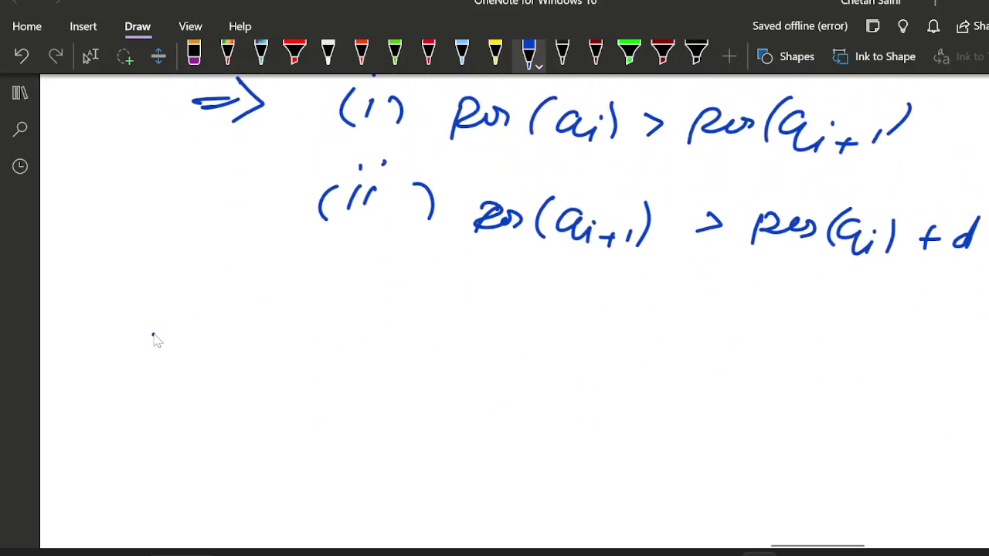
drag(153, 335, 147, 361)
mouse_move(176, 320)
mouse_down()
mouse_move(192, 347)
mouse_move(170, 311)
mouse_up()
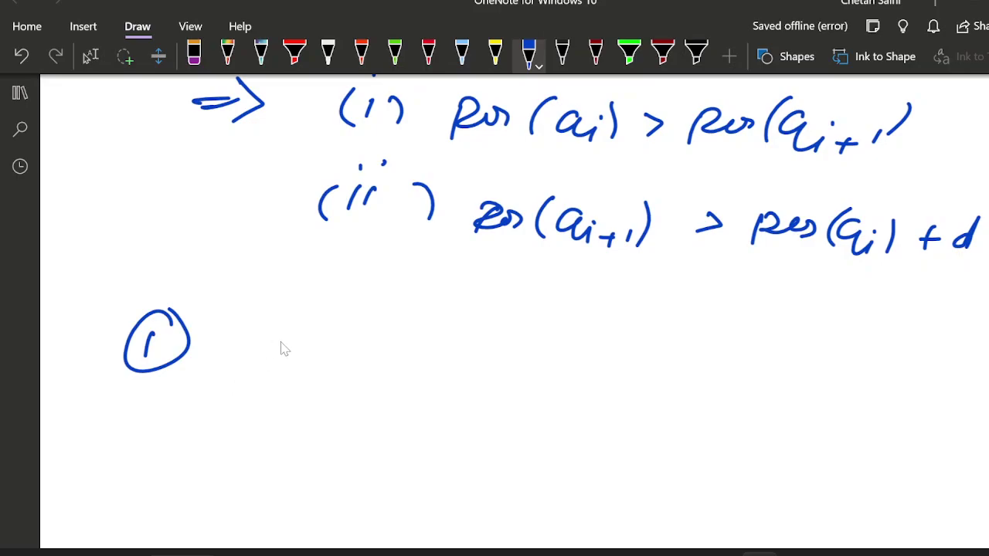
- Handwrite 'all index i → 0 → n-2' beside the circled 1
drag(302, 345, 312, 371)
drag(320, 331, 324, 369)
drag(335, 329, 338, 369)
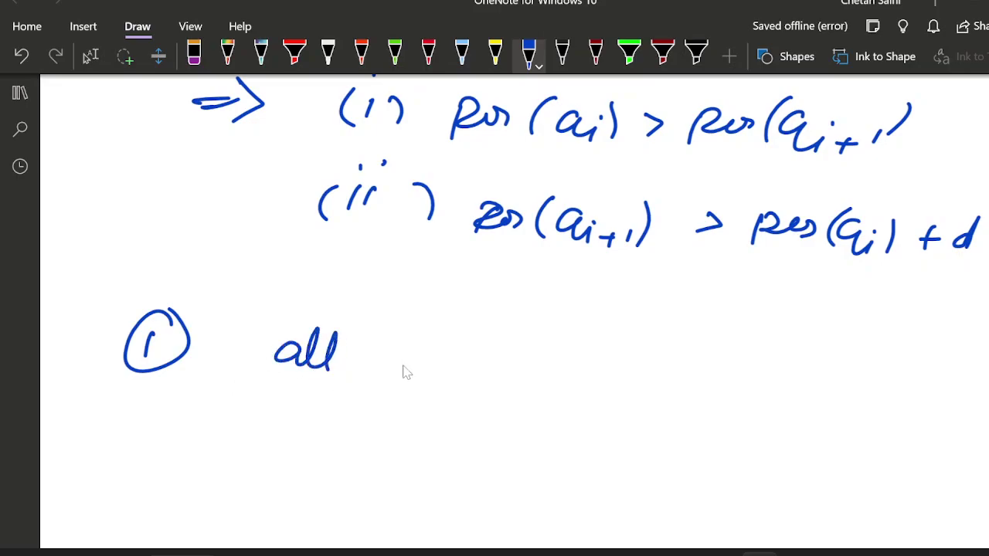
drag(397, 356, 395, 374)
drag(410, 340, 430, 373)
drag(459, 363, 463, 375)
drag(463, 339, 462, 377)
drag(471, 369, 485, 378)
drag(495, 368, 498, 373)
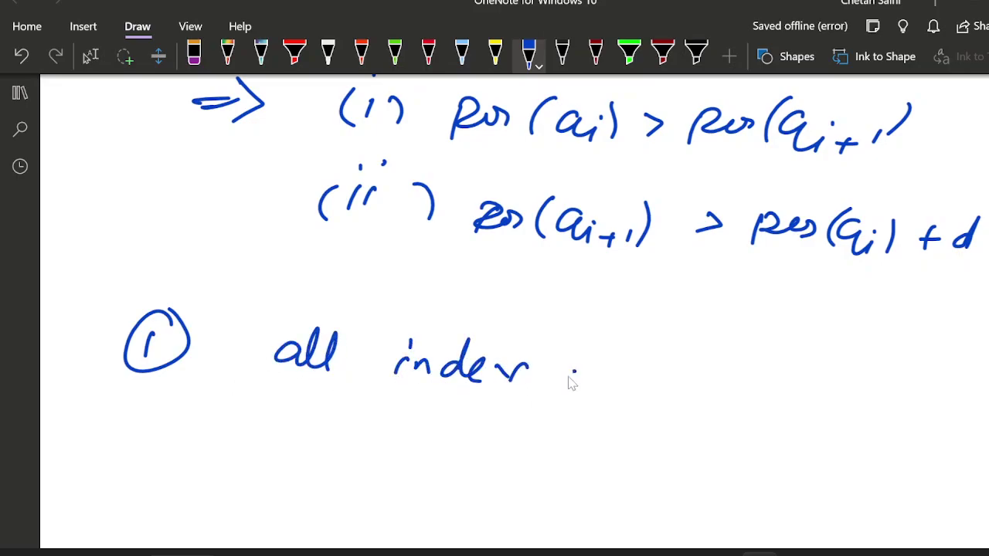
click(588, 357)
mouse_move(572, 371)
mouse_down()
mouse_move(564, 392)
mouse_move(638, 392)
mouse_up()
drag(636, 377, 636, 402)
drag(740, 384, 811, 397)
mouse_move(792, 387)
mouse_down()
mouse_move(795, 406)
mouse_move(899, 419)
mouse_up()
- Underline the +1 in pos(a_{i+1}) and the 0 to n-2 range, and brace cases (i) and (ii)
drag(823, 165, 875, 167)
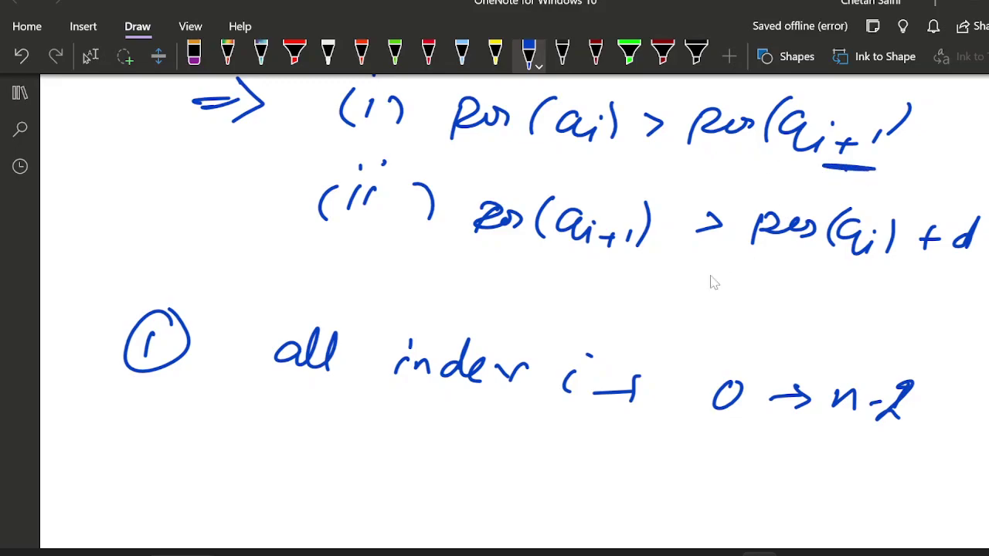
drag(704, 427, 723, 433)
drag(788, 434, 865, 435)
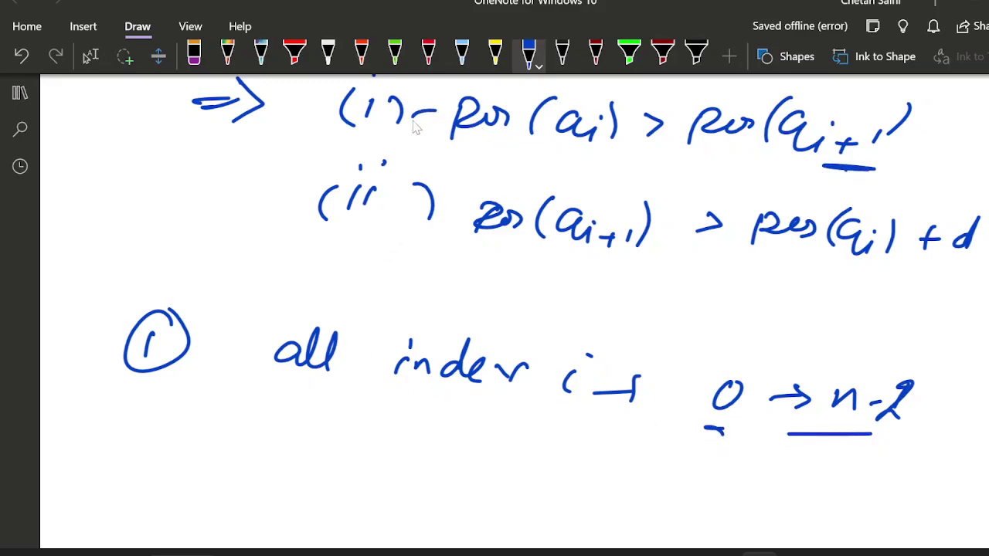
drag(415, 112, 408, 230)
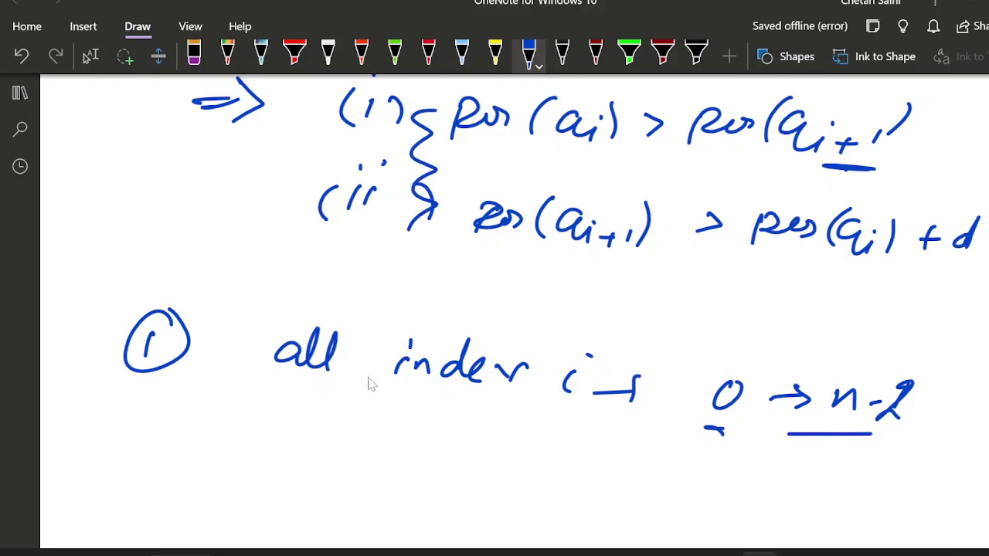
- Write a circled 0 marked 'Good' and underline it
mouse_move(344, 427)
mouse_down()
mouse_move(371, 463)
mouse_move(302, 444)
mouse_move(368, 459)
mouse_up()
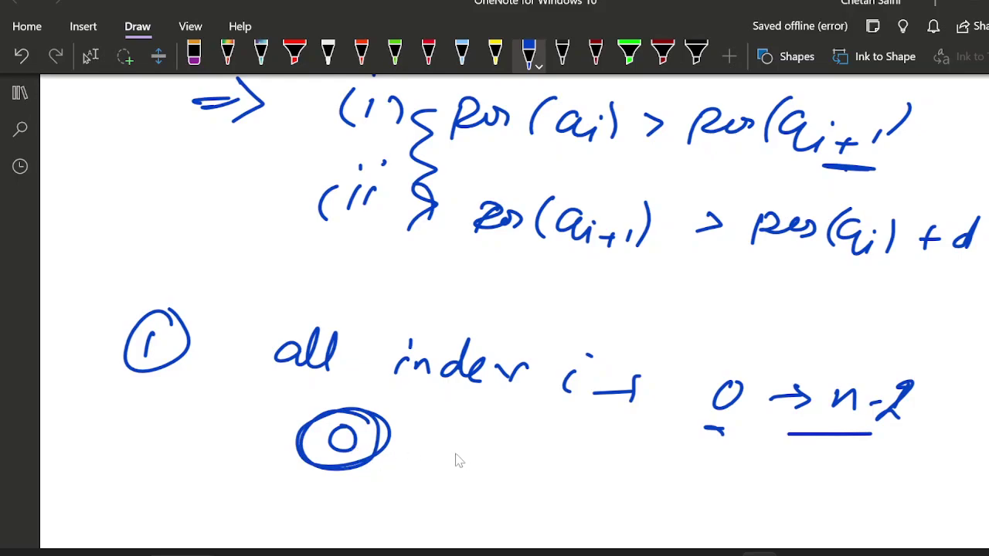
mouse_move(516, 445)
mouse_down()
mouse_move(510, 474)
mouse_move(540, 482)
mouse_move(620, 444)
mouse_up()
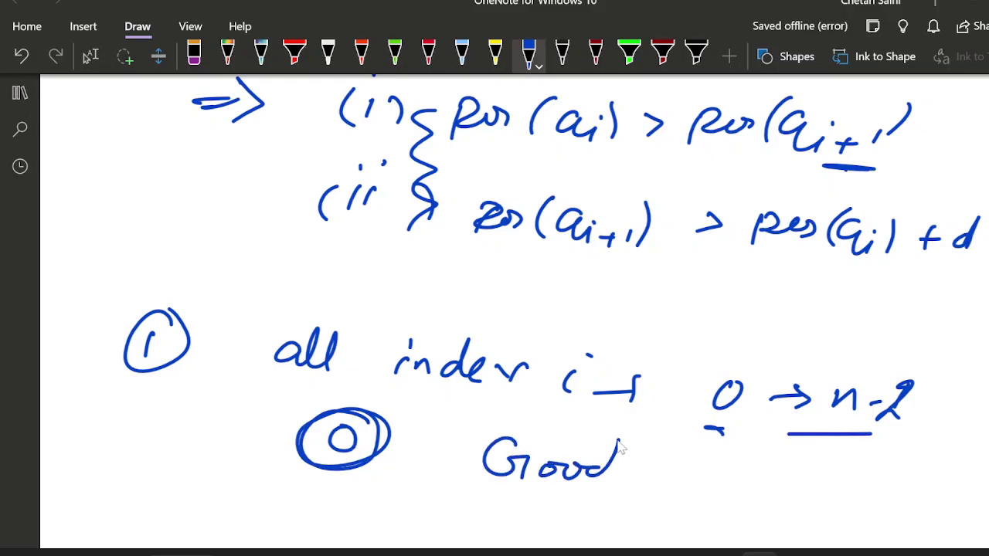
mouse_move(487, 502)
mouse_down()
mouse_move(595, 488)
mouse_move(592, 498)
mouse_up()
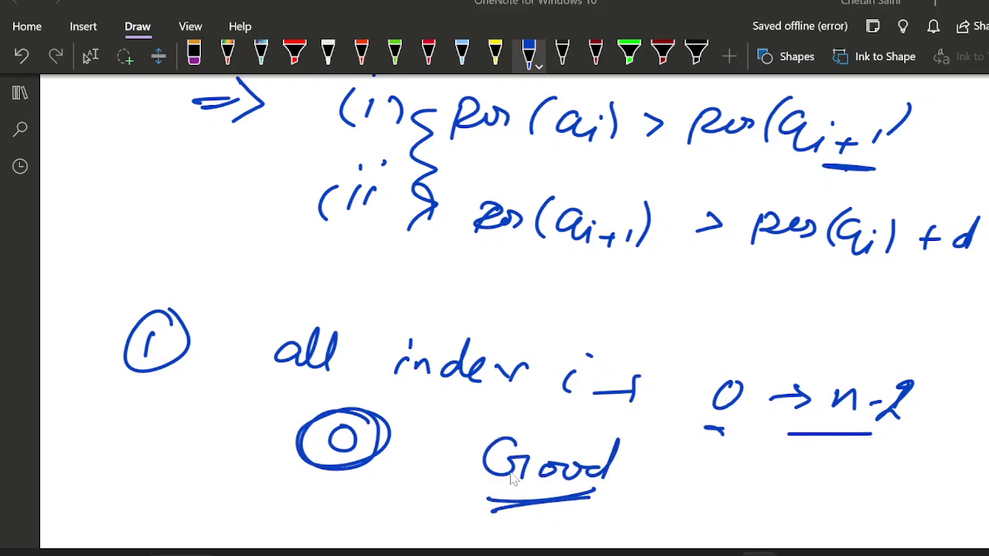
- Mark the a = [1, 6, 3] example in Codeforces, then return to the OneNote notes
key(alt+Tab)
drag(40, 267, 83, 256)
drag(66, 249, 68, 275)
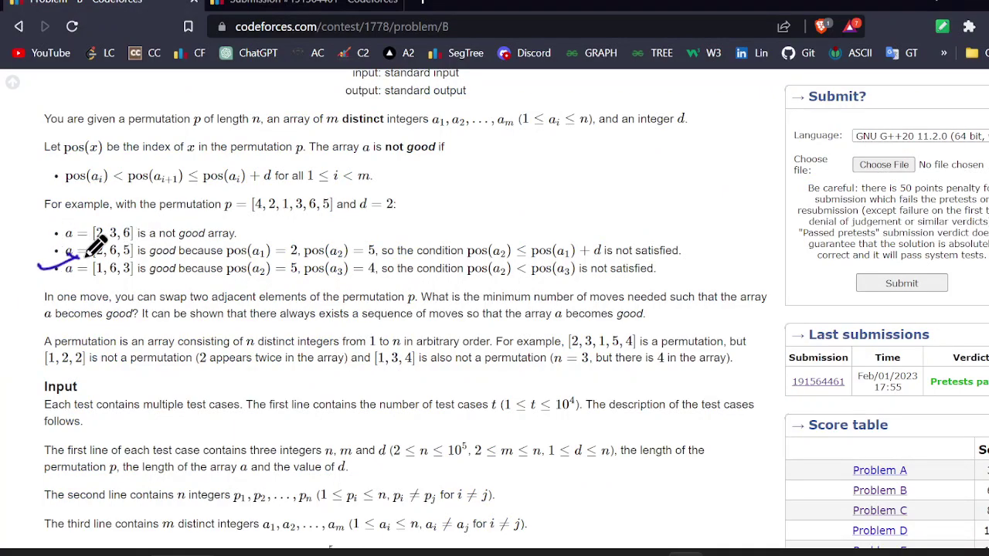
scroll(269, 357, down, 1)
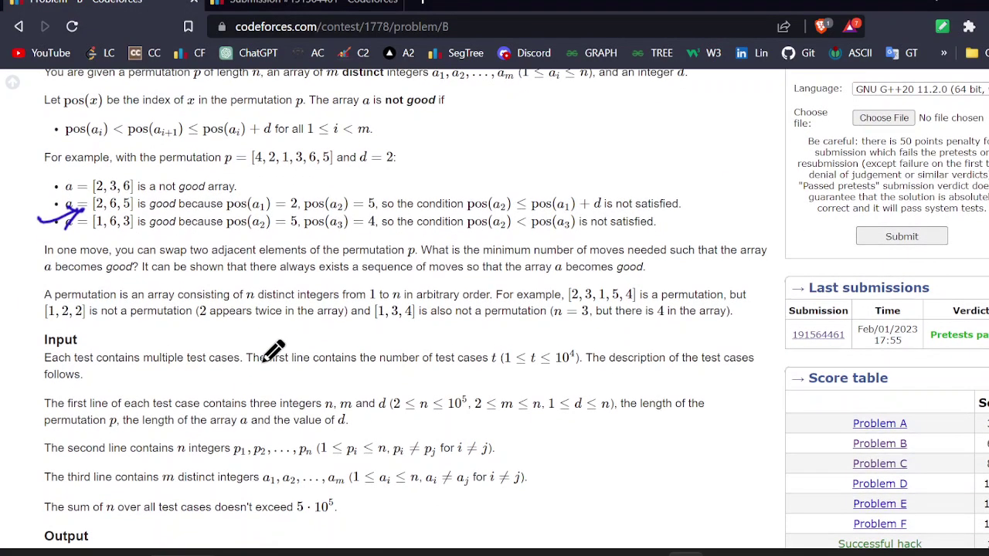
key(alt+Tab)
scroll(415, 337, down, 3)
scroll(415, 338, up, 2)
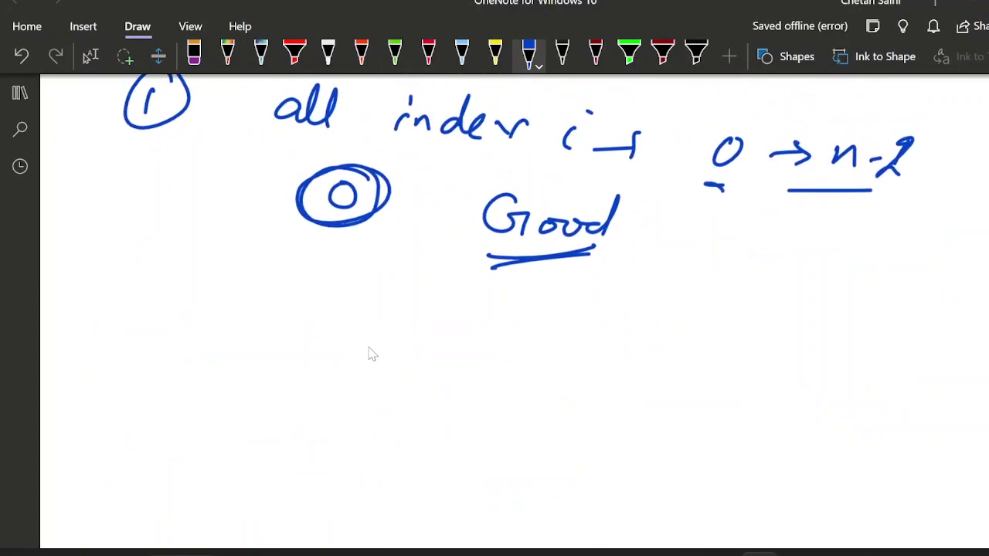
- Draw a large brace around both conditions and underline a_i in the first
scroll(369, 346, up, 8)
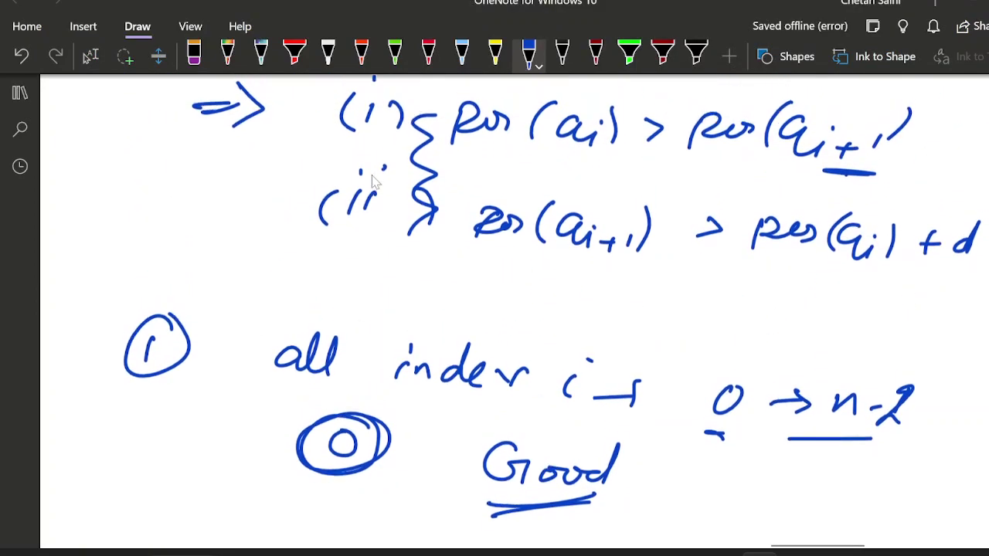
drag(277, 135, 260, 249)
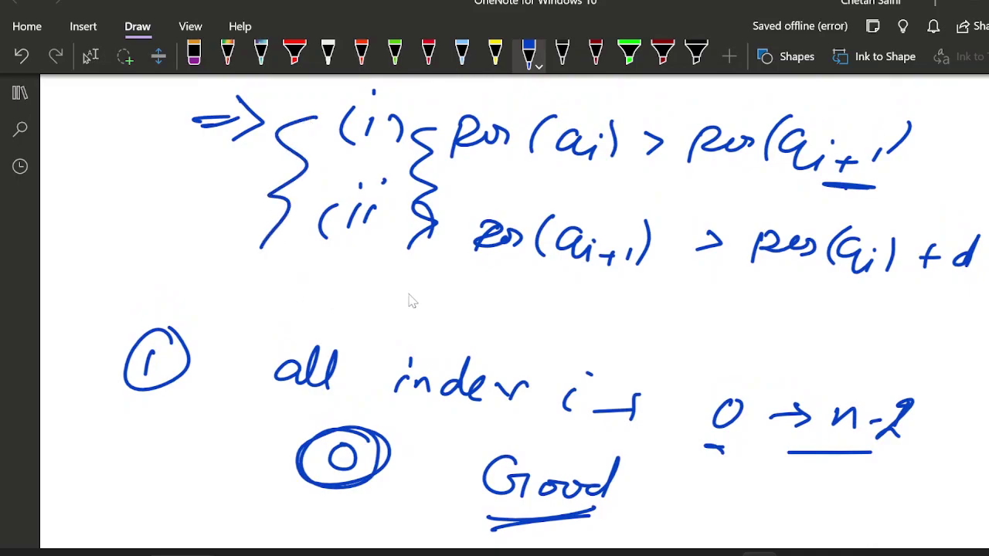
drag(533, 170, 607, 180)
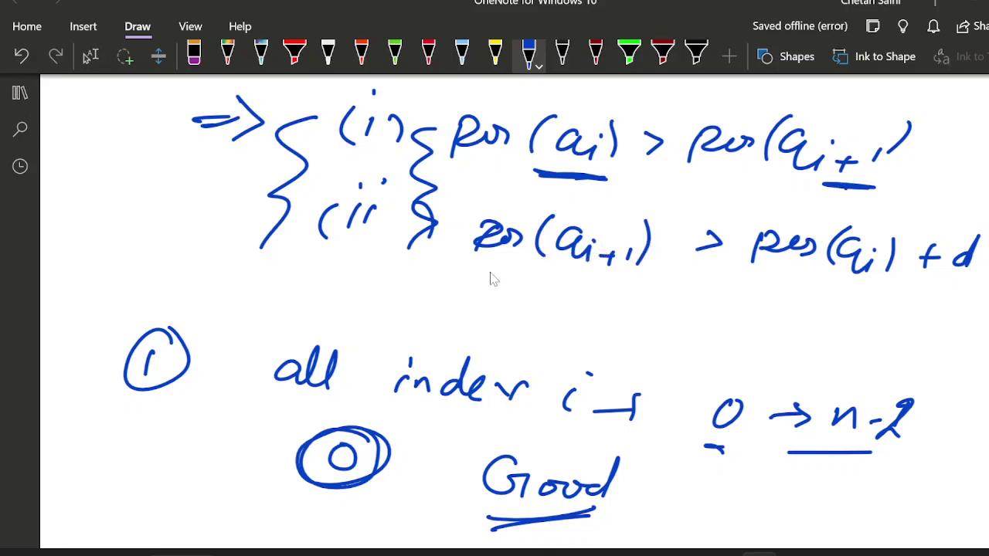
- Write pos(a_i) > pos(a_{i+1}) below Good
scroll(495, 279, down, 10)
mouse_move(321, 327)
mouse_down()
mouse_move(316, 360)
mouse_move(356, 336)
mouse_move(378, 355)
mouse_move(433, 335)
mouse_move(456, 383)
mouse_up()
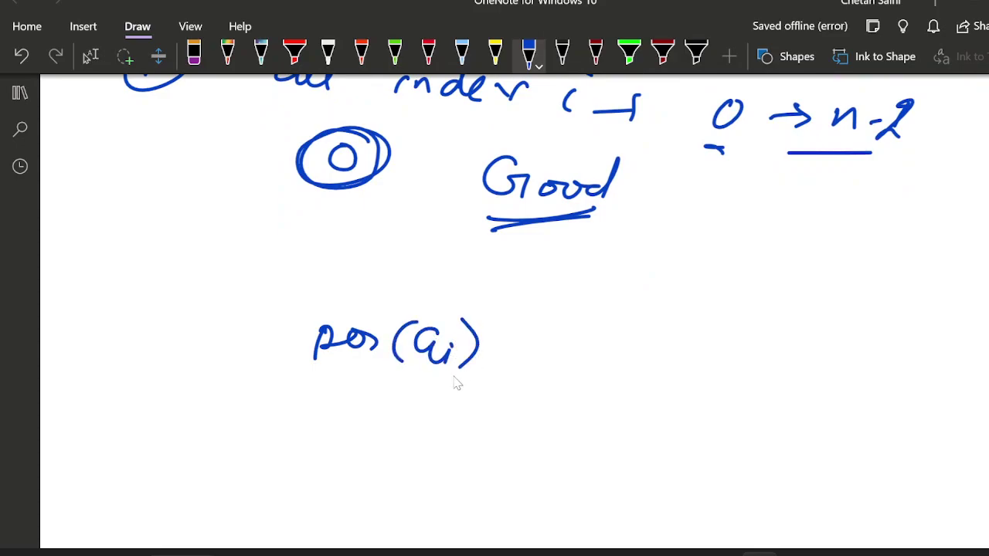
mouse_move(539, 327)
mouse_down()
mouse_move(535, 358)
mouse_move(610, 344)
mouse_move(672, 373)
mouse_up()
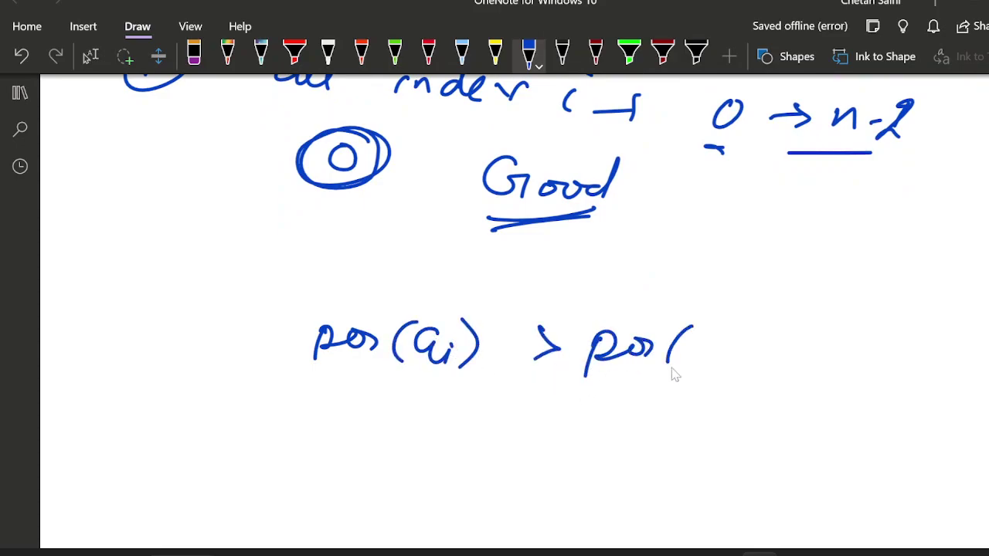
mouse_move(716, 340)
mouse_down()
mouse_move(708, 370)
mouse_move(770, 374)
mouse_up()
drag(795, 323, 791, 377)
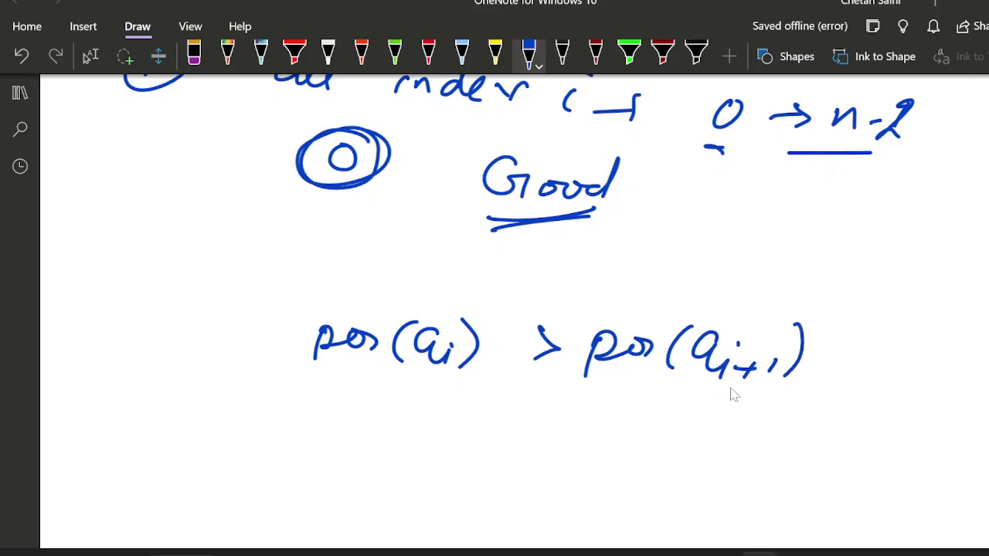
- Draw an arrow, 'P ⇒', and a long box representing permutation P
scroll(512, 382, down, 3)
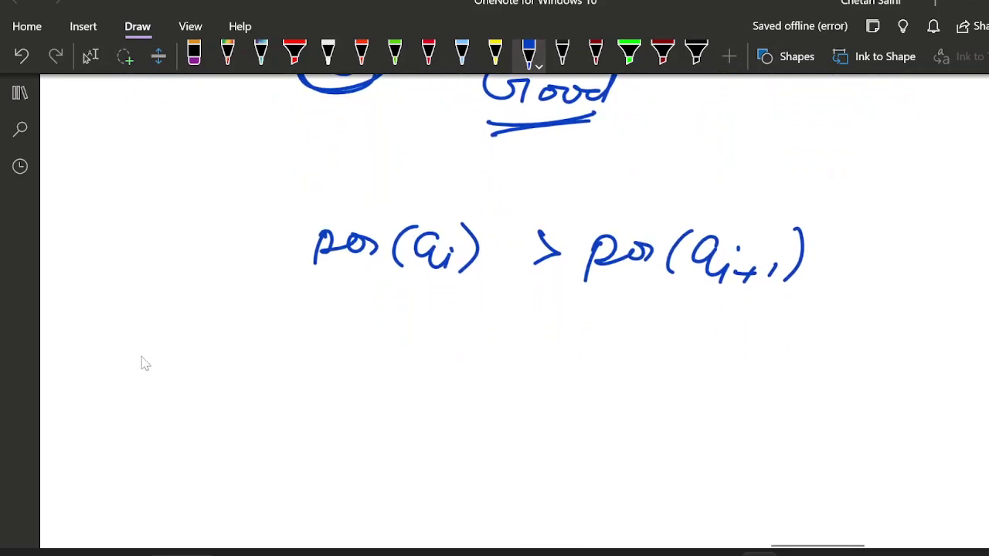
drag(141, 357, 190, 358)
mouse_move(168, 340)
mouse_down()
mouse_move(181, 380)
mouse_move(247, 377)
mouse_up()
mouse_move(290, 401)
mouse_down()
mouse_move(316, 387)
mouse_move(321, 413)
mouse_up()
mouse_move(408, 357)
mouse_down()
mouse_move(381, 420)
mouse_move(911, 386)
mouse_move(912, 454)
mouse_up()
drag(403, 437, 906, 462)
- Draw an 'A ⇒' box below P containing a_i and a_{i+1}
scroll(486, 277, down, 3)
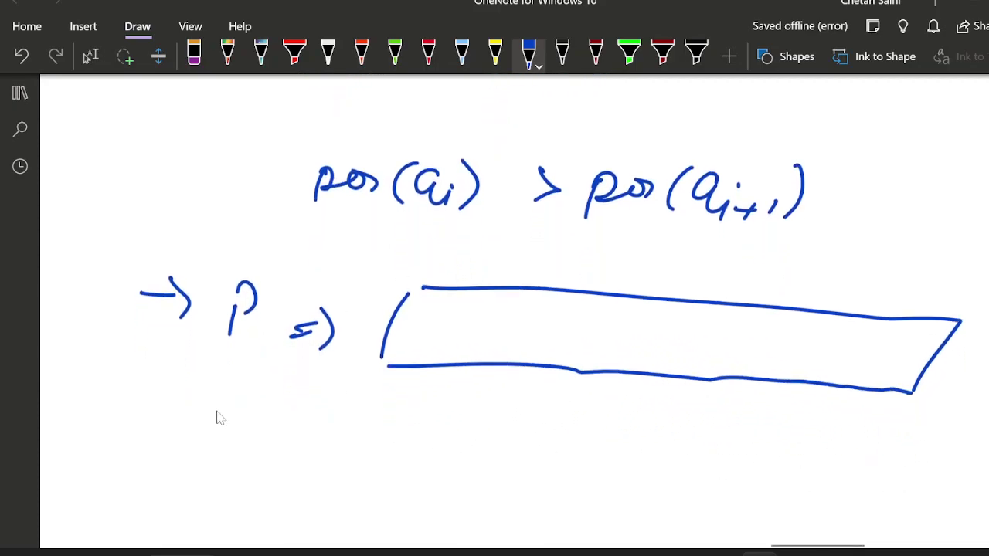
mouse_move(207, 457)
mouse_down()
mouse_move(224, 427)
mouse_move(240, 457)
mouse_up()
drag(213, 445, 325, 438)
drag(324, 431, 340, 463)
drag(402, 411, 377, 465)
mouse_move(403, 408)
mouse_down()
mouse_move(607, 409)
mouse_move(772, 482)
mouse_up()
drag(382, 475, 778, 494)
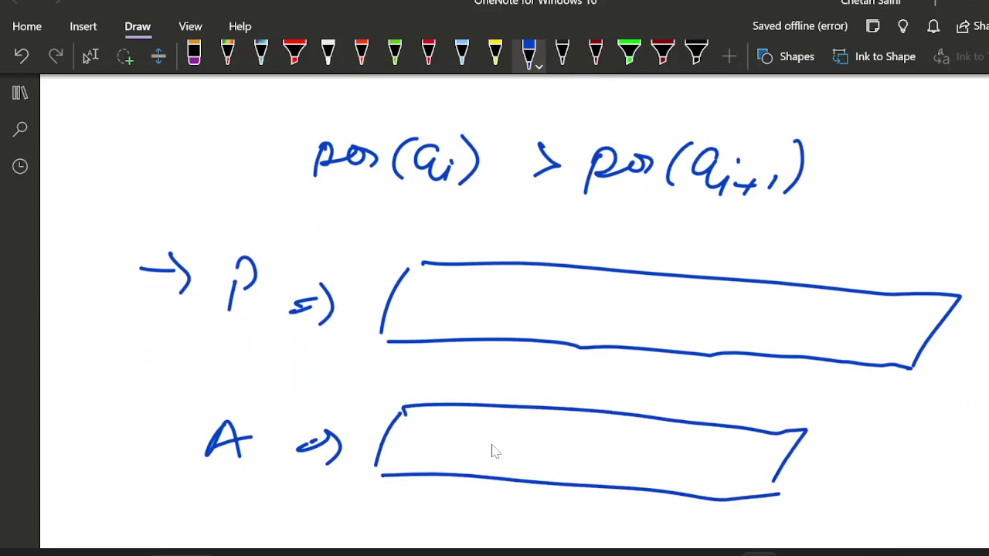
drag(491, 437, 496, 466)
drag(581, 448, 601, 481)
click(610, 459)
drag(617, 468, 637, 469)
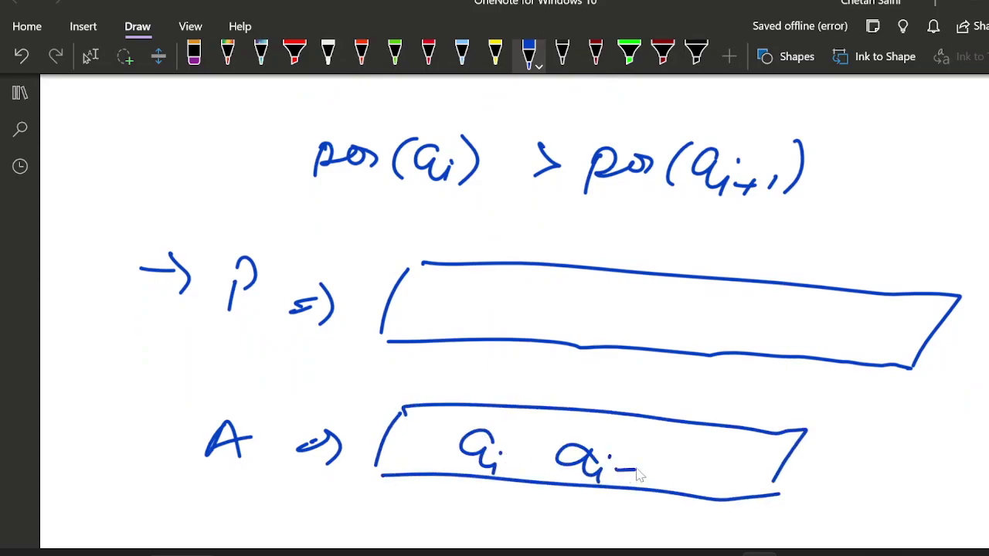
- Label pos(a_i) > pos(a_{i+1}) as circled case (i) with arrows pointing to it
mouse_move(170, 174)
mouse_down()
mouse_move(210, 172)
mouse_move(208, 188)
mouse_up()
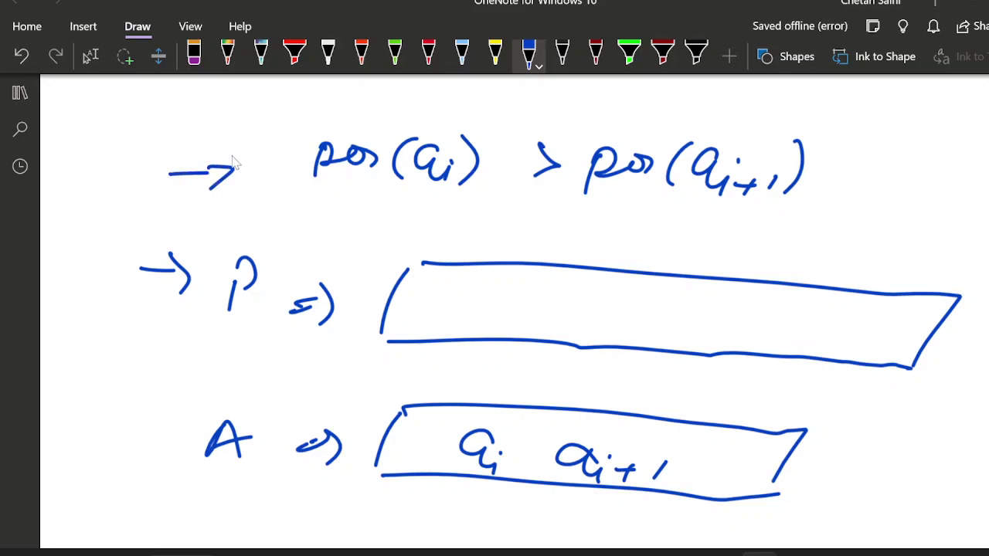
click(167, 113)
drag(131, 116, 122, 147)
drag(182, 118, 190, 146)
mouse_move(178, 95)
mouse_down()
mouse_move(99, 155)
mouse_move(208, 115)
mouse_up()
mouse_move(207, 141)
mouse_down()
mouse_move(263, 144)
mouse_move(210, 189)
mouse_up()
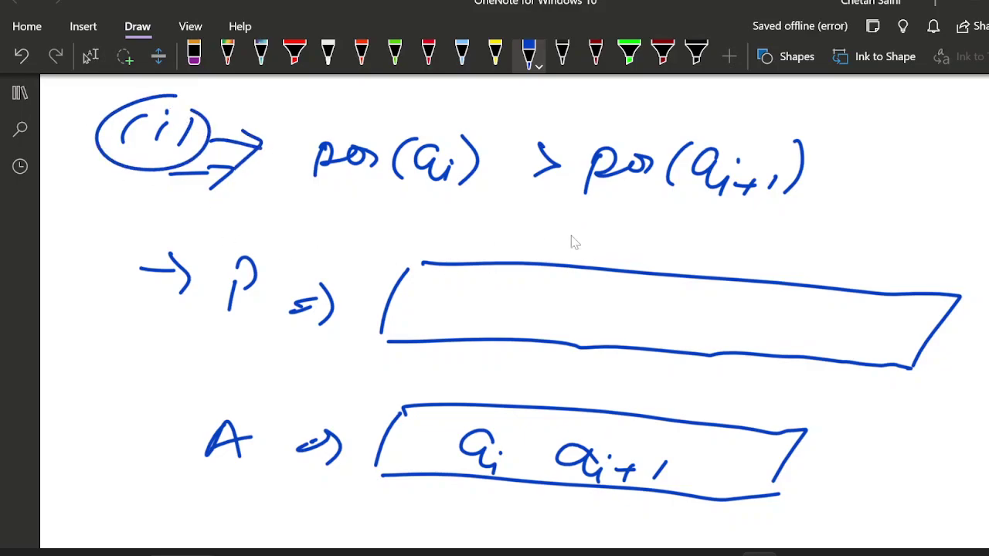
- Place a_i and a_{i+1} in the P box with a leftward curved arrow above it
drag(502, 288, 514, 317)
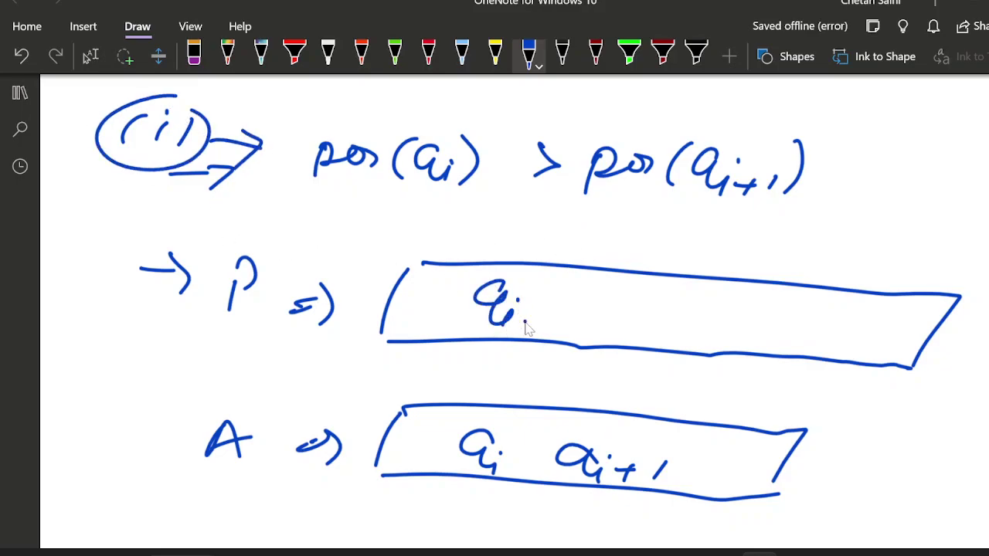
drag(726, 306, 738, 338)
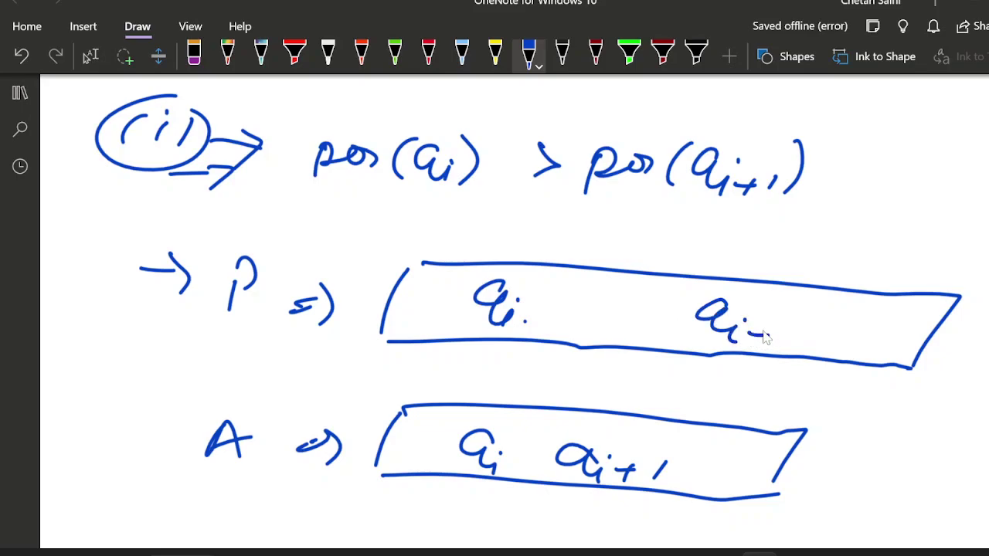
drag(363, 258, 422, 255)
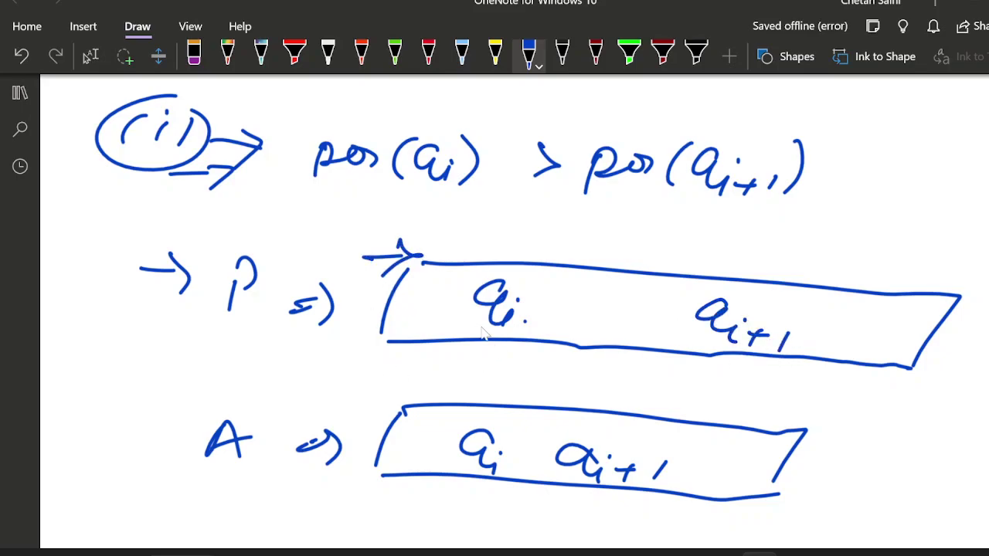
mouse_move(286, 191)
mouse_down()
mouse_move(334, 225)
mouse_move(318, 258)
mouse_up()
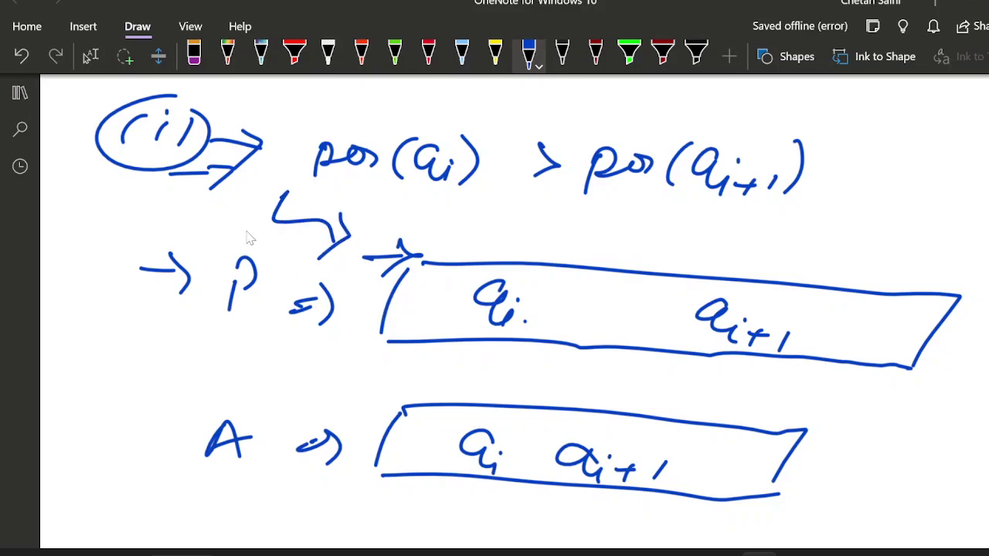
drag(507, 346, 470, 346)
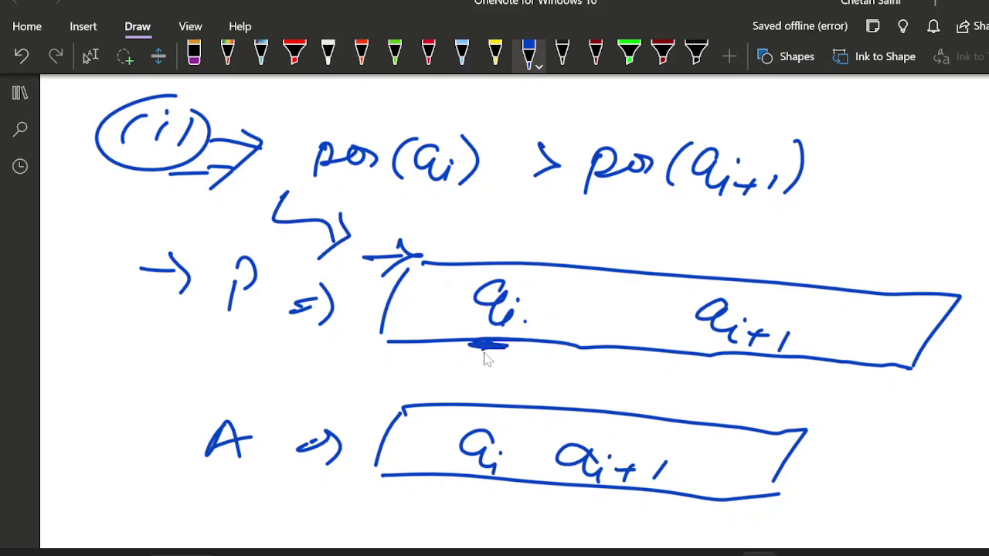
mouse_move(813, 281)
mouse_down()
mouse_move(831, 233)
mouse_move(782, 244)
mouse_up()
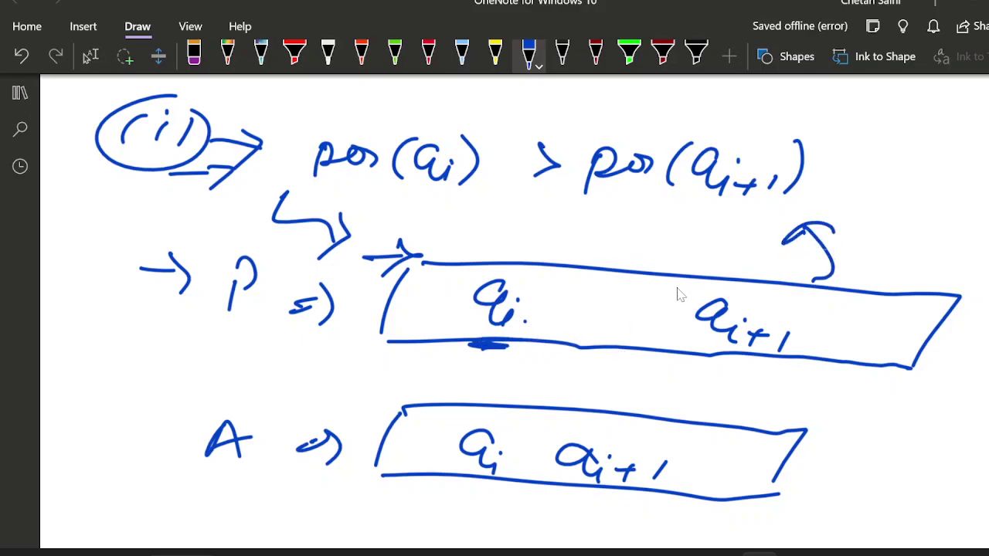
mouse_move(723, 241)
mouse_down()
mouse_move(592, 228)
mouse_move(566, 240)
mouse_up()
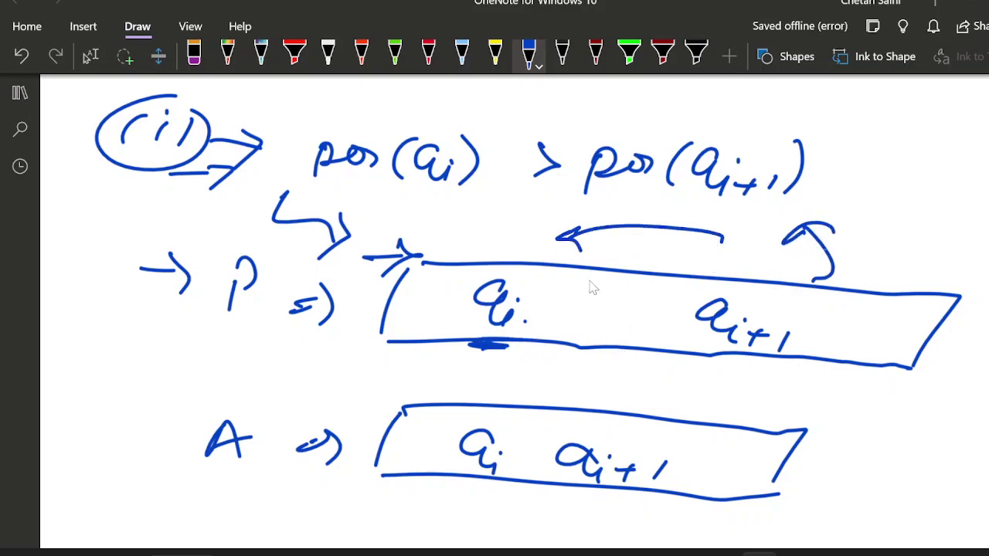
- Write the example row 2 3 4 5 6 7 below the A box and circle 3
scroll(473, 363, down, 5)
mouse_move(318, 281)
mouse_down()
mouse_move(311, 306)
mouse_move(326, 321)
mouse_up()
mouse_move(421, 292)
mouse_down()
mouse_move(433, 311)
mouse_move(416, 334)
mouse_up()
drag(570, 305, 570, 343)
drag(646, 321, 639, 346)
drag(655, 310, 673, 306)
mouse_move(772, 308)
mouse_down()
mouse_move(757, 351)
mouse_move(761, 340)
mouse_up()
drag(837, 317, 844, 342)
mouse_move(498, 273)
mouse_down()
mouse_move(468, 342)
mouse_move(450, 263)
mouse_up()
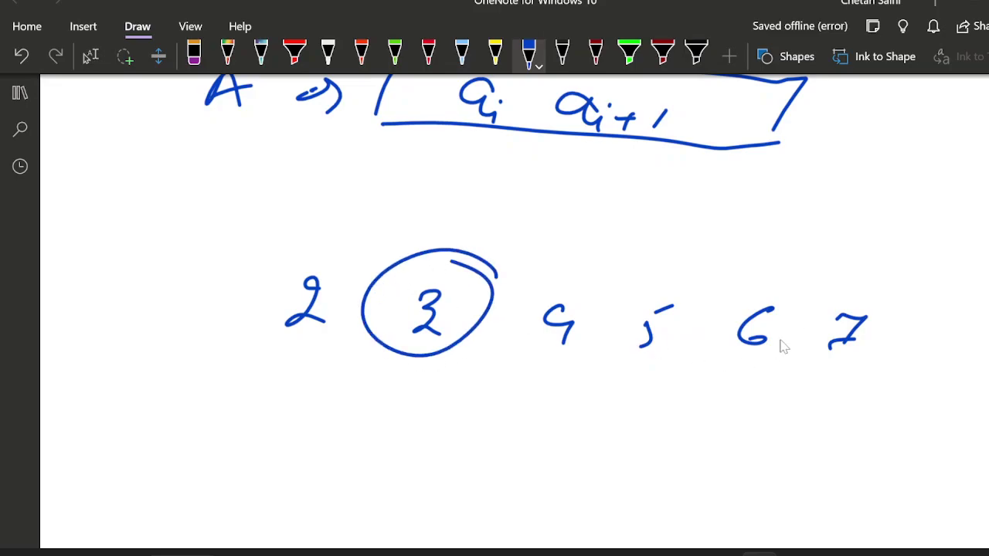
- Circle 6 and label the circled 3 as a_i and the circled 6 as a_{i+1}
drag(802, 303, 763, 290)
scroll(464, 309, up, 4)
scroll(441, 317, down, 7)
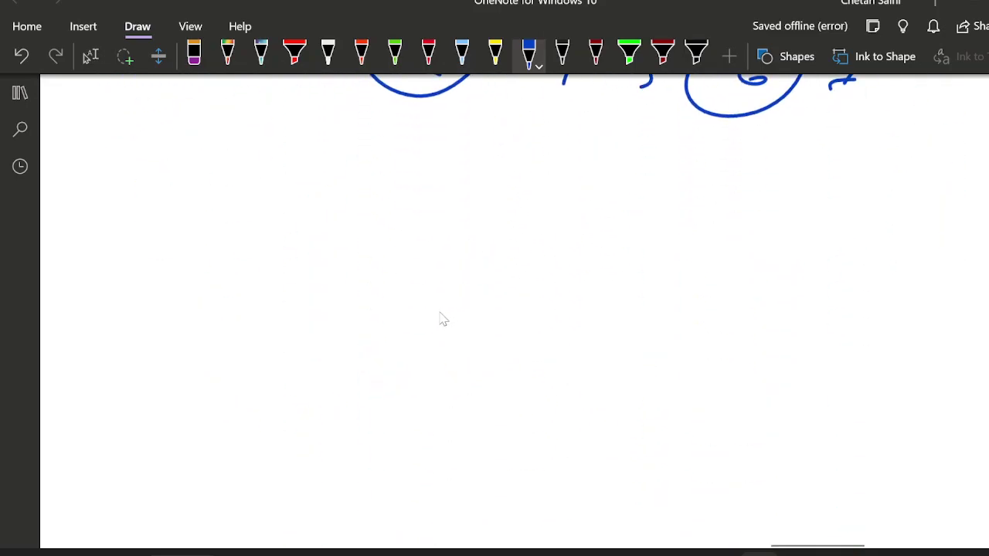
scroll(410, 258, up, 2)
mouse_move(374, 263)
mouse_down()
mouse_move(396, 261)
mouse_move(415, 304)
mouse_up()
click(423, 272)
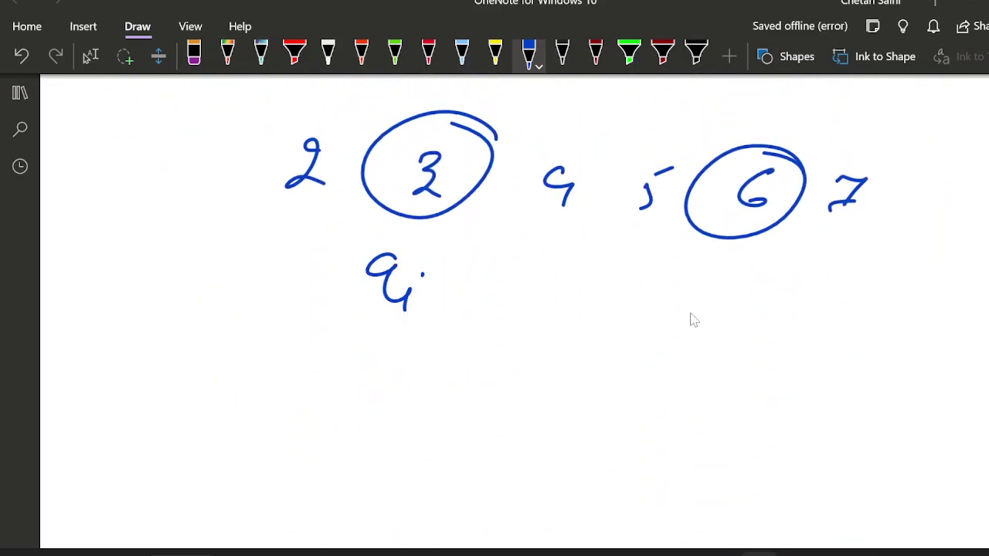
mouse_move(737, 292)
mouse_down()
mouse_move(719, 331)
mouse_move(785, 362)
mouse_up()
click(752, 325)
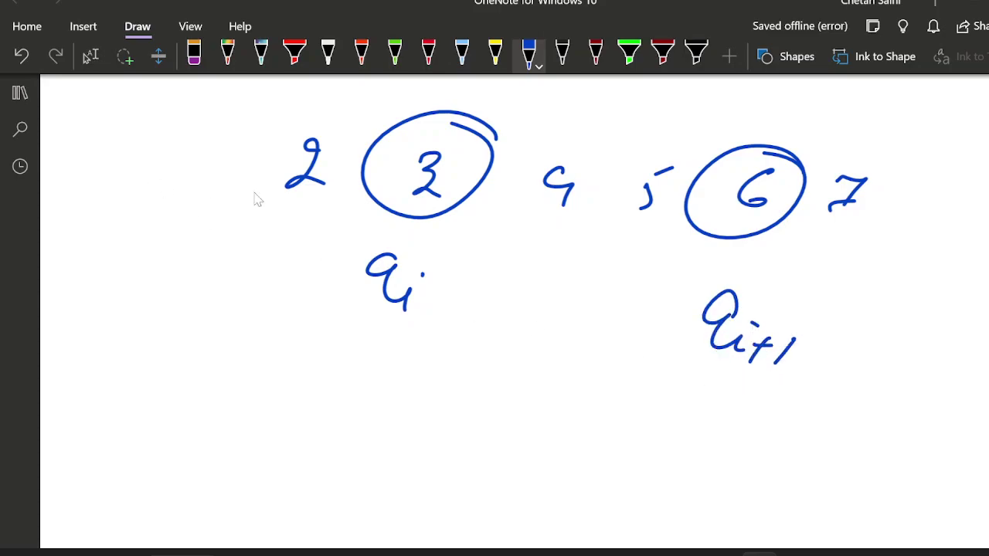
mouse_move(167, 166)
mouse_down()
mouse_move(150, 199)
mouse_move(166, 189)
mouse_up()
- Mark the row with a circled P and arrow, and add 1 after the 7
mouse_move(197, 154)
mouse_down()
mouse_move(173, 225)
mouse_move(204, 193)
mouse_up()
drag(224, 190, 244, 185)
drag(239, 168, 245, 207)
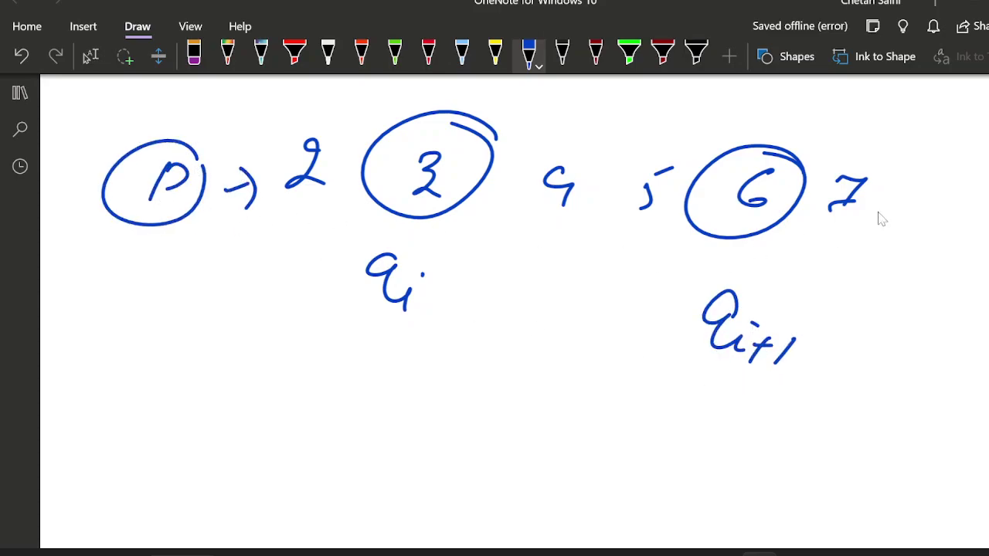
drag(962, 190, 933, 220)
- Write a circled A with an arrow pointing to a boxed array [2 6]
drag(135, 381, 115, 425)
drag(133, 380, 154, 408)
drag(117, 401, 153, 392)
drag(164, 357, 179, 372)
drag(202, 404, 261, 426)
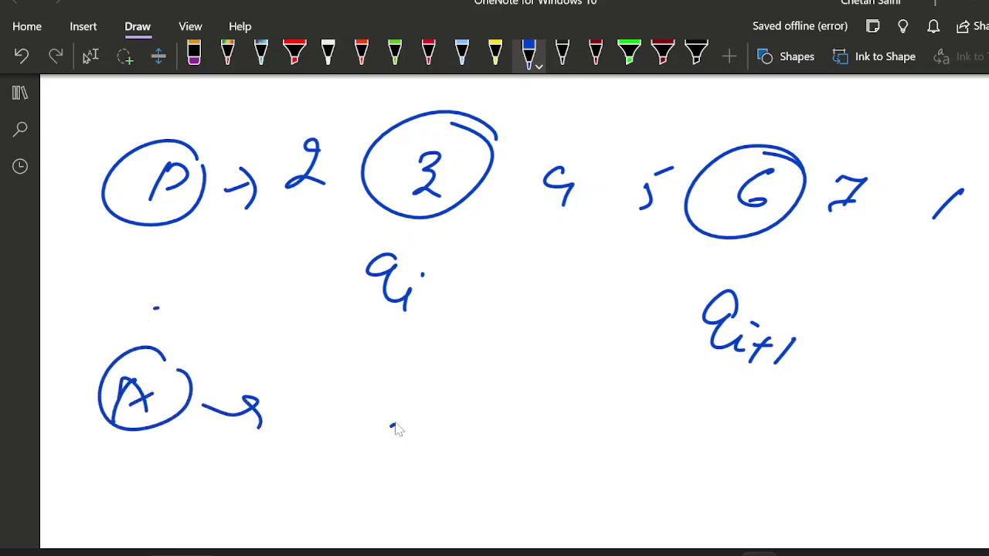
drag(385, 410, 411, 454)
drag(496, 416, 472, 438)
mouse_move(334, 380)
mouse_down()
mouse_move(518, 448)
mouse_move(371, 465)
mouse_move(552, 463)
mouse_up()
scroll(417, 485, down, 3)
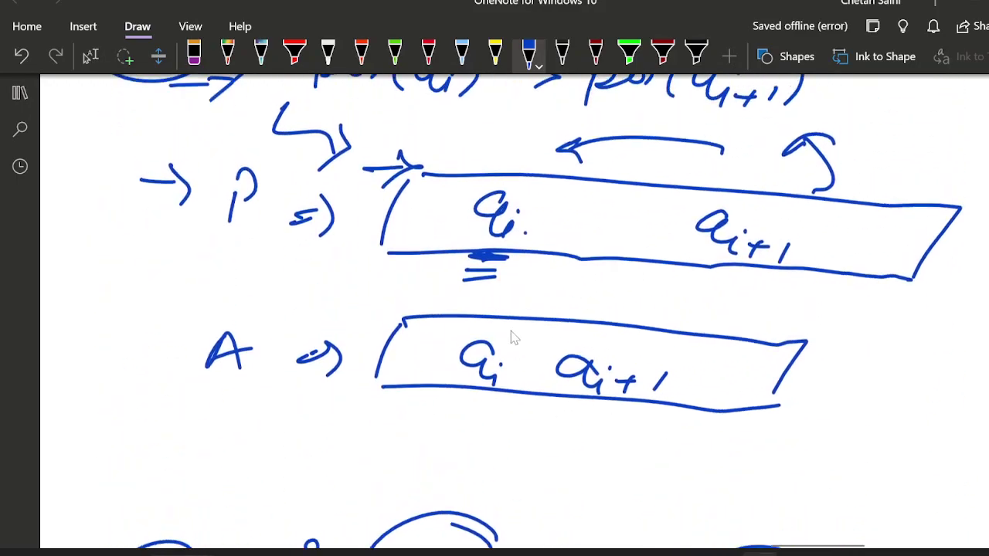
scroll(510, 335, up, 3)
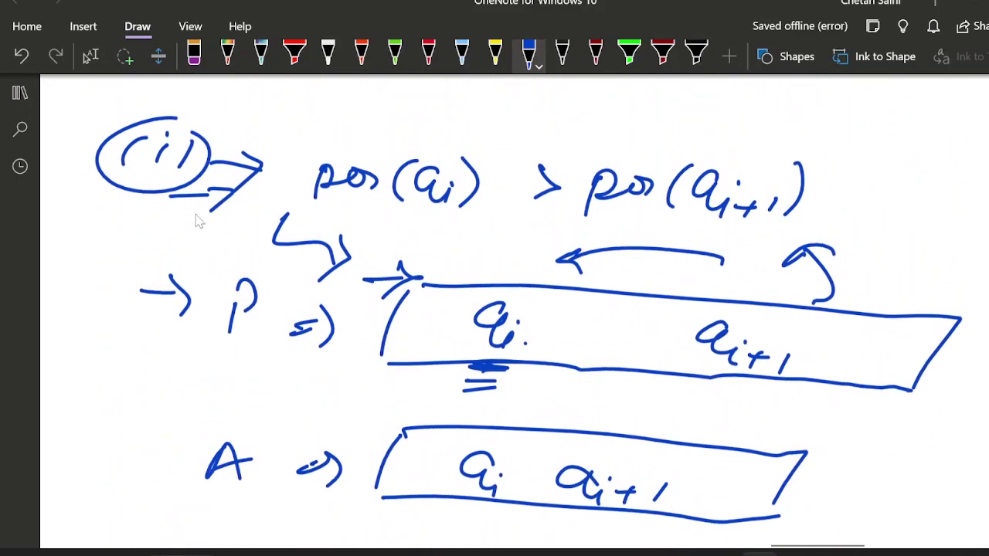
- Handwrite pos(3) > pos(6) below the box
scroll(552, 205, down, 10)
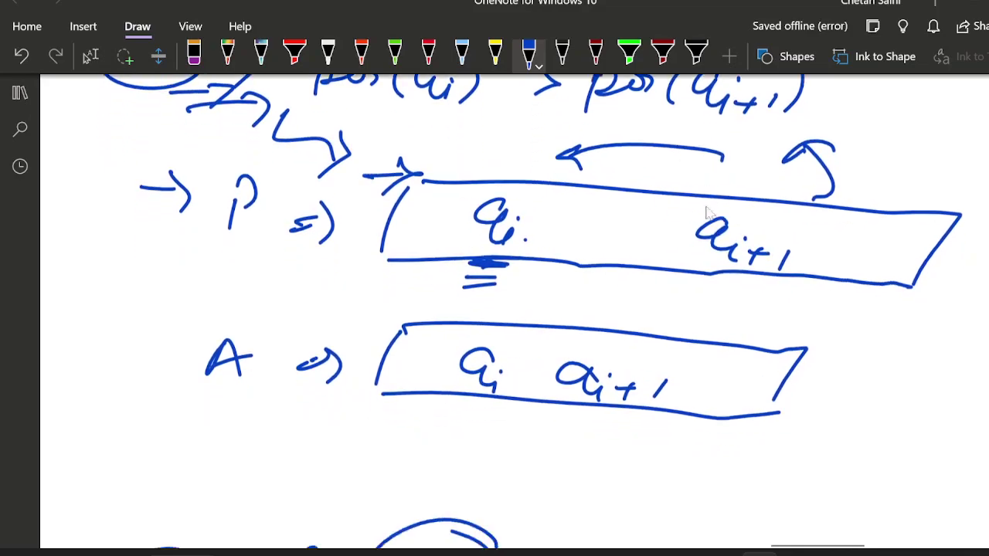
scroll(467, 285, down, 5)
mouse_move(331, 363)
mouse_down()
mouse_move(354, 378)
mouse_move(375, 371)
mouse_move(382, 385)
mouse_up()
mouse_move(437, 352)
mouse_down()
mouse_move(421, 390)
mouse_move(453, 386)
mouse_up()
drag(481, 351, 485, 385)
mouse_move(525, 365)
mouse_down()
mouse_move(532, 392)
mouse_move(663, 361)
mouse_up()
mouse_move(724, 344)
mouse_down()
mouse_move(712, 393)
mouse_move(734, 378)
mouse_up()
drag(755, 340, 760, 390)
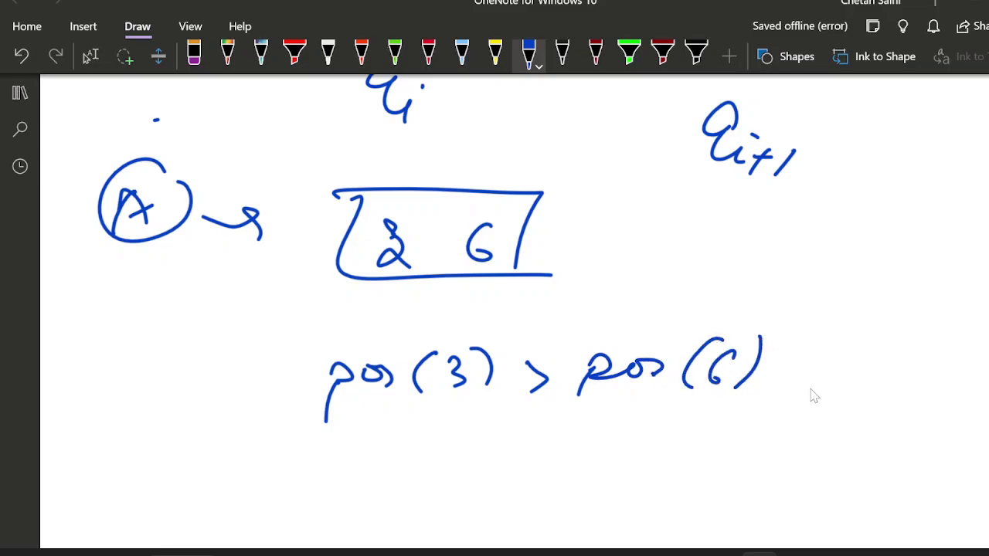
scroll(587, 277, up, 6)
scroll(587, 276, down, 1)
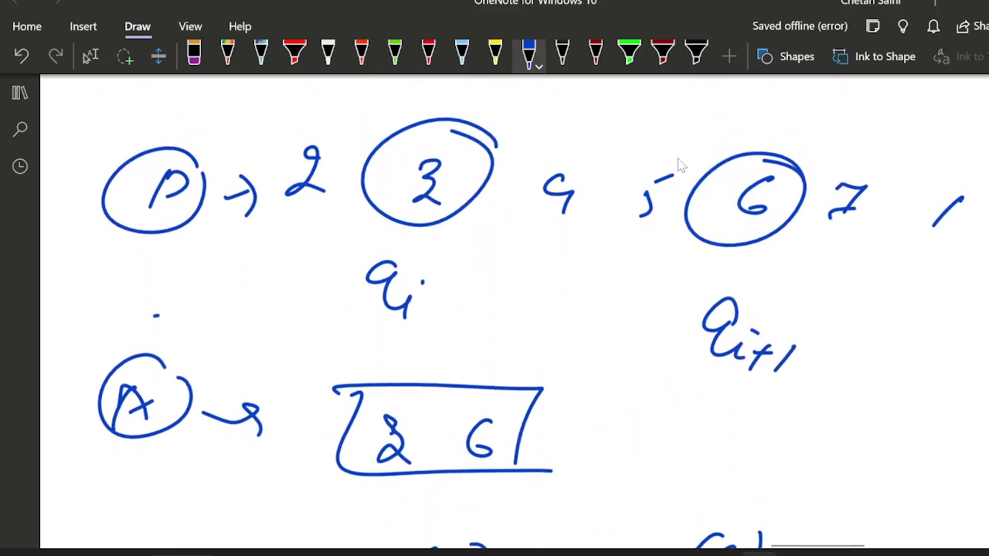
scroll(680, 164, up, 1)
- Draw an arrow from the circled 6 back to 3, and write circled 6 → circled 3 below a_{i+1}
mouse_move(753, 172)
mouse_down()
mouse_move(613, 139)
mouse_move(514, 139)
mouse_move(528, 147)
mouse_up()
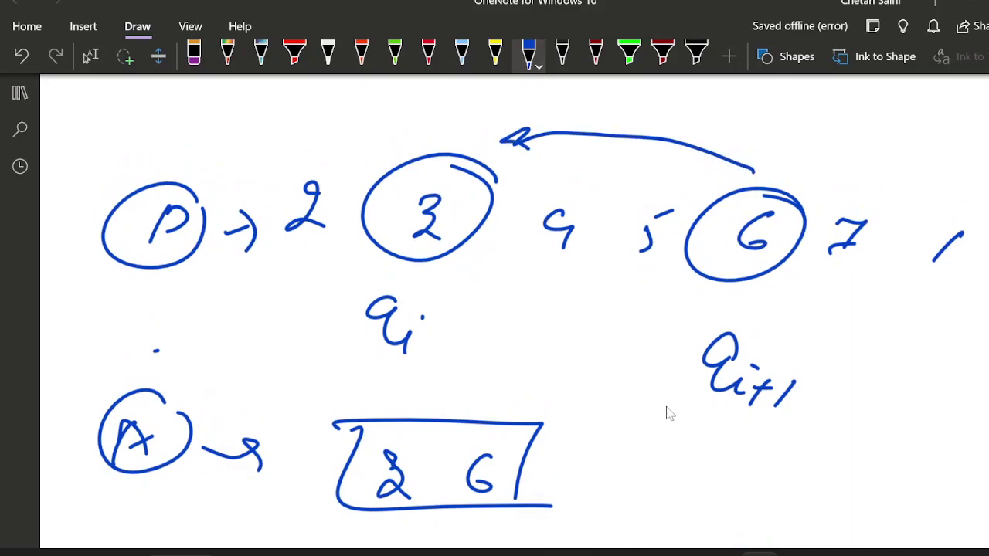
drag(696, 451, 666, 472)
mouse_move(707, 446)
mouse_down()
mouse_move(664, 440)
mouse_move(714, 454)
mouse_up()
drag(794, 480, 746, 484)
mouse_move(766, 474)
mouse_down()
mouse_move(757, 484)
mouse_move(774, 496)
mouse_up()
drag(848, 471, 847, 495)
mouse_move(869, 437)
mouse_down()
mouse_move(812, 488)
mouse_move(887, 457)
mouse_up()
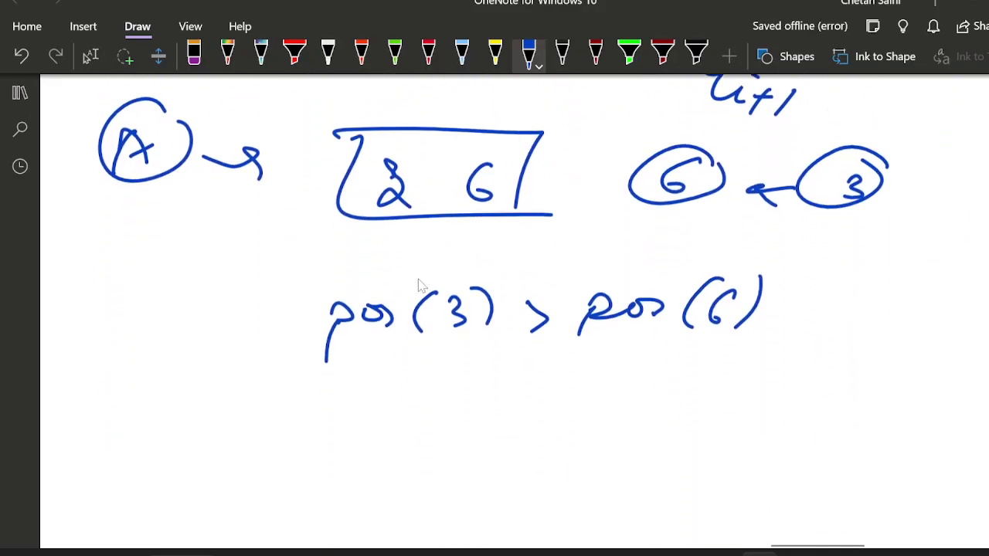
- Write the row 2 4 5 6 with a swap arrow between 5 and 6, giving 6 5
scroll(370, 220, down, 3)
mouse_move(334, 210)
mouse_down()
mouse_move(347, 237)
mouse_move(343, 264)
mouse_up()
mouse_move(446, 220)
mouse_down()
mouse_move(433, 238)
mouse_move(445, 270)
mouse_up()
mouse_move(585, 241)
mouse_down()
mouse_move(576, 277)
mouse_move(614, 229)
mouse_up()
mouse_move(736, 224)
mouse_down()
mouse_move(685, 276)
mouse_move(686, 255)
mouse_up()
mouse_move(563, 323)
mouse_down()
mouse_move(577, 347)
mouse_move(684, 325)
mouse_up()
mouse_move(527, 338)
mouse_down()
mouse_move(545, 326)
mouse_move(593, 334)
mouse_up()
mouse_move(664, 312)
mouse_down()
mouse_move(688, 336)
mouse_move(670, 347)
mouse_up()
drag(581, 390, 564, 424)
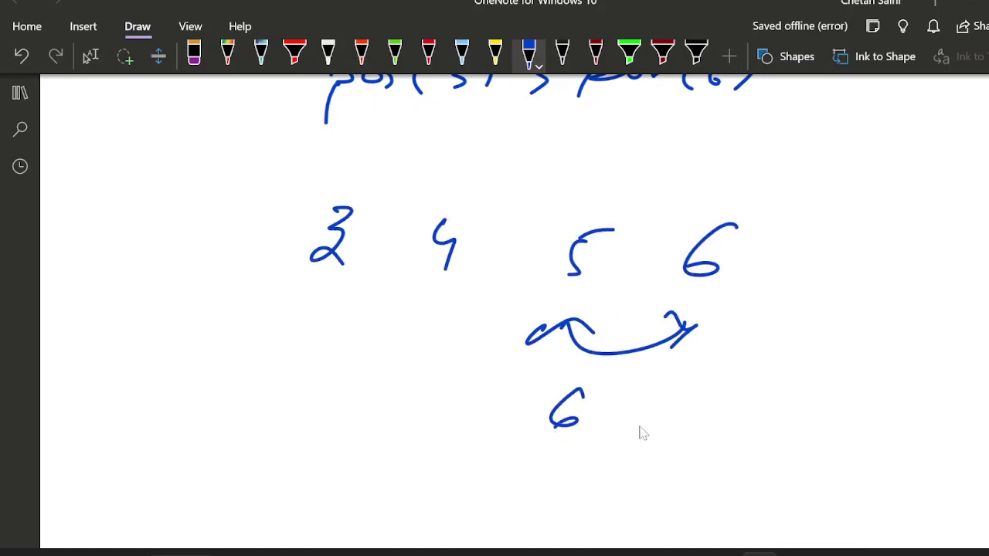
drag(691, 409, 670, 426)
drag(679, 405, 715, 398)
- Ink the next swapped row 6 4 5 with its swap arrow
scroll(407, 388, down, 1)
mouse_move(440, 284)
mouse_down()
mouse_move(513, 333)
mouse_move(473, 299)
mouse_up()
mouse_move(473, 415)
mouse_down()
mouse_move(453, 458)
mouse_move(455, 440)
mouse_up()
drag(582, 420, 596, 444)
drag(591, 421, 591, 473)
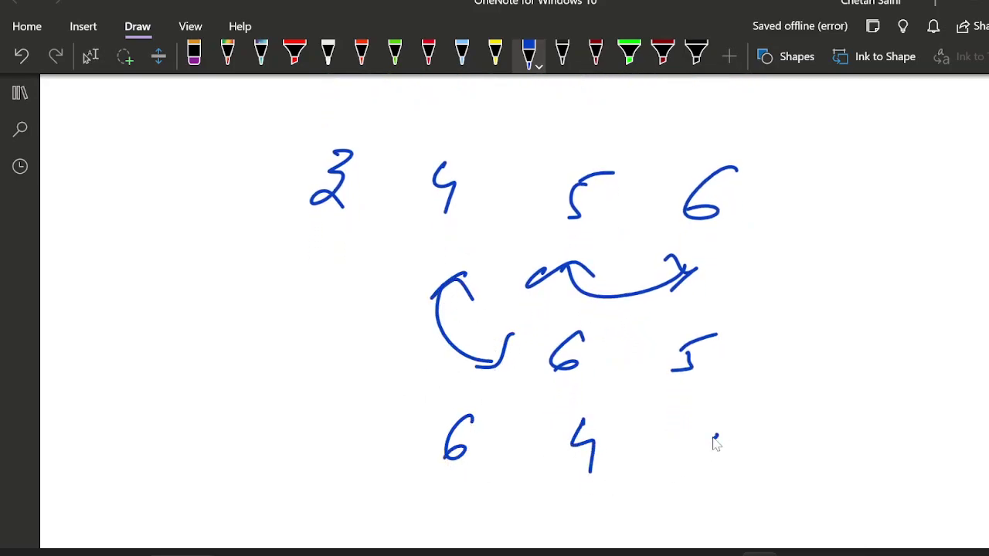
drag(717, 434, 703, 463)
drag(717, 427, 741, 422)
drag(358, 292, 402, 413)
drag(423, 379, 401, 415)
mouse_move(357, 301)
mouse_down()
mouse_move(378, 273)
mouse_move(404, 294)
mouse_up()
- Write the final row 6 2 4 5, then circle the swap count and label it Swap
scroll(347, 419, down, 2)
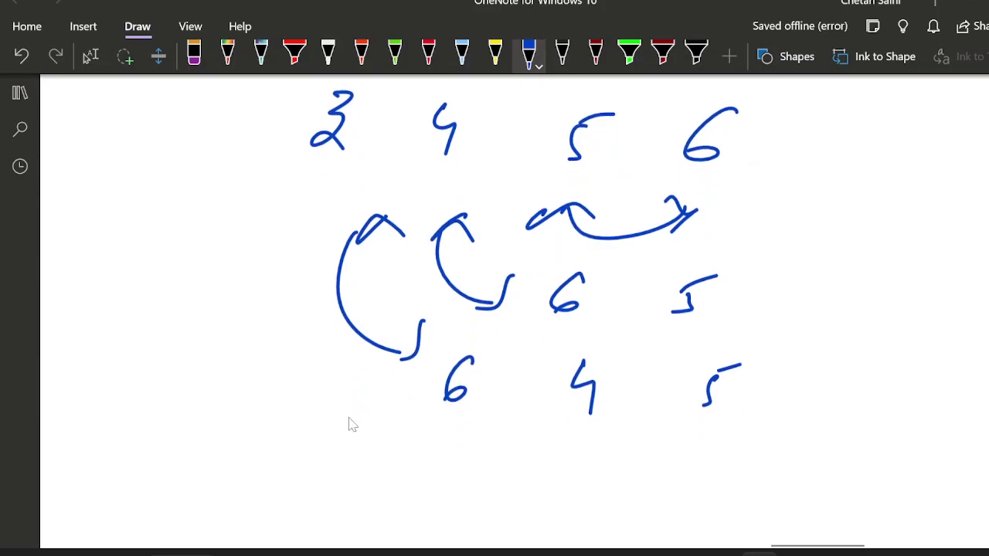
mouse_move(360, 395)
mouse_down()
mouse_move(337, 398)
mouse_move(325, 421)
mouse_up()
mouse_move(446, 402)
mouse_down()
mouse_move(463, 406)
mouse_move(485, 448)
mouse_up()
drag(603, 409, 607, 460)
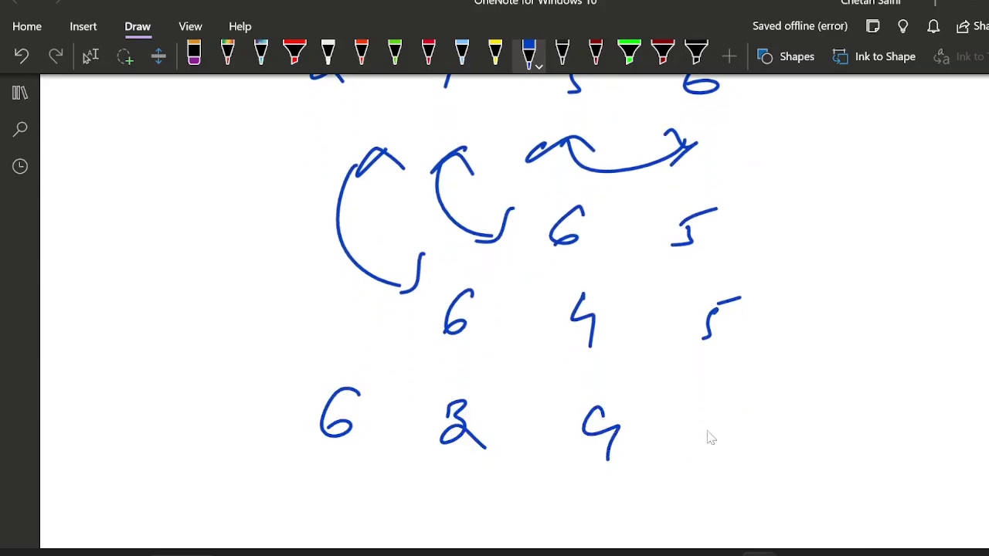
drag(724, 417, 698, 448)
drag(709, 421, 754, 395)
mouse_move(875, 302)
mouse_down()
mouse_move(885, 348)
mouse_move(881, 339)
mouse_move(987, 371)
mouse_up()
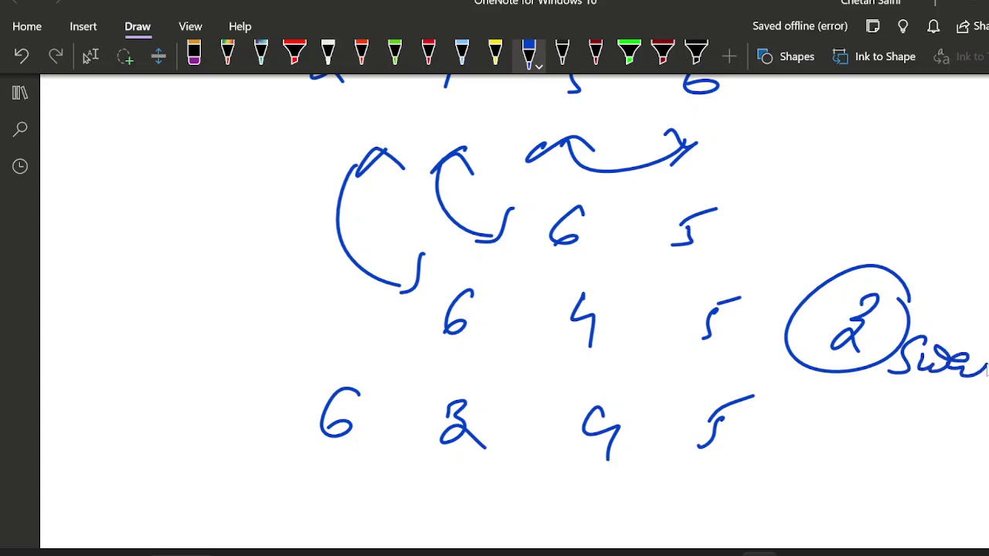
drag(868, 398, 975, 395)
- Number positions 1–4 above 2 4 5 6, arc 4 to 1, and begin pos(a_{i+1}) − pos(a_i) below
scroll(452, 298, up, 3)
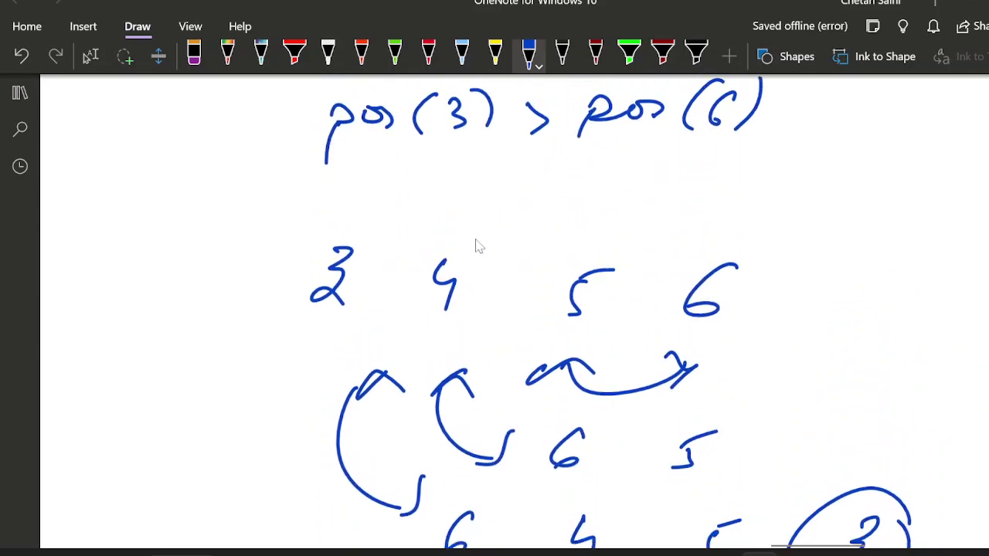
scroll(474, 242, down, 1)
scroll(468, 256, up, 2)
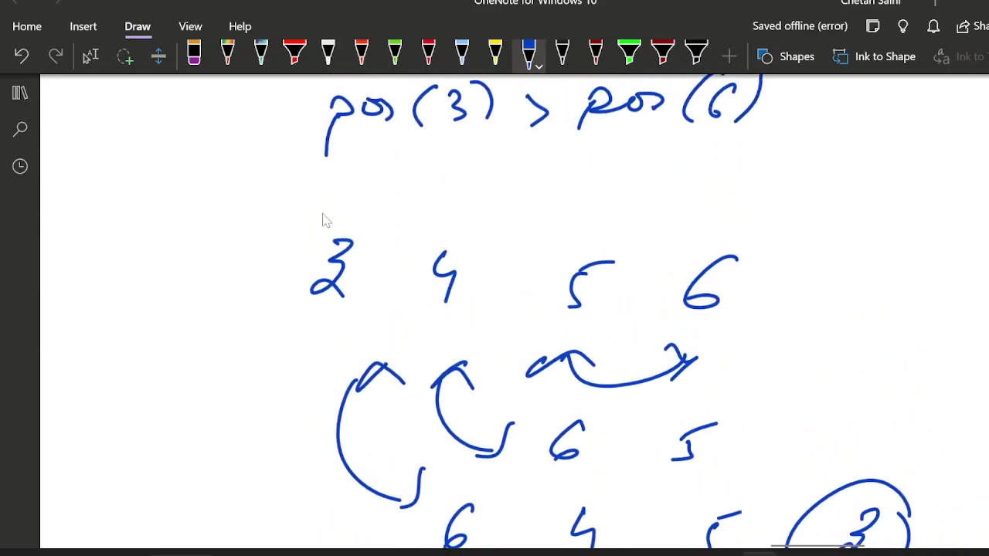
drag(344, 185, 332, 211)
drag(447, 195, 489, 207)
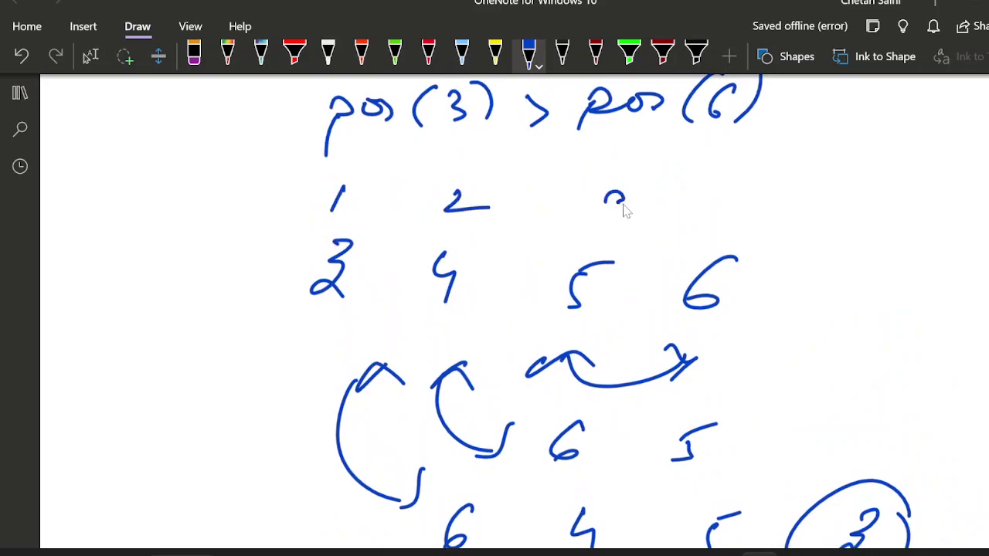
drag(606, 196, 596, 226)
drag(737, 181, 728, 224)
mouse_move(752, 164)
mouse_down()
mouse_move(402, 158)
mouse_move(435, 171)
mouse_up()
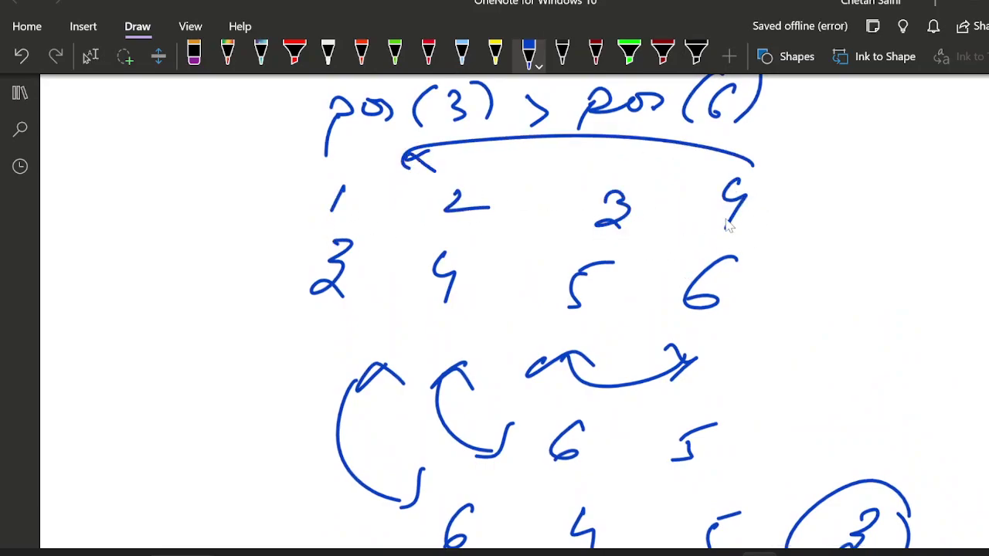
drag(919, 232, 883, 309)
scroll(426, 276, down, 10)
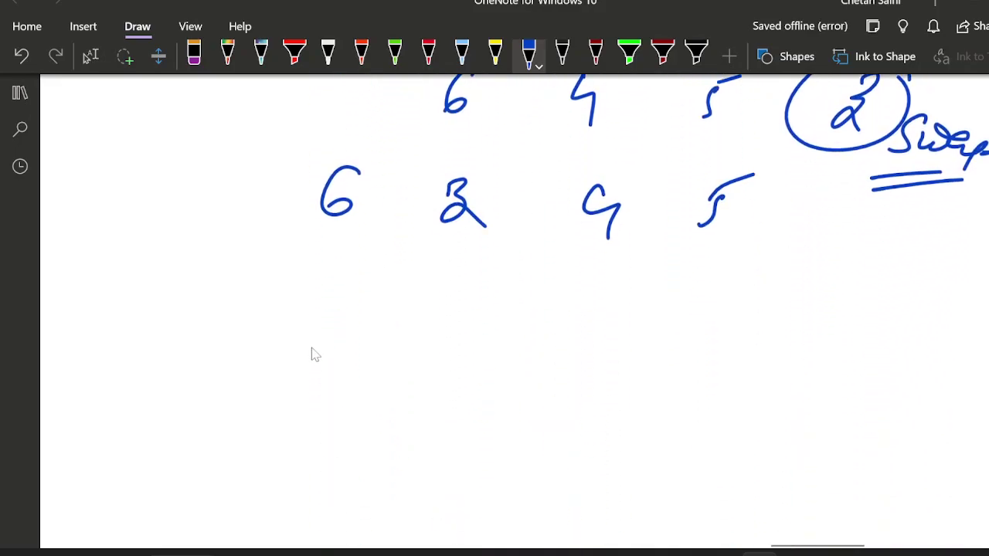
mouse_move(308, 374)
mouse_down()
mouse_move(338, 344)
mouse_move(378, 344)
mouse_move(431, 327)
mouse_move(475, 338)
mouse_move(503, 370)
mouse_move(530, 379)
mouse_move(655, 344)
mouse_move(719, 359)
mouse_move(734, 340)
mouse_move(838, 374)
mouse_up()
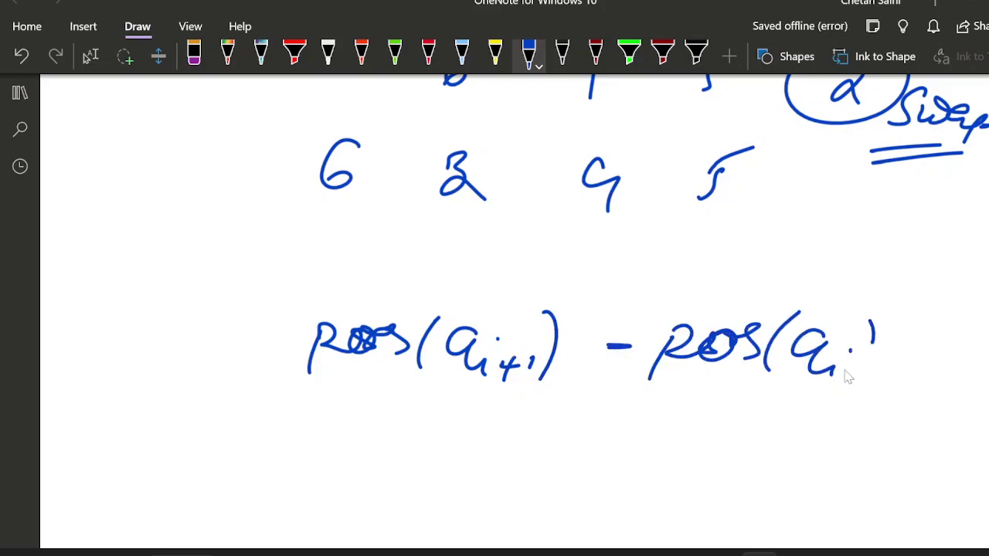
- Close pos(a_i), point an arrow at the difference, and write circled i → Good array
drag(873, 340, 843, 372)
drag(178, 351, 234, 343)
mouse_move(231, 324)
mouse_down()
mouse_move(256, 338)
mouse_move(214, 380)
mouse_up()
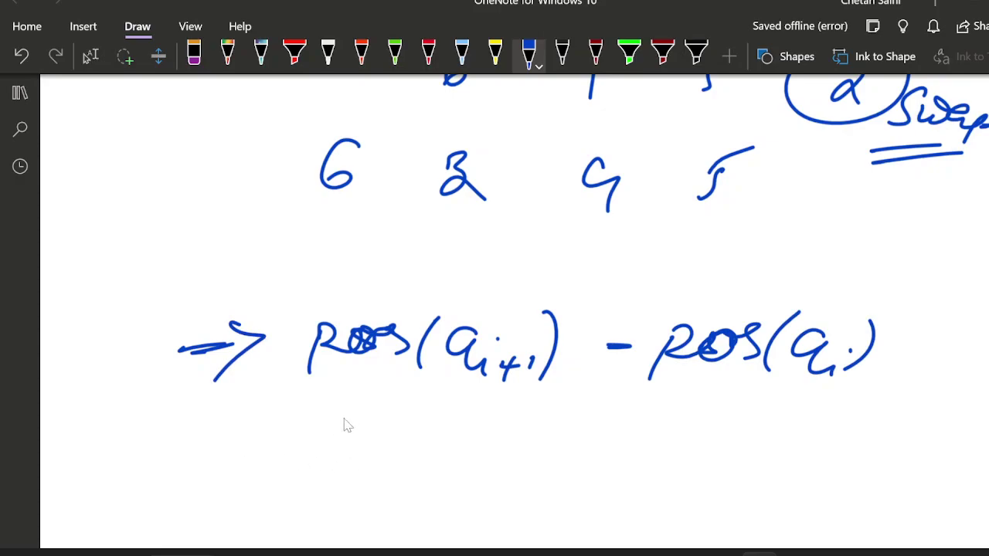
click(207, 425)
mouse_move(232, 411)
mouse_down()
mouse_move(172, 463)
mouse_move(246, 421)
mouse_up()
drag(271, 467, 294, 461)
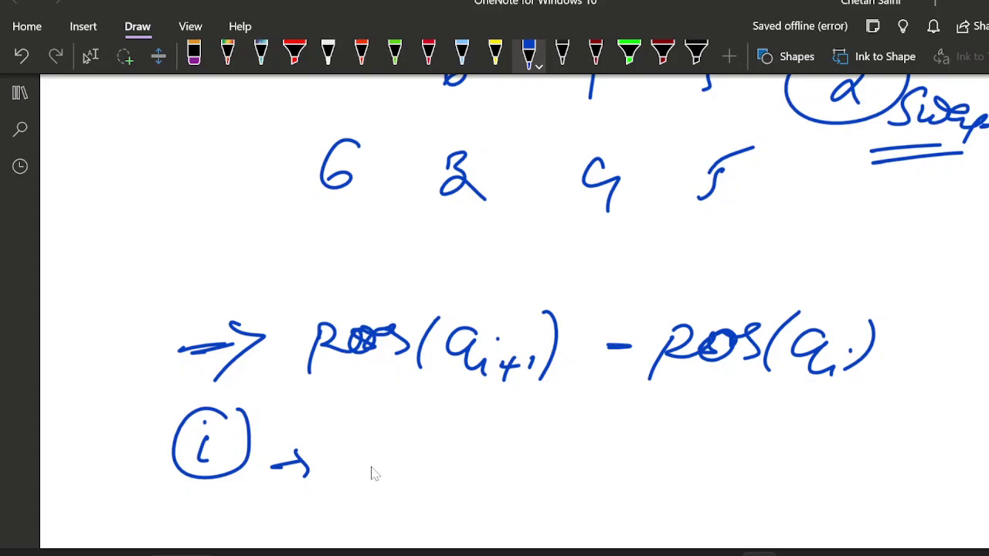
mouse_move(242, 440)
mouse_down()
mouse_move(374, 431)
mouse_move(353, 457)
mouse_up()
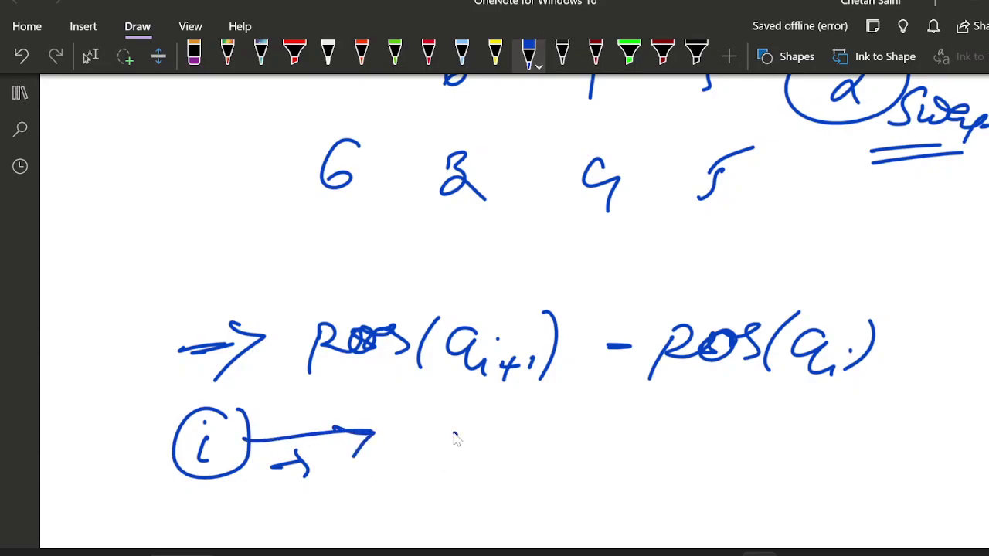
mouse_move(462, 437)
mouse_down()
mouse_move(475, 457)
mouse_move(514, 472)
mouse_move(553, 437)
mouse_move(550, 472)
mouse_up()
mouse_move(612, 458)
mouse_down()
mouse_move(610, 473)
mouse_move(665, 467)
mouse_move(701, 478)
mouse_up()
- Box the min. note, mark the first condition with 1, and write a circled 2 below
scroll(541, 463, down, 3)
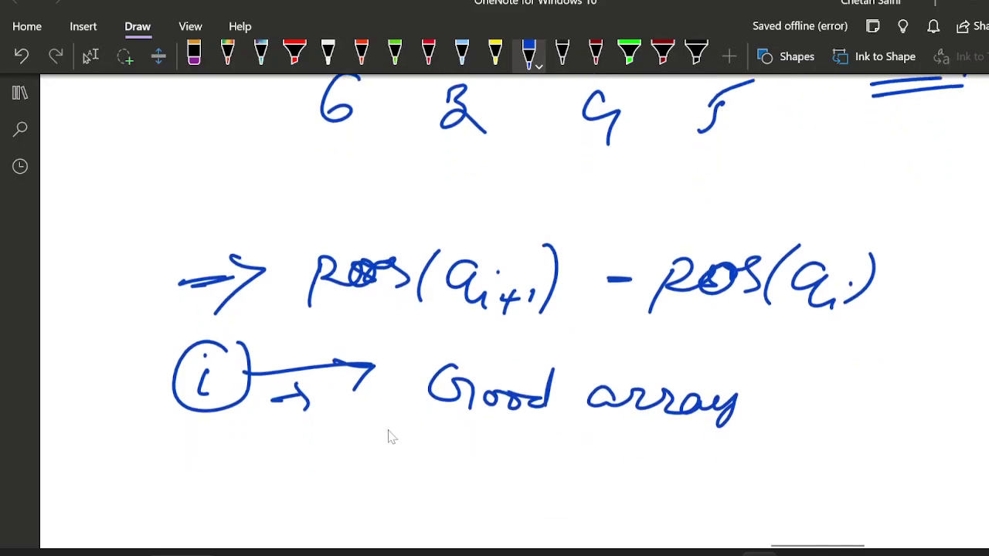
mouse_move(225, 150)
mouse_down()
mouse_move(300, 165)
mouse_move(263, 197)
mouse_up()
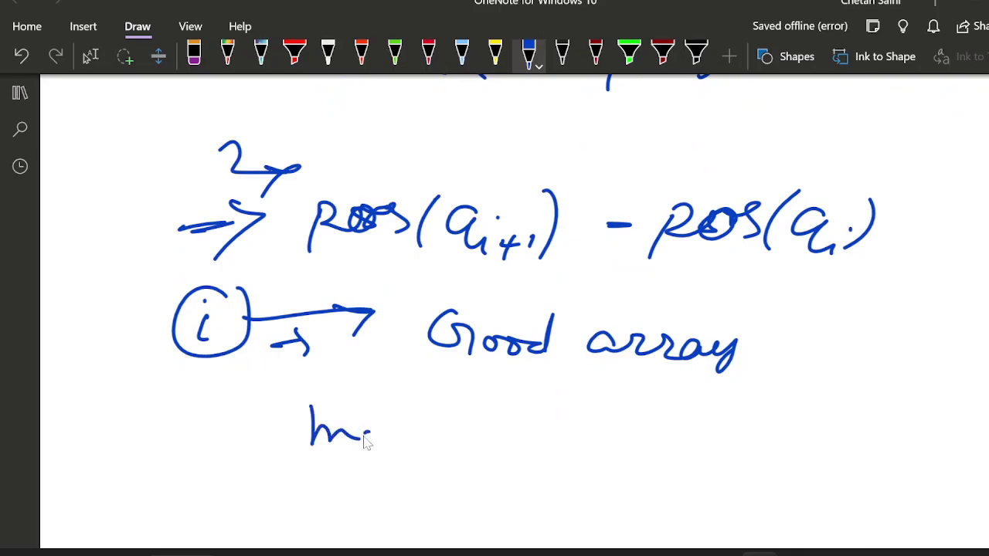
mouse_move(263, 414)
mouse_down()
mouse_move(460, 464)
mouse_move(493, 453)
mouse_up()
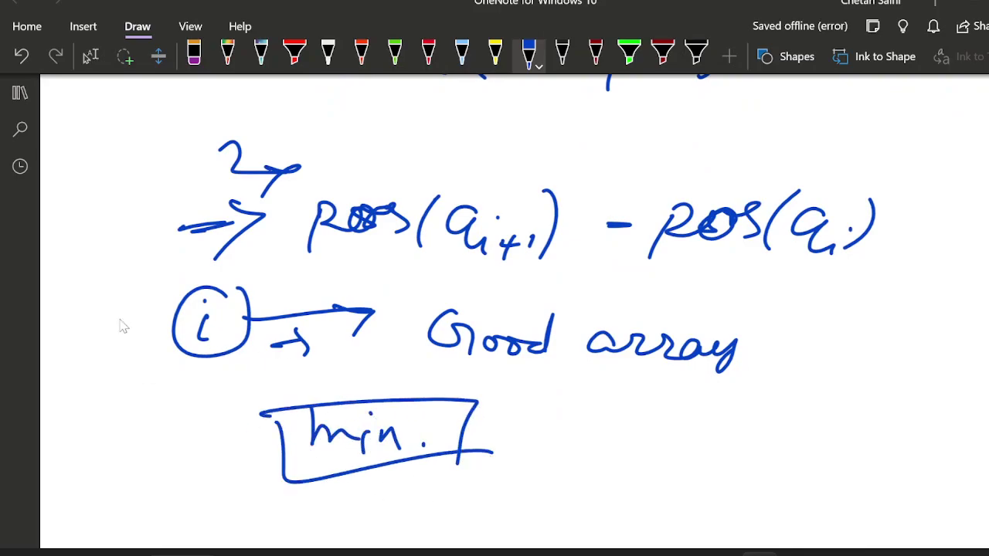
mouse_move(101, 252)
mouse_down()
mouse_move(163, 239)
mouse_move(147, 251)
mouse_up()
mouse_move(155, 193)
mouse_down()
mouse_move(153, 221)
mouse_move(158, 185)
mouse_up()
scroll(160, 294, down, 5)
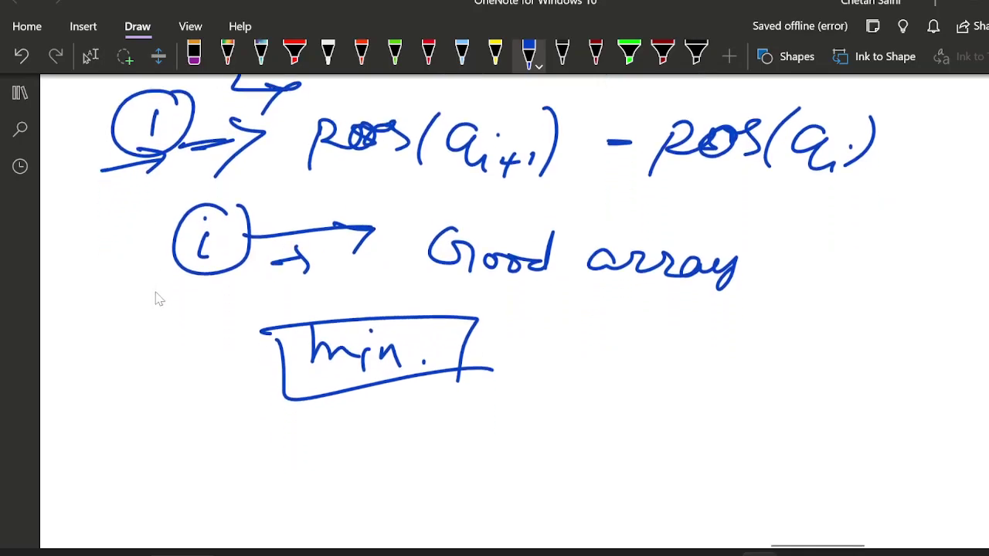
drag(156, 386, 173, 421)
mouse_move(189, 360)
mouse_down()
mouse_move(226, 407)
mouse_move(191, 360)
mouse_up()
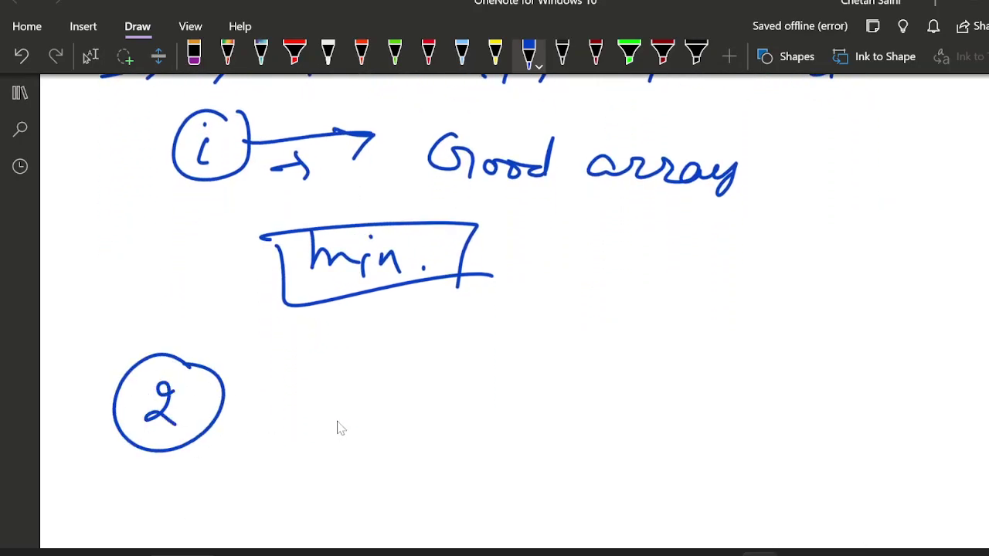
- Handwrite pos(a_{i+1}) > pos(a_i)+d beside the circled 2
scroll(371, 427, up, 10)
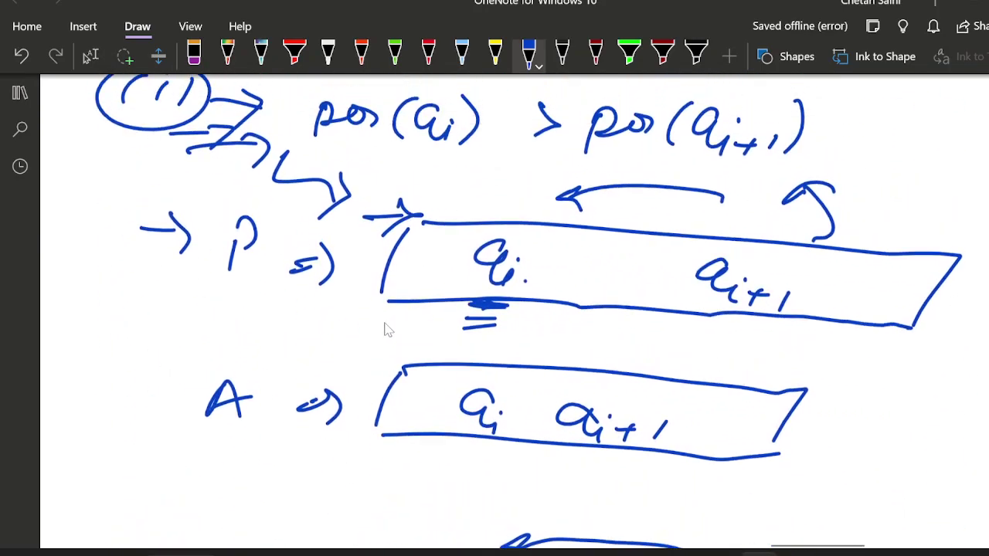
scroll(424, 275, up, 10)
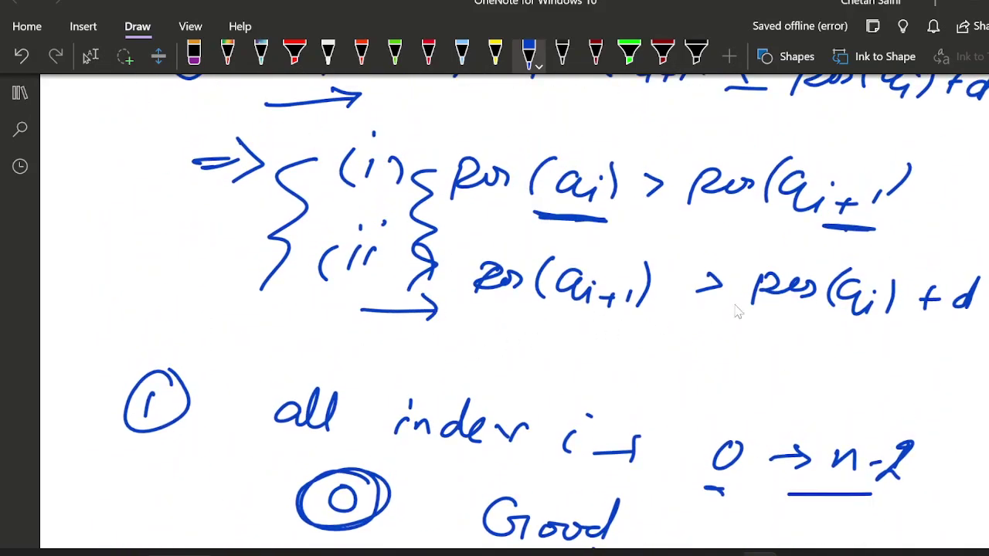
scroll(737, 311, down, 20)
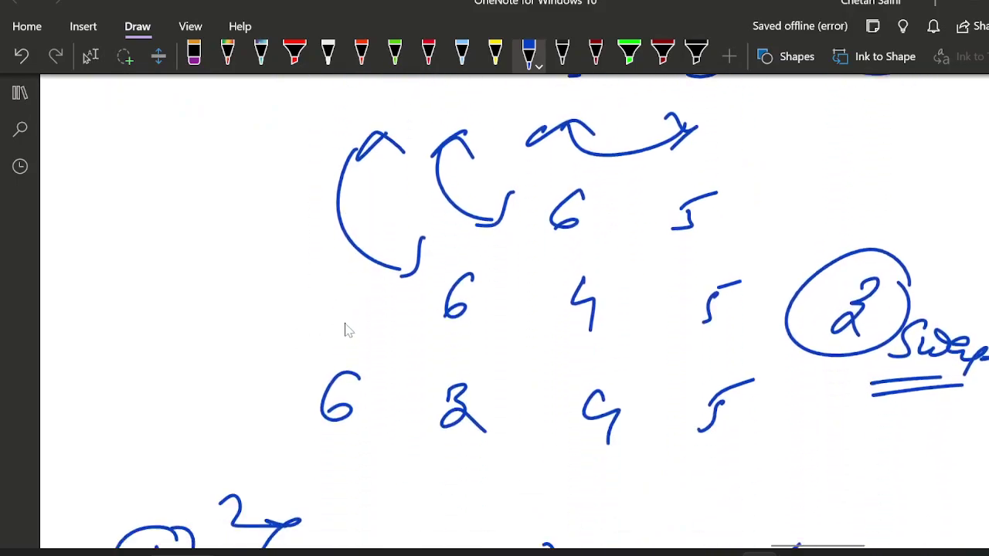
scroll(345, 330, down, 10)
mouse_move(301, 316)
mouse_down()
mouse_move(291, 378)
mouse_move(341, 330)
mouse_move(412, 307)
mouse_move(503, 376)
mouse_up()
drag(517, 305, 519, 372)
drag(607, 324, 591, 365)
mouse_move(671, 326)
mouse_down()
mouse_move(665, 377)
mouse_move(747, 328)
mouse_move(763, 349)
mouse_up()
drag(781, 315, 773, 369)
drag(821, 340, 841, 369)
drag(872, 322, 865, 382)
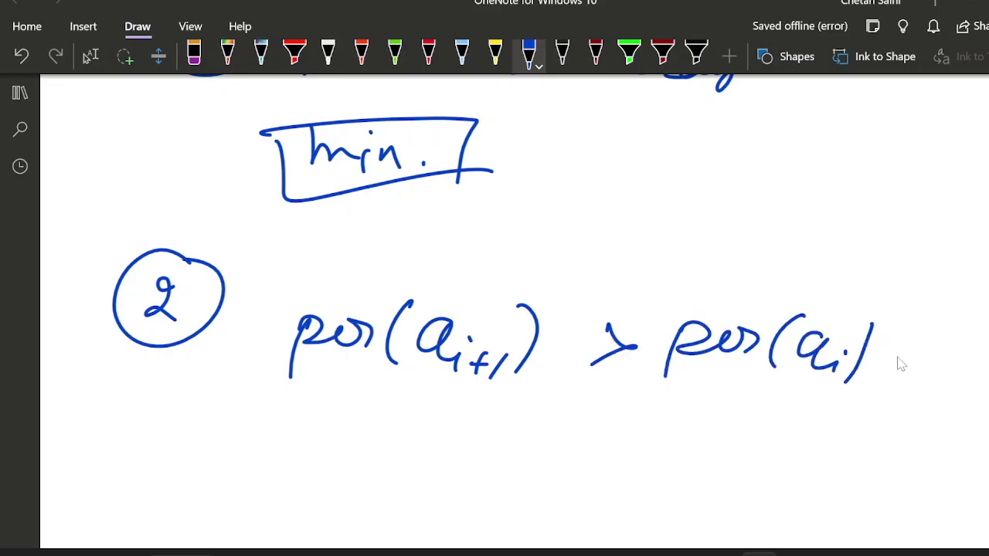
drag(901, 343, 894, 366)
drag(941, 358, 921, 375)
drag(964, 332, 939, 377)
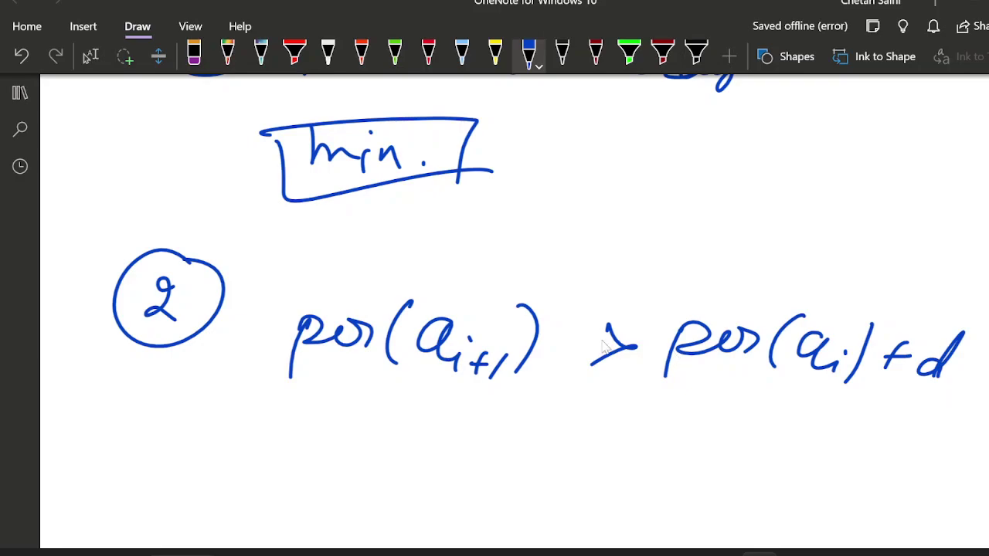
- Arrow from (ii) to pos(a_i), underline > pos(a_{i+1}) in condition (i), and start a new pos below
scroll(604, 347, up, 15)
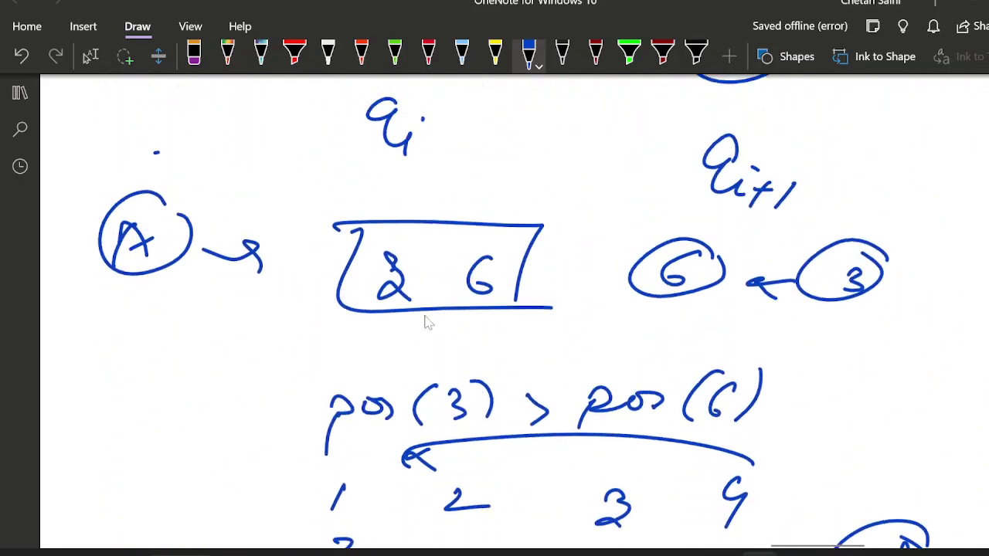
scroll(427, 322, up, 12)
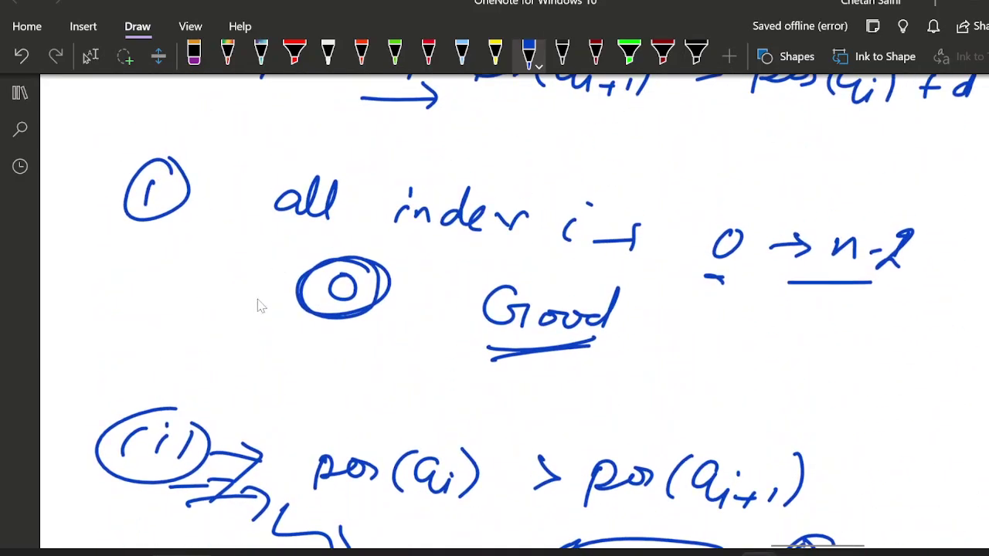
scroll(255, 280, up, 5)
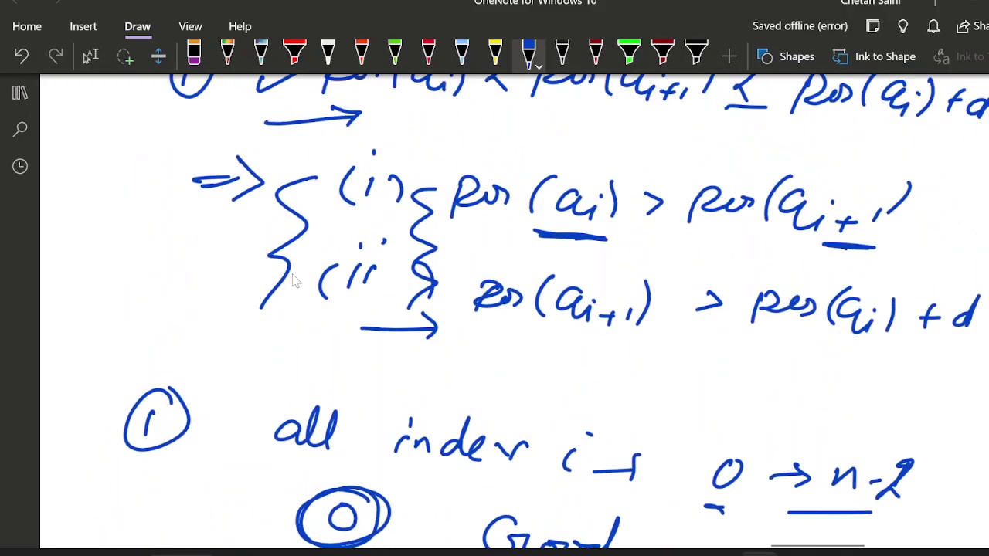
mouse_move(384, 233)
mouse_down()
mouse_move(469, 229)
mouse_move(460, 242)
mouse_up()
drag(624, 236, 813, 244)
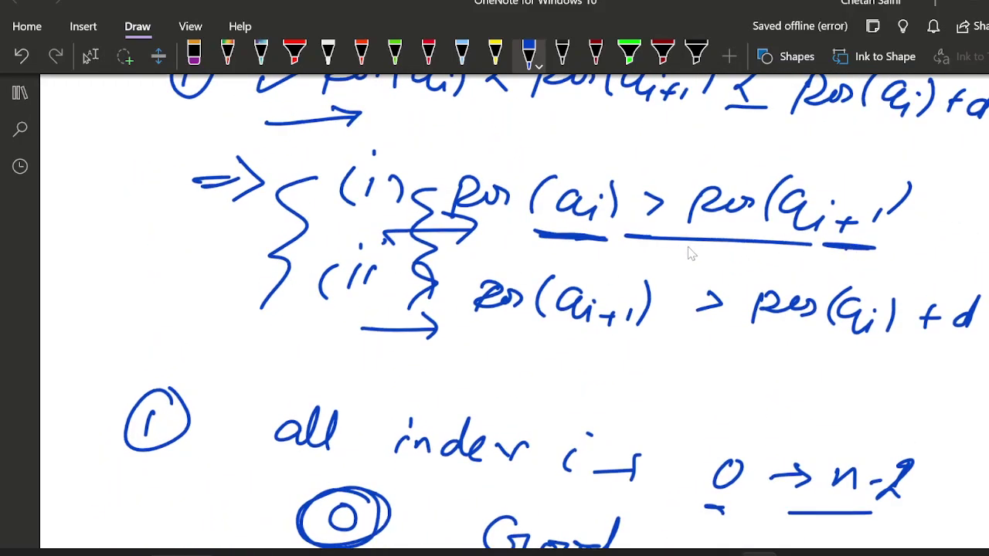
scroll(607, 258, down, 20)
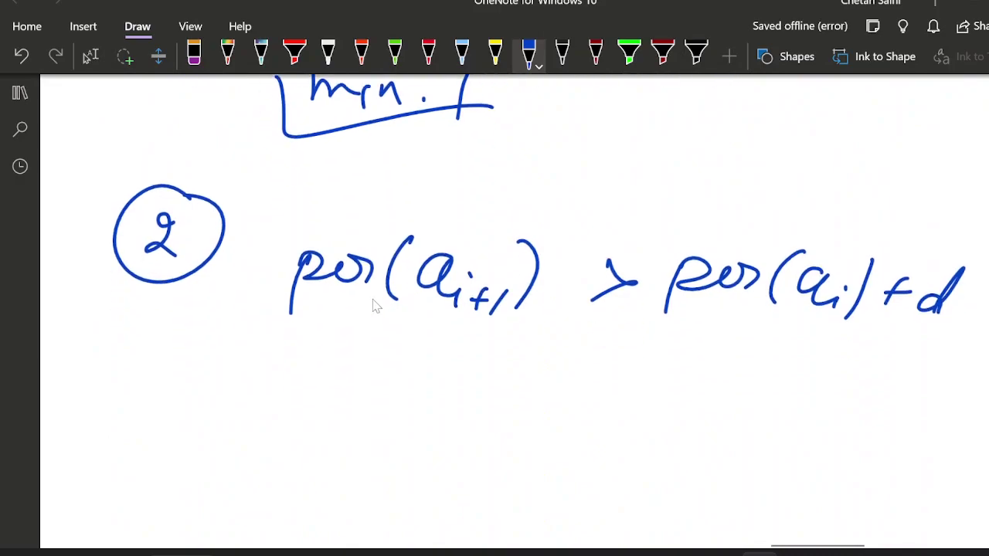
scroll(370, 313, down, 3)
mouse_move(370, 309)
mouse_down()
mouse_move(398, 332)
mouse_move(441, 313)
mouse_move(446, 339)
mouse_up()
- Write pos(a_i) > pos(a_{i+1}) on the new line under case 2
scroll(473, 333, down, 1)
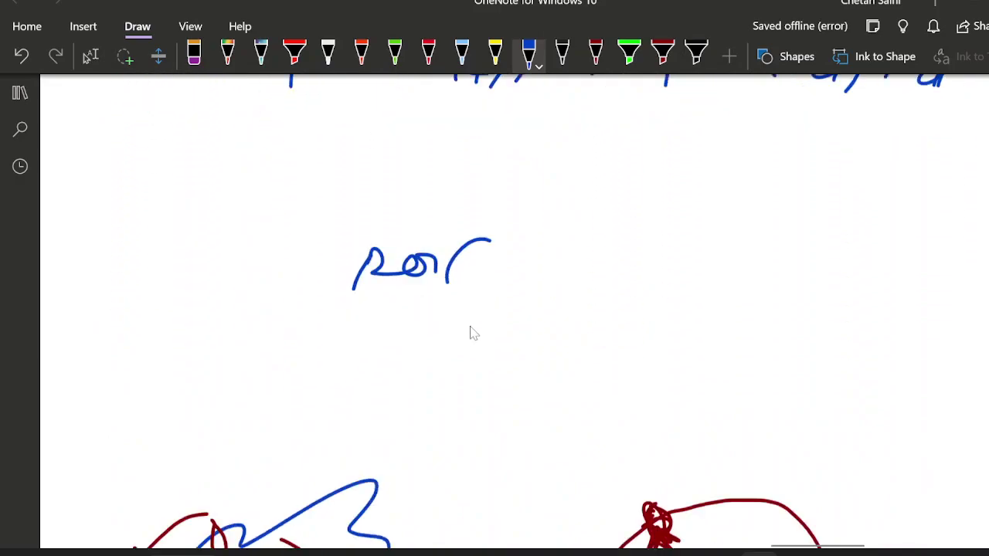
scroll(471, 333, down, 3)
scroll(479, 328, up, 5)
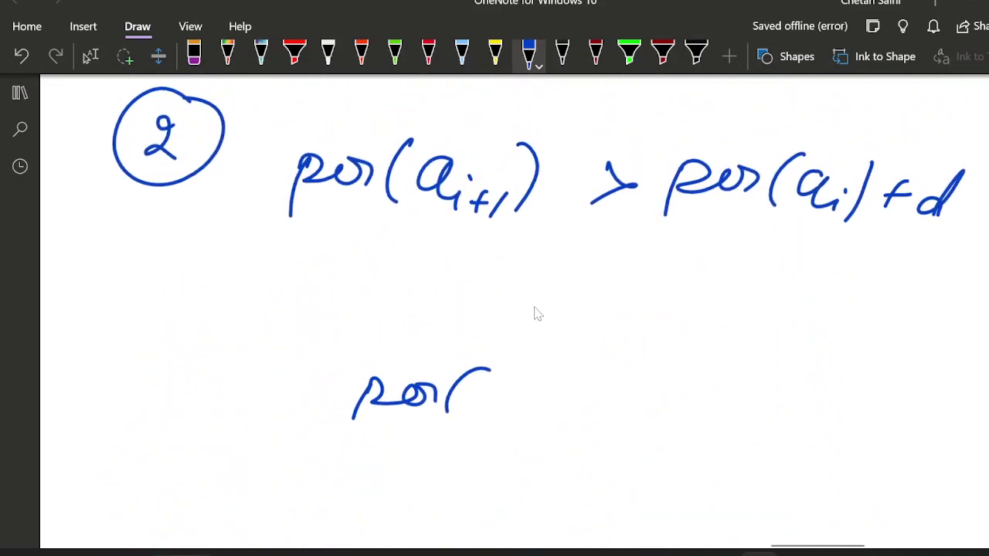
scroll(534, 313, right, 3)
mouse_move(441, 360)
mouse_down()
mouse_move(443, 391)
mouse_move(460, 394)
mouse_up()
click(466, 368)
drag(483, 350, 486, 390)
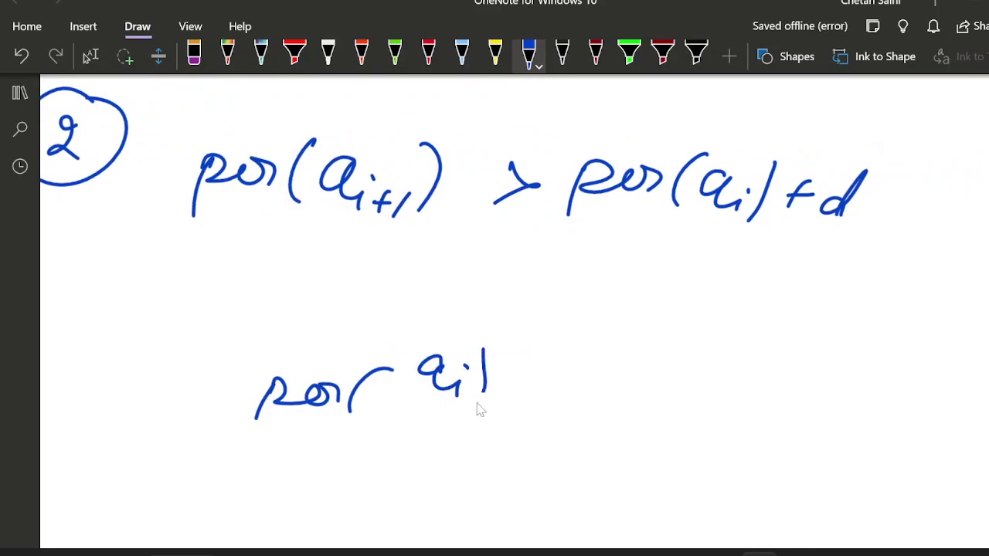
mouse_move(609, 407)
mouse_down()
mouse_move(635, 380)
mouse_move(691, 372)
mouse_move(704, 396)
mouse_up()
mouse_move(738, 365)
mouse_down()
mouse_move(757, 400)
mouse_move(812, 385)
mouse_up()
drag(818, 353, 800, 403)
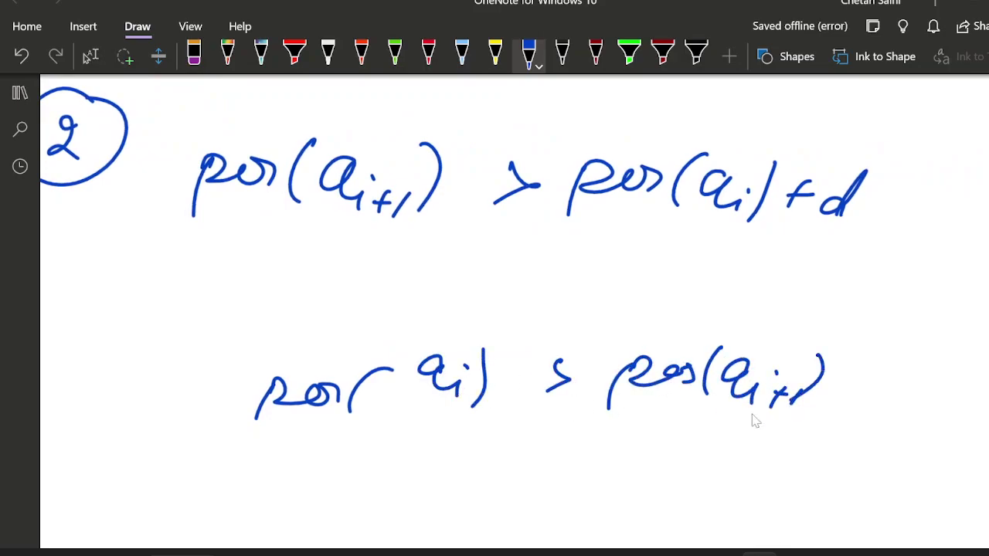
- Draw hooked arrows linking the lower line up to case two's pos
mouse_move(131, 355)
mouse_down()
mouse_move(194, 403)
mouse_move(207, 394)
mouse_up()
drag(174, 377, 176, 436)
drag(91, 303, 192, 216)
mouse_move(146, 207)
mouse_down()
mouse_move(192, 216)
mouse_move(163, 246)
mouse_up()
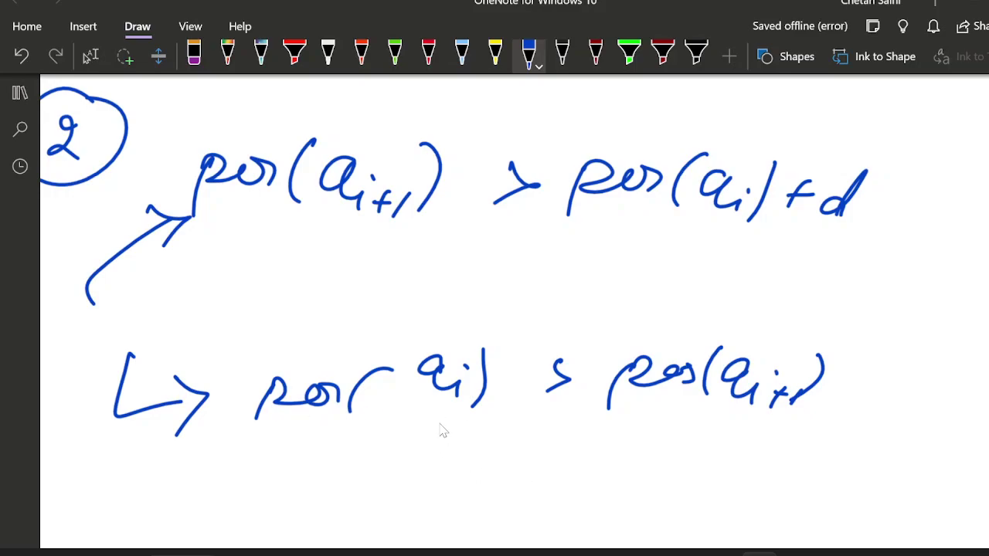
- Add a hooked arrow to a circled 0 result with a rightward arrow, then start a parallelogram box
mouse_move(439, 421)
mouse_down()
mouse_move(474, 467)
mouse_move(500, 463)
mouse_up()
mouse_move(567, 454)
mouse_down()
mouse_move(536, 468)
mouse_move(564, 457)
mouse_up()
drag(491, 432, 584, 442)
drag(610, 479, 635, 476)
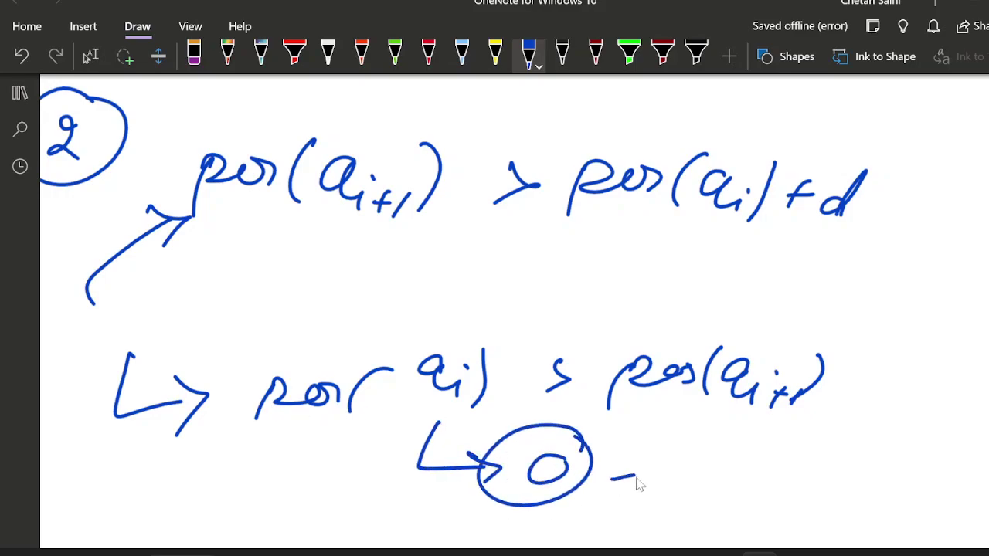
drag(584, 496, 653, 470)
drag(627, 462, 620, 486)
scroll(603, 479, right, 5)
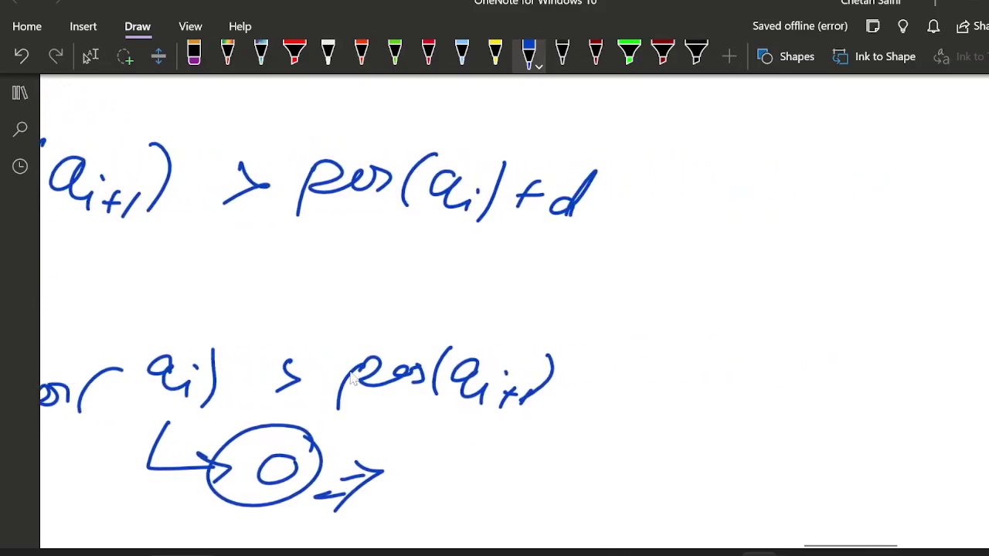
scroll(313, 398, right, 2)
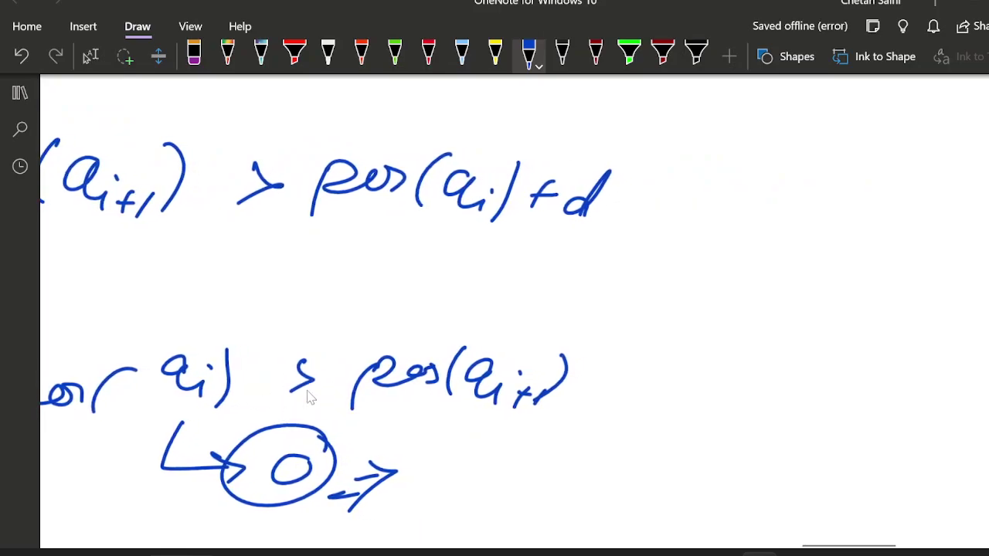
mouse_move(573, 295)
mouse_down()
mouse_move(620, 223)
mouse_move(967, 298)
mouse_up()
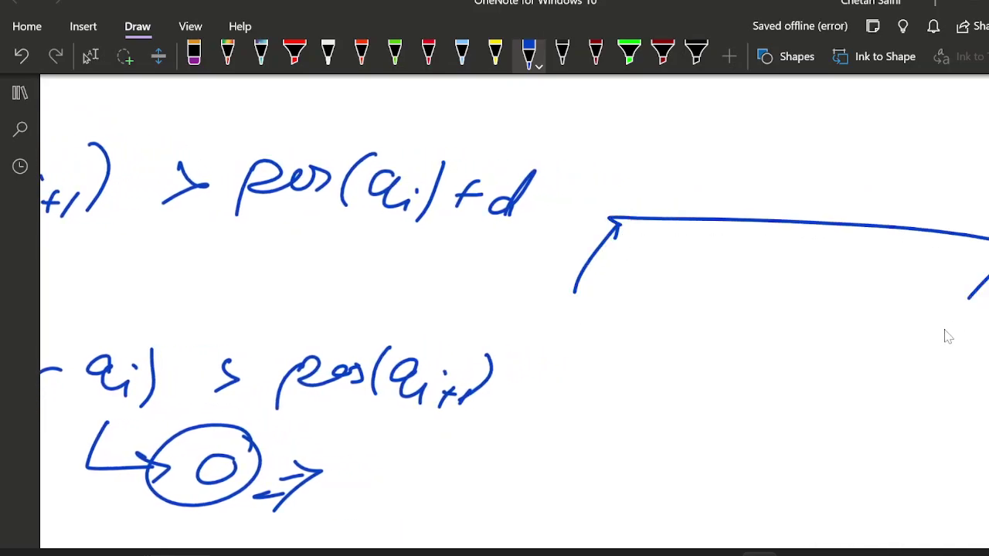
- Finish the position box with a_i and a_i+1 labels, and cross out the arrow after the circled 0
drag(551, 298, 958, 318)
drag(453, 263, 504, 246)
scroll(351, 330, left, 1)
drag(139, 403, 196, 401)
drag(318, 417, 398, 417)
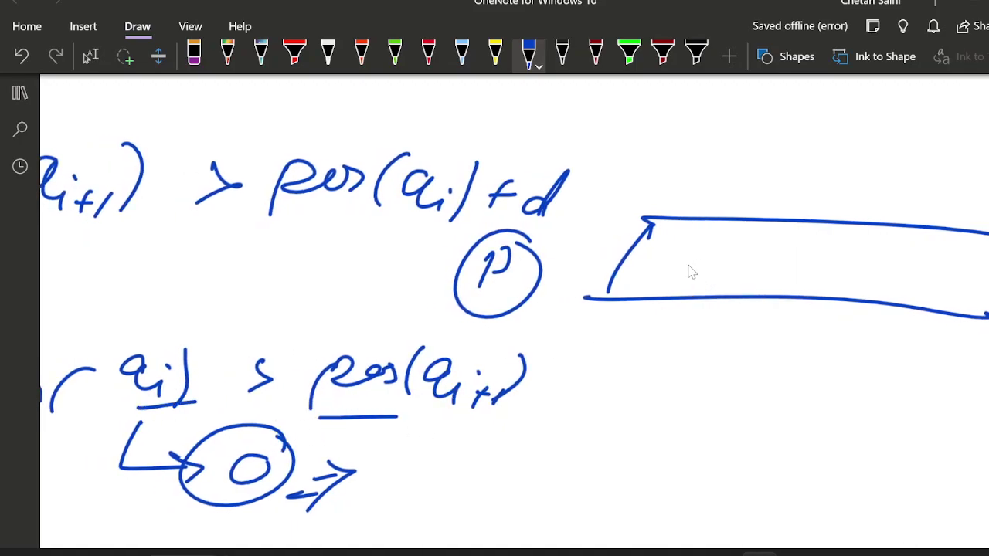
drag(724, 242, 718, 268)
drag(908, 261, 899, 292)
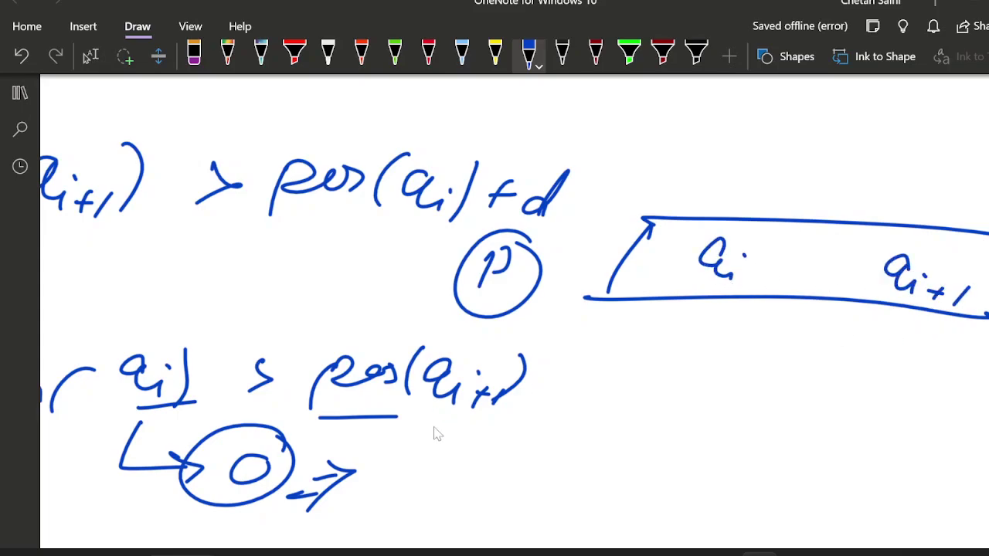
drag(432, 448, 466, 434)
drag(388, 455, 416, 441)
mouse_move(395, 483)
mouse_down()
mouse_move(480, 470)
mouse_move(485, 477)
mouse_up()
drag(390, 504, 485, 487)
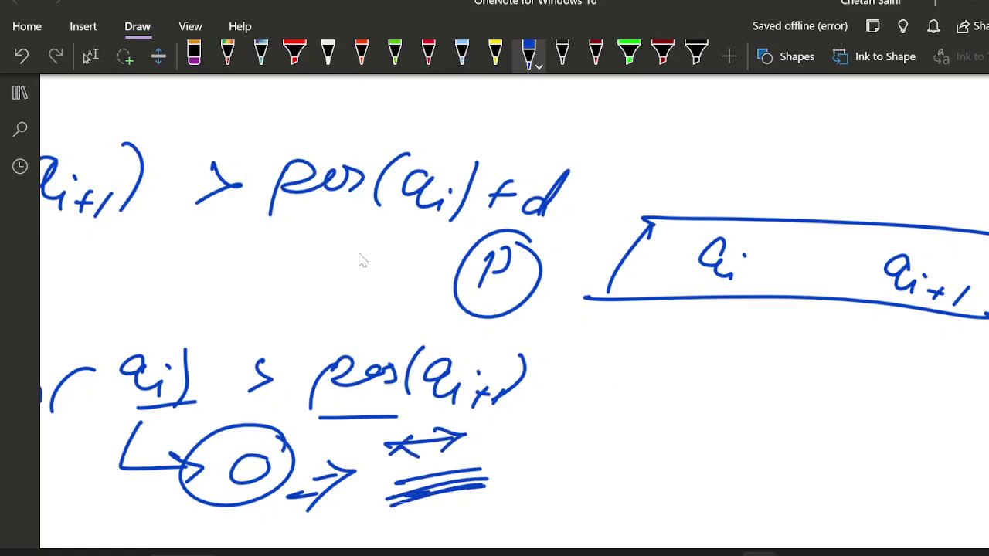
- Underline pos(a_i)+d and pos(a_i+1) several times in case two
scroll(250, 221, left, 4)
drag(143, 251, 264, 260)
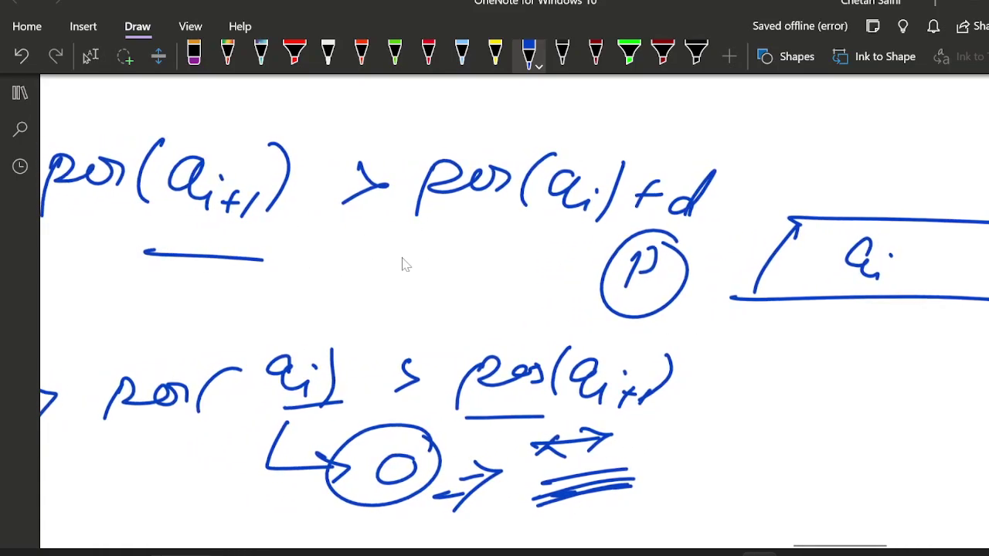
drag(394, 260, 508, 258)
drag(393, 268, 477, 270)
drag(168, 245, 285, 243)
drag(153, 265, 243, 266)
drag(427, 271, 479, 269)
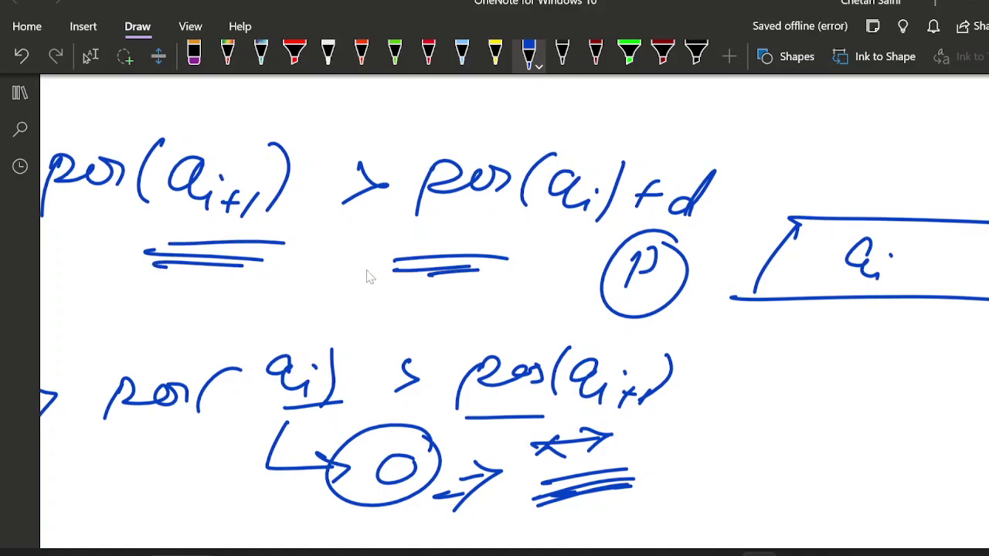
scroll(369, 277, right, 6)
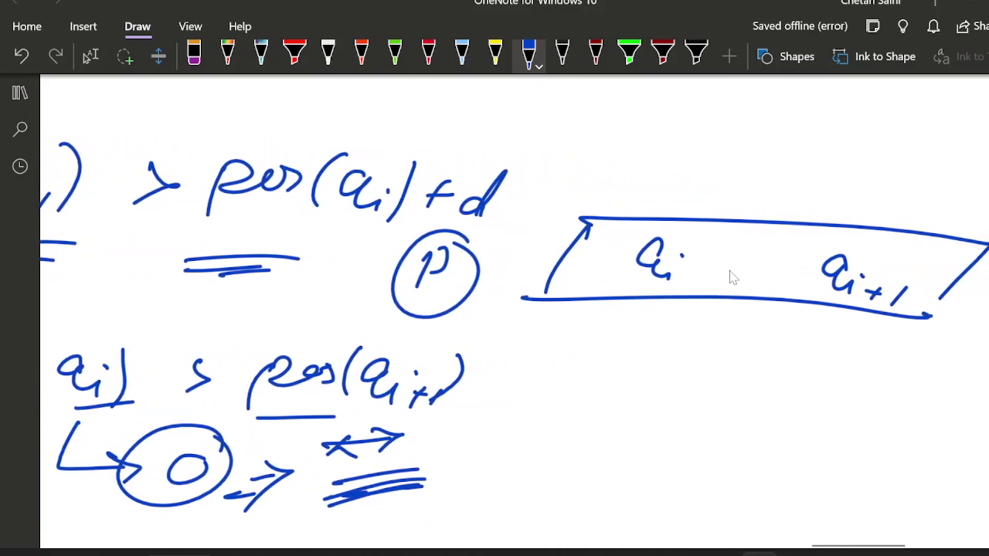
scroll(664, 172, left, 1)
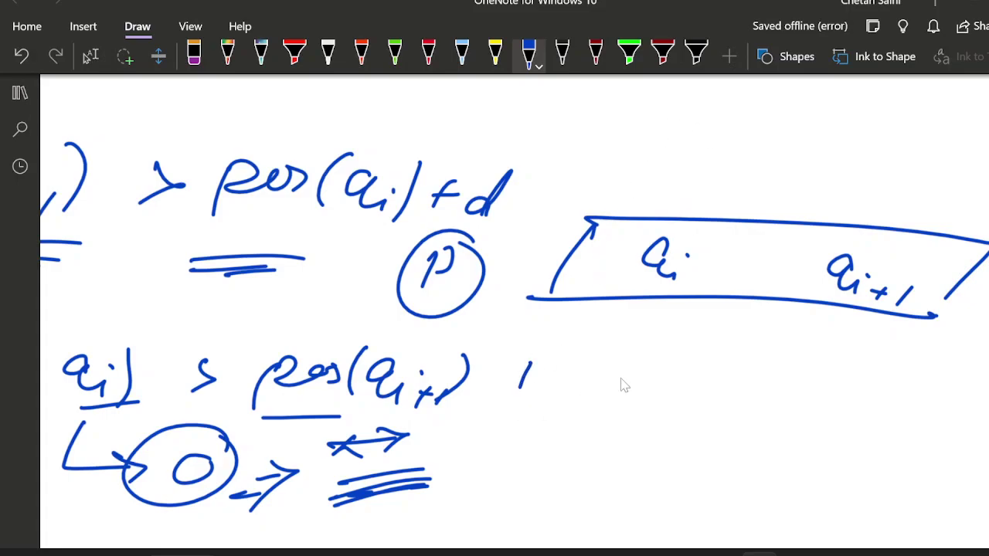
- Write positions 2, 3, 4, circle the 5, and arrow from the box down to the 2
drag(597, 376, 612, 400)
drag(703, 374, 689, 411)
drag(800, 381, 802, 421)
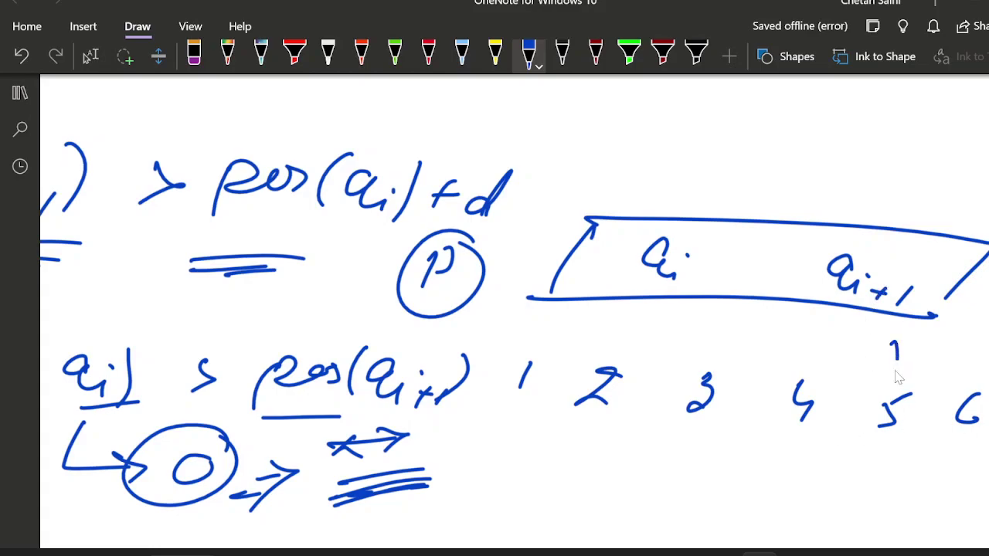
drag(918, 384, 924, 395)
mouse_move(633, 312)
mouse_down()
mouse_move(583, 349)
mouse_move(611, 344)
mouse_move(647, 386)
mouse_up()
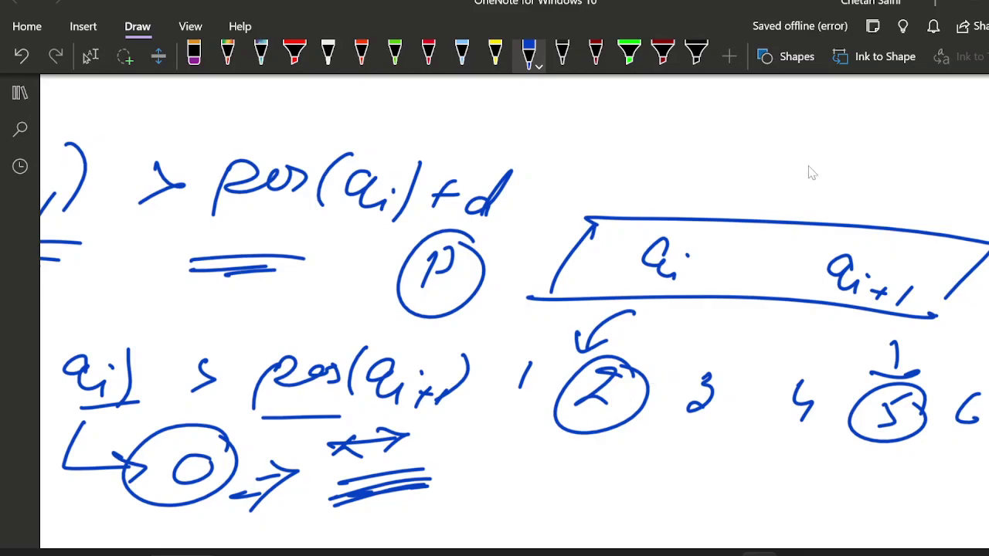
- Write and underline d = 2 above the a_i box, then write pos() = 2
drag(789, 175, 799, 199)
drag(860, 174, 896, 179)
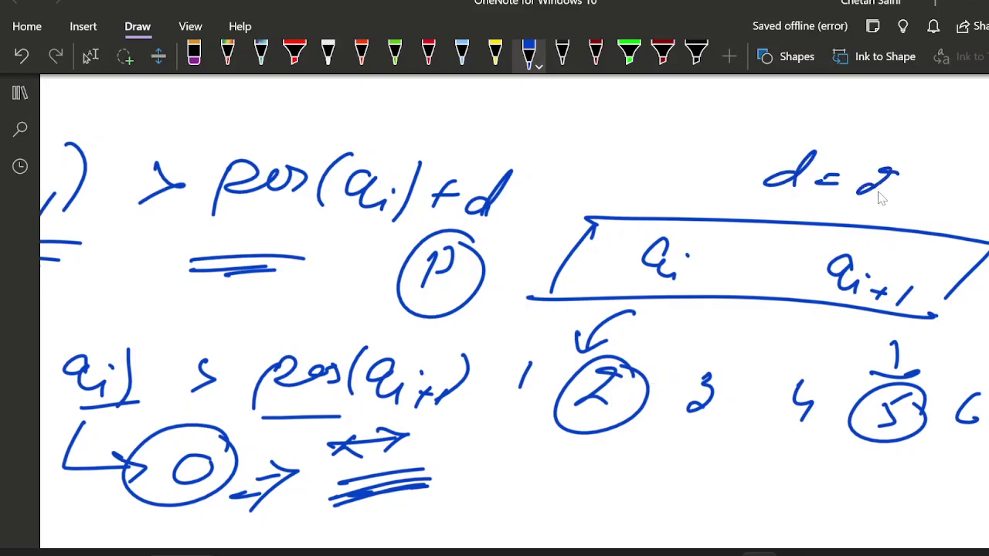
mouse_move(727, 200)
mouse_down()
mouse_move(876, 205)
mouse_move(877, 216)
mouse_up()
scroll(595, 455, down, 2)
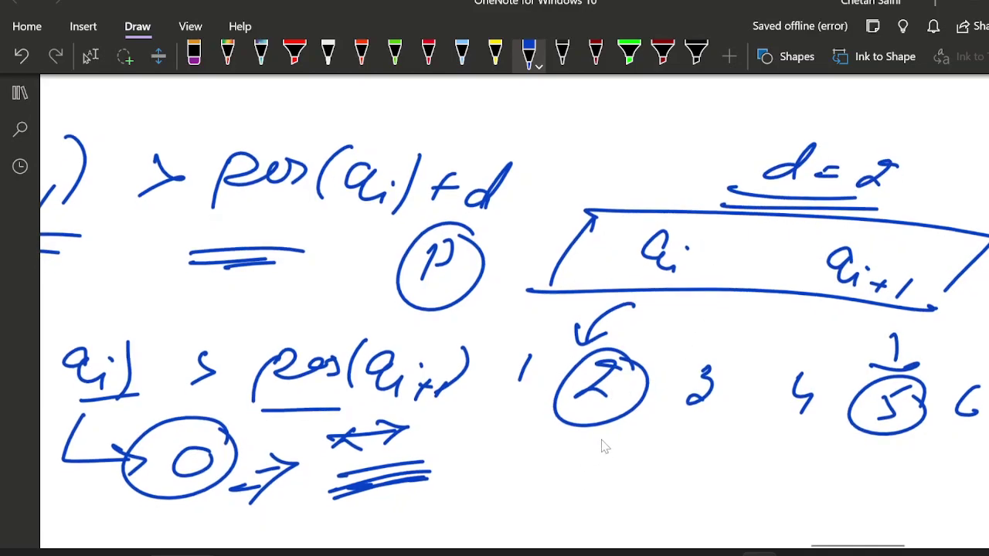
mouse_move(582, 409)
mouse_down()
mouse_move(585, 429)
mouse_move(596, 426)
mouse_up()
drag(516, 419, 513, 441)
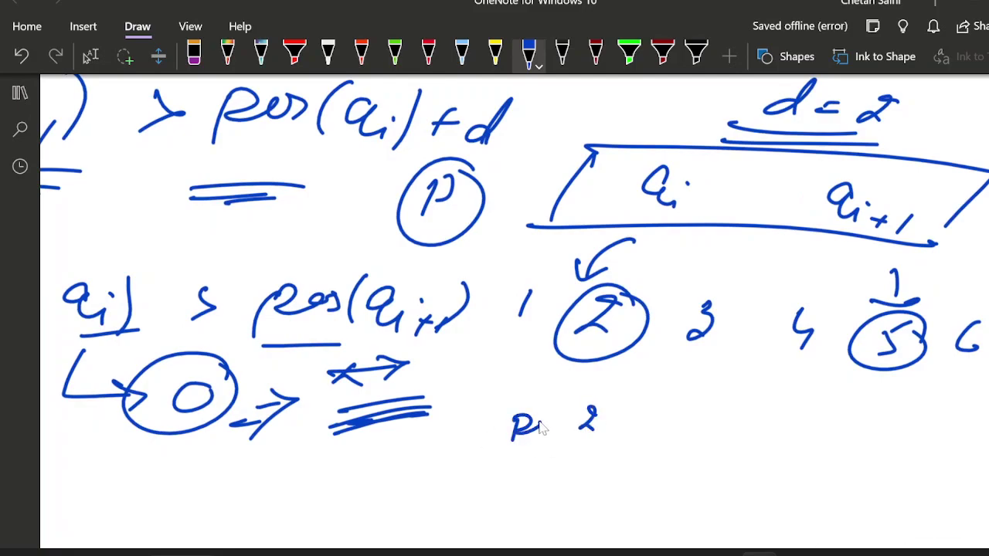
drag(671, 423, 683, 445)
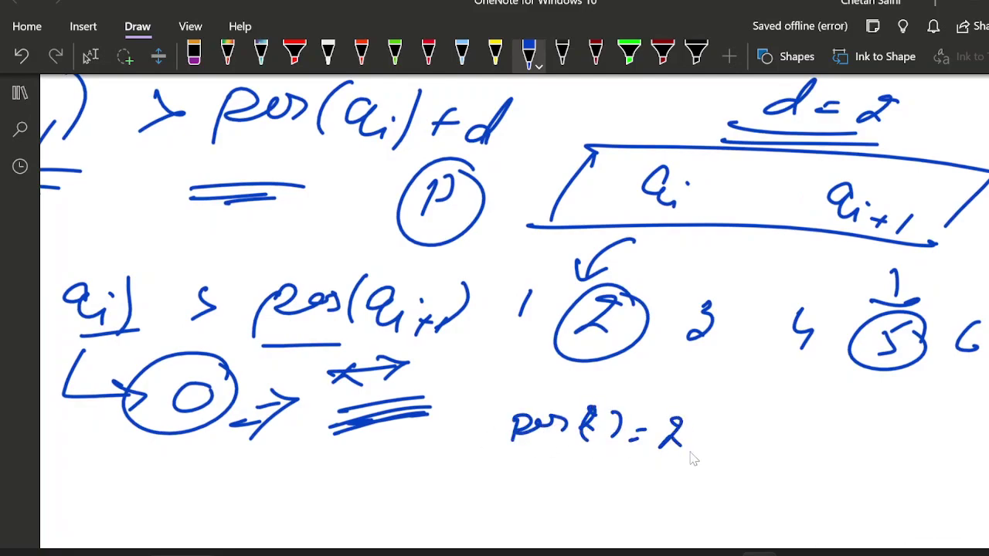
drag(872, 434, 907, 448)
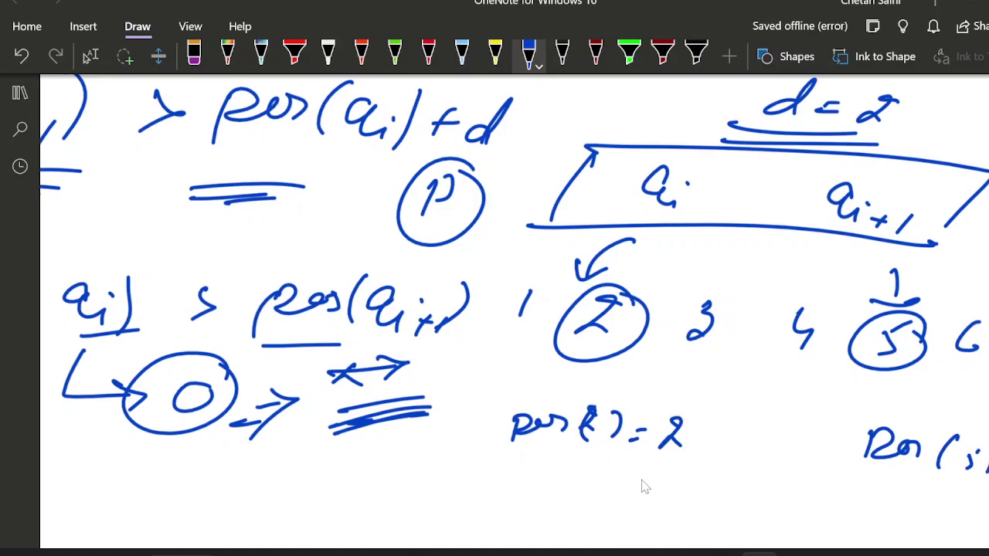
- Write and box 2 + 2 < 5, arrow to the circled 2, and circle the 3
drag(629, 472, 648, 491)
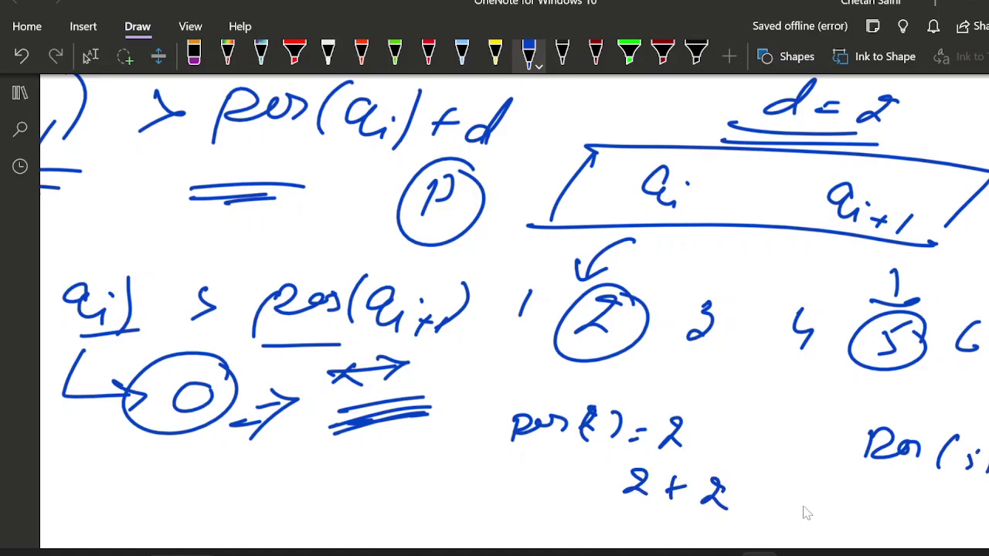
drag(780, 510, 817, 516)
mouse_move(579, 449)
mouse_down()
mouse_move(738, 462)
mouse_move(902, 524)
mouse_move(598, 507)
mouse_move(900, 524)
mouse_up()
mouse_move(493, 372)
mouse_down()
mouse_move(544, 363)
mouse_move(519, 382)
mouse_up()
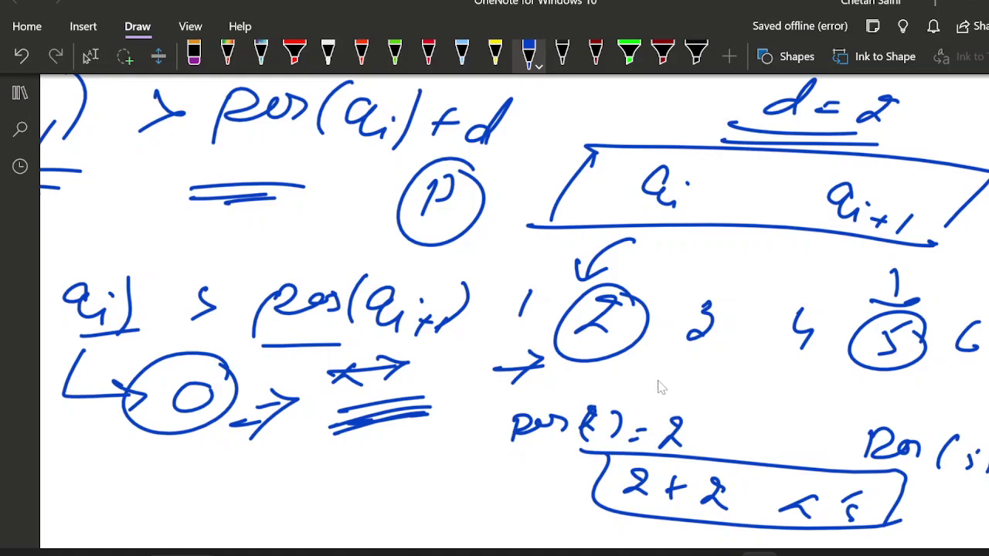
mouse_move(663, 371)
mouse_down()
mouse_move(661, 402)
mouse_move(653, 360)
mouse_move(726, 363)
mouse_up()
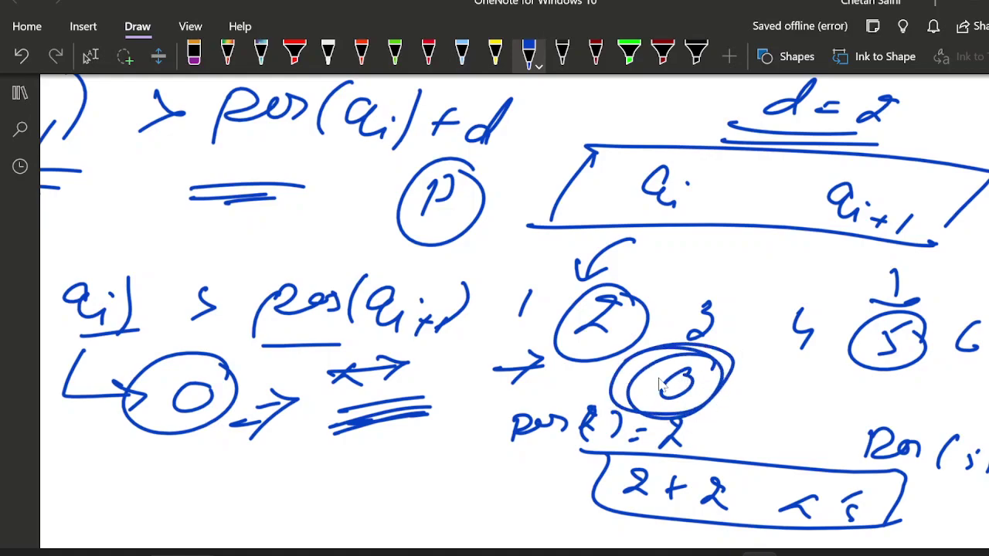
scroll(654, 392, down, 2)
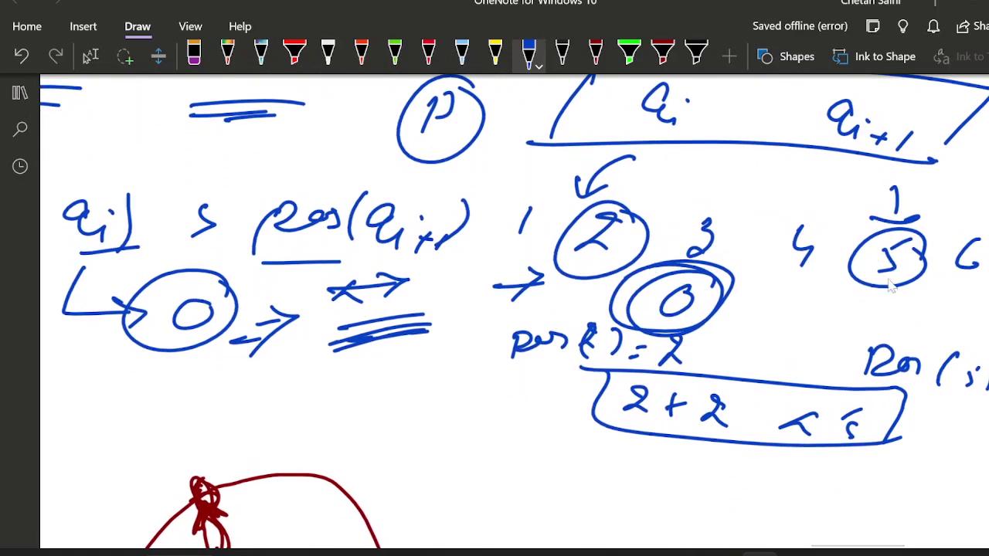
- Write the inequality pos(ai+1) − pos(ai) > d
scroll(875, 327, down, 3)
drag(881, 266, 987, 275)
drag(594, 429, 607, 394)
mouse_move(607, 395)
mouse_down()
mouse_move(642, 417)
mouse_move(726, 423)
mouse_move(751, 452)
mouse_up()
drag(701, 423, 724, 464)
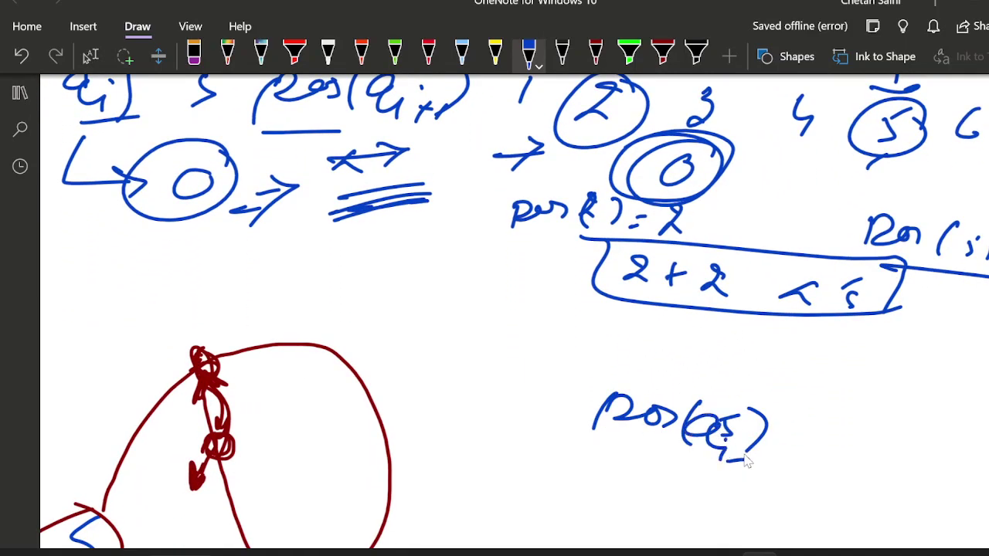
mouse_move(811, 437)
mouse_down()
mouse_move(923, 446)
mouse_move(931, 467)
mouse_up()
drag(967, 451, 979, 483)
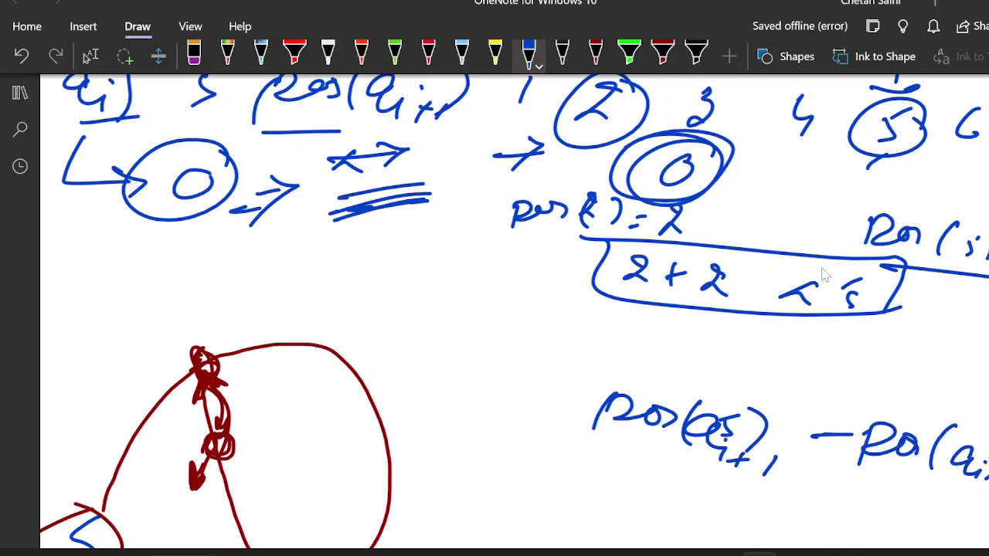
drag(823, 318, 820, 324)
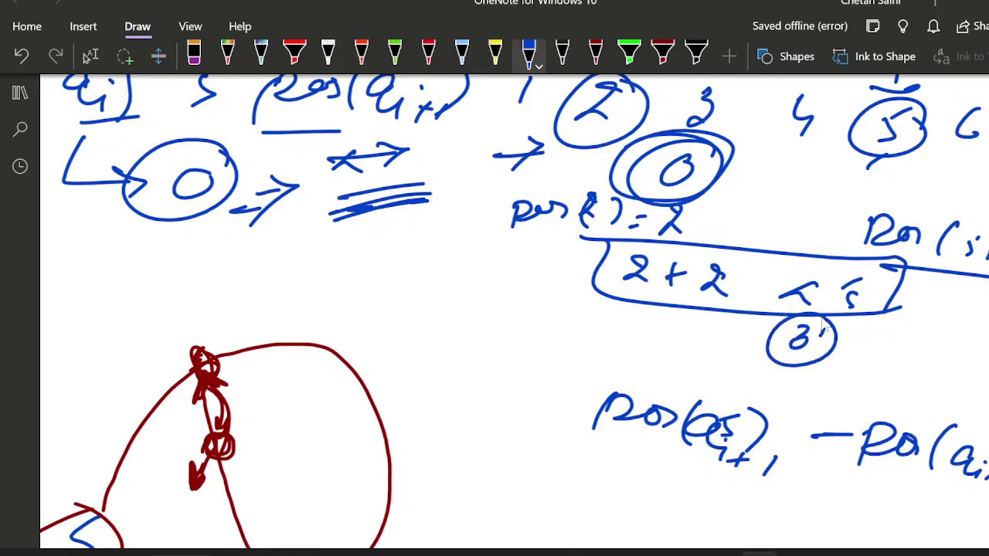
scroll(843, 397, right, 5)
scroll(750, 417, down, 1)
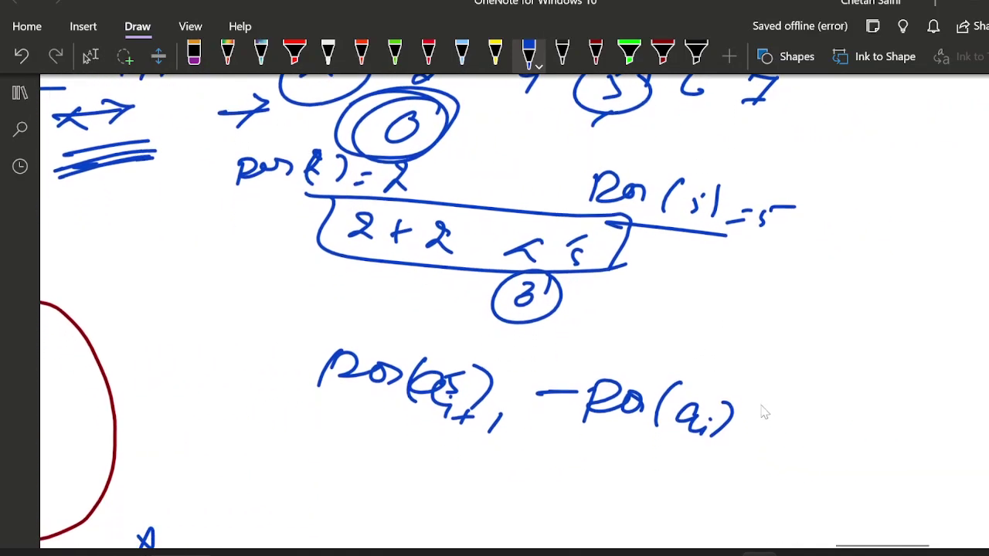
drag(775, 399, 775, 425)
drag(870, 415, 859, 426)
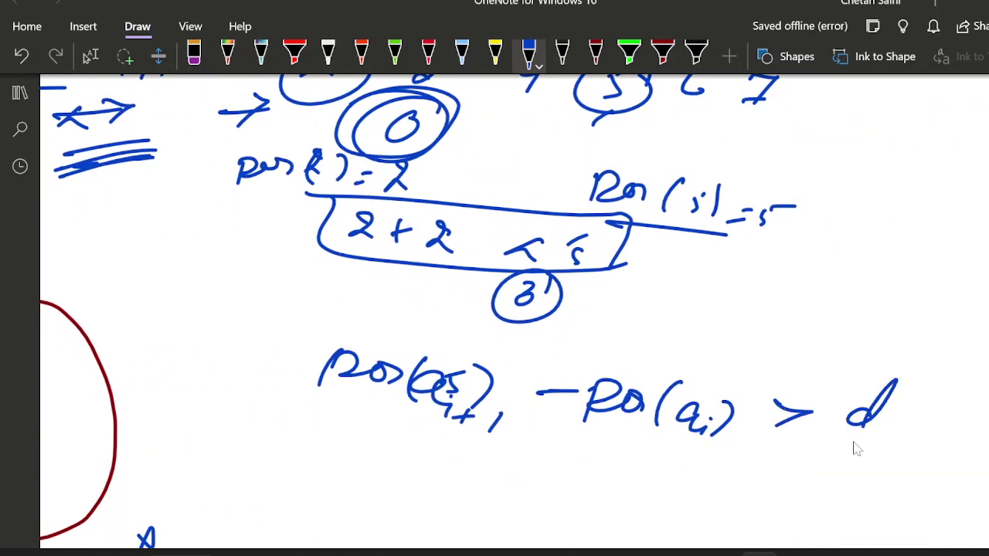
- Substitute the example values as 5 − 2 > d
scroll(432, 421, down, 1)
drag(450, 437, 444, 477)
drag(452, 431, 499, 428)
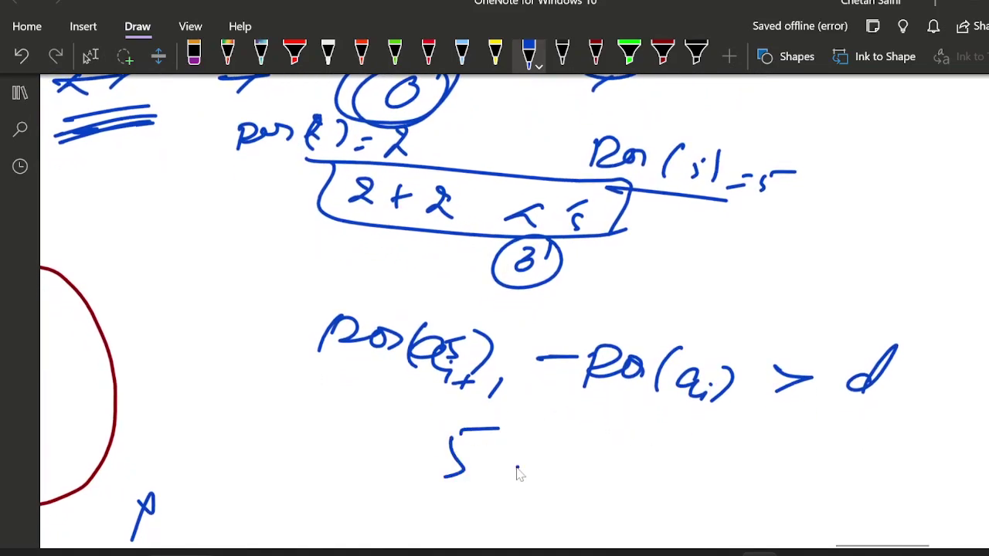
drag(510, 465, 530, 465)
drag(590, 445, 621, 472)
drag(691, 454, 692, 472)
mouse_move(763, 459)
mouse_down()
mouse_move(767, 471)
mouse_move(781, 431)
mouse_up()
- Write 3 > 2, box it, and add a check mark
scroll(561, 490, down, 1)
scroll(561, 490, down, 1)
drag(566, 466, 572, 496)
drag(646, 474, 647, 496)
mouse_move(701, 481)
mouse_down()
mouse_move(731, 492)
mouse_move(740, 485)
mouse_up()
mouse_move(542, 442)
mouse_down()
mouse_move(786, 461)
mouse_move(763, 499)
mouse_up()
mouse_move(544, 444)
mouse_down()
mouse_move(623, 511)
mouse_move(794, 506)
mouse_up()
mouse_move(825, 491)
mouse_down()
mouse_move(832, 505)
mouse_move(892, 476)
mouse_up()
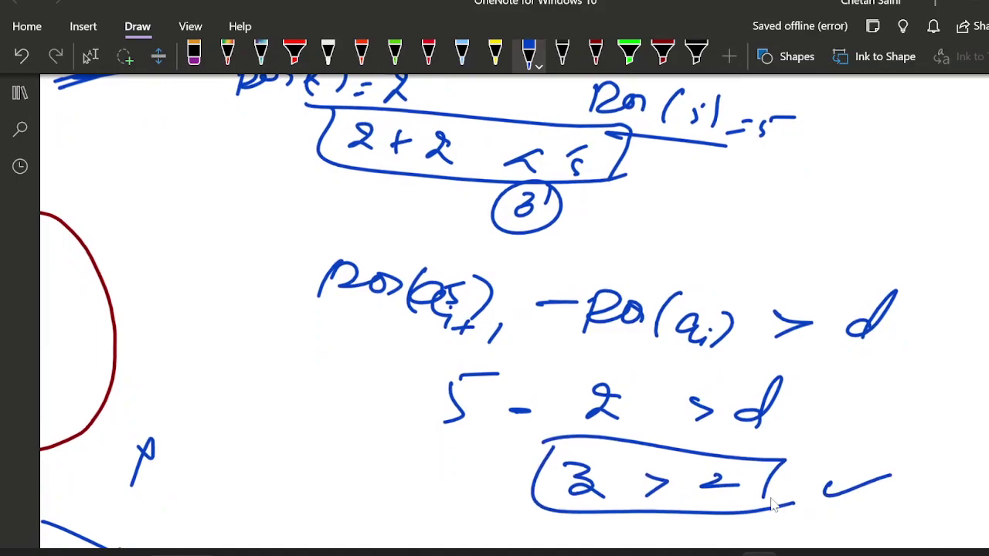
scroll(533, 440, down, 3)
scroll(533, 440, down, 3)
- Draw a circled i case label followed by an arrow
drag(416, 434, 409, 465)
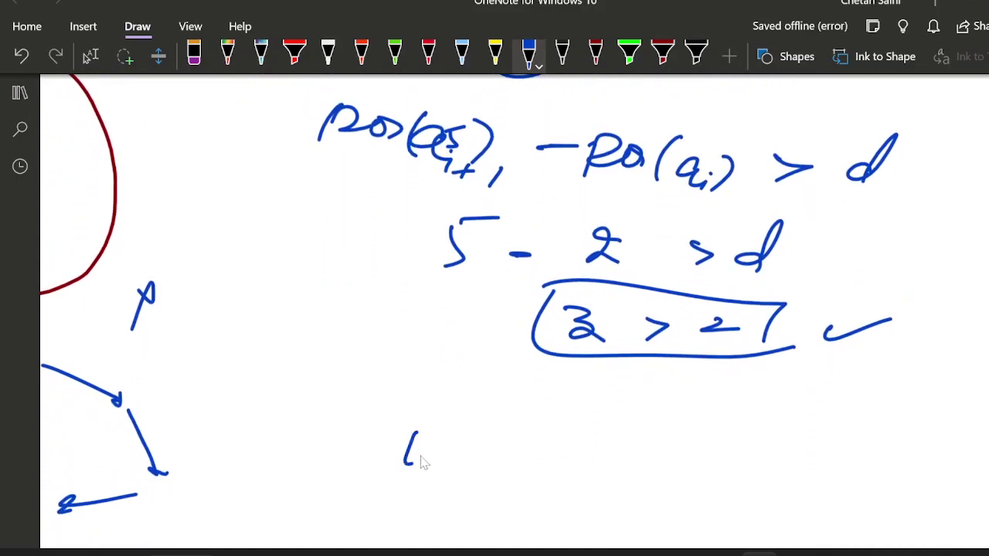
click(418, 421)
mouse_move(436, 416)
mouse_down()
mouse_move(369, 456)
mouse_move(457, 411)
mouse_up()
mouse_move(491, 462)
mouse_down()
mouse_move(553, 457)
mouse_move(538, 477)
mouse_up()
mouse_move(655, 446)
mouse_down()
mouse_move(651, 482)
mouse_move(668, 463)
mouse_up()
- Write pos(ai+1) − pos(ai) > after the arrow
drag(697, 451, 715, 468)
mouse_move(764, 436)
mouse_down()
mouse_move(738, 462)
mouse_move(742, 479)
mouse_up()
drag(788, 457, 784, 479)
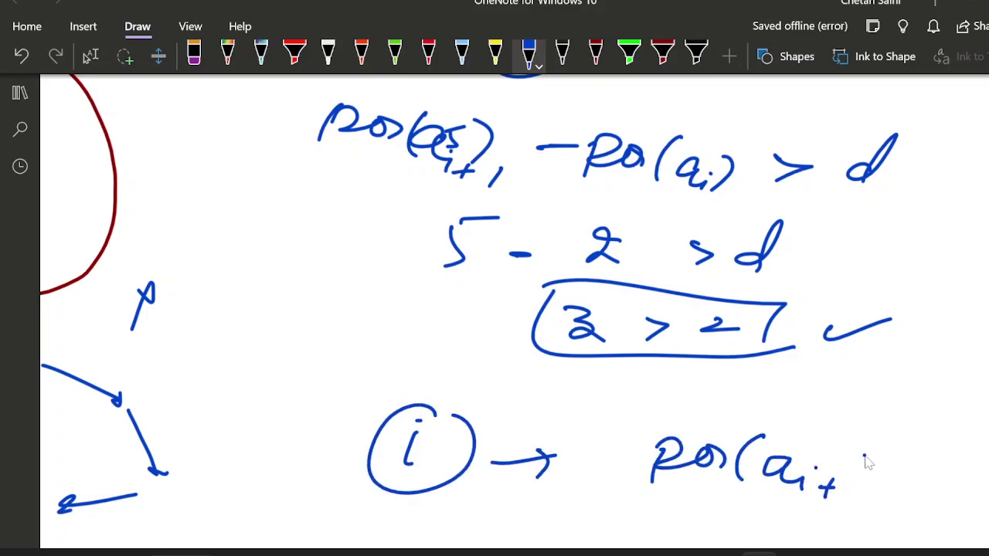
drag(920, 460, 912, 496)
drag(927, 462, 971, 483)
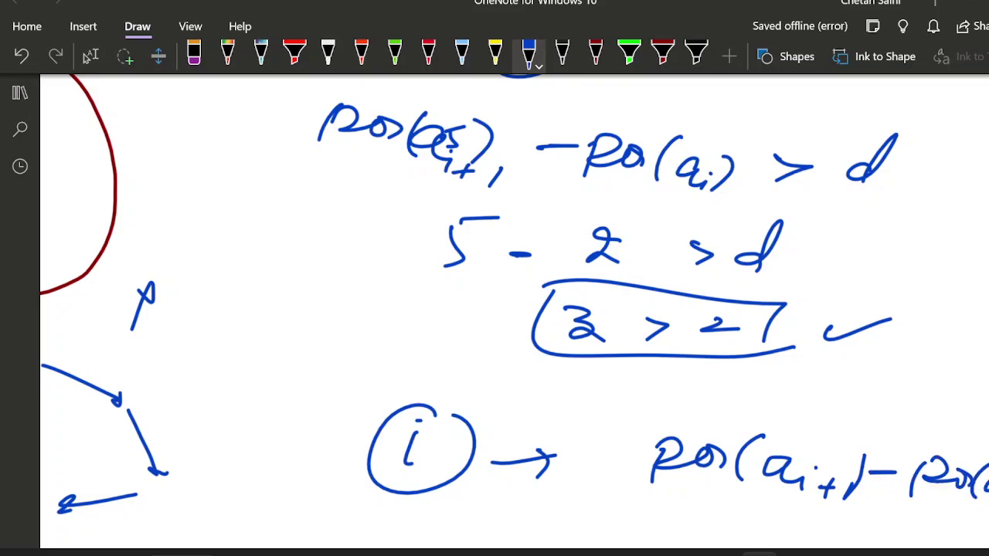
scroll(976, 510, down, 3)
scroll(977, 510, right, 2)
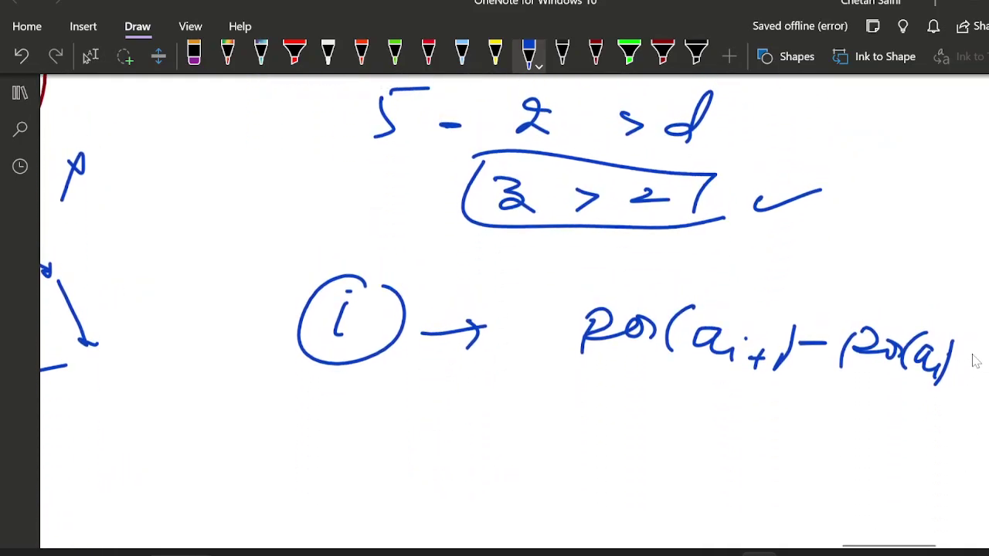
drag(975, 353, 966, 379)
scroll(896, 388, up, 3)
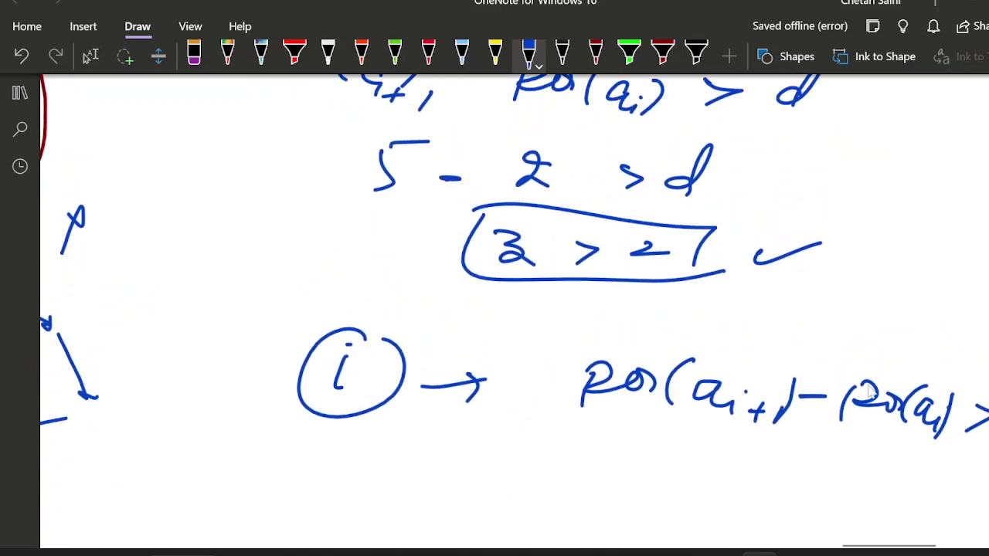
scroll(646, 358, down, 5)
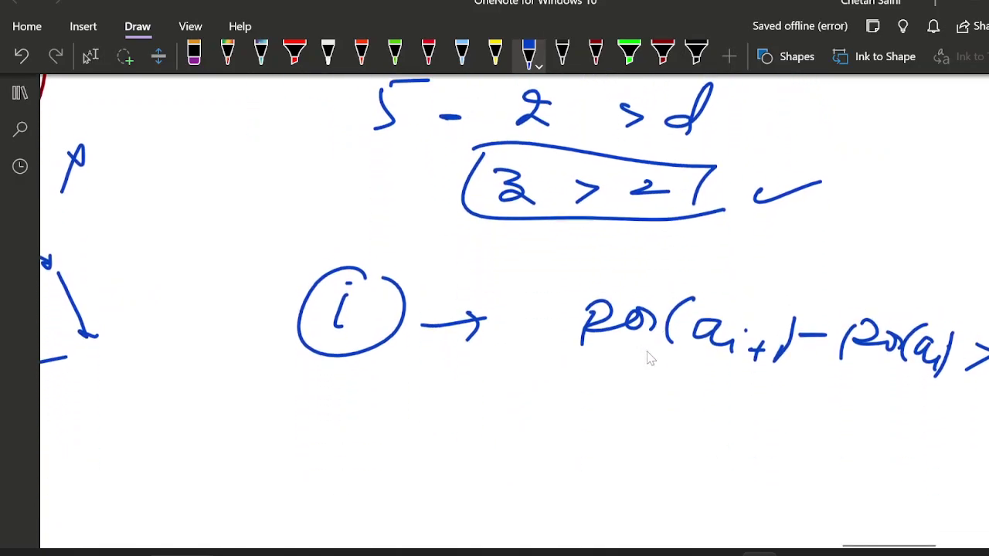
scroll(624, 348, right, 2)
scroll(623, 348, right, 2)
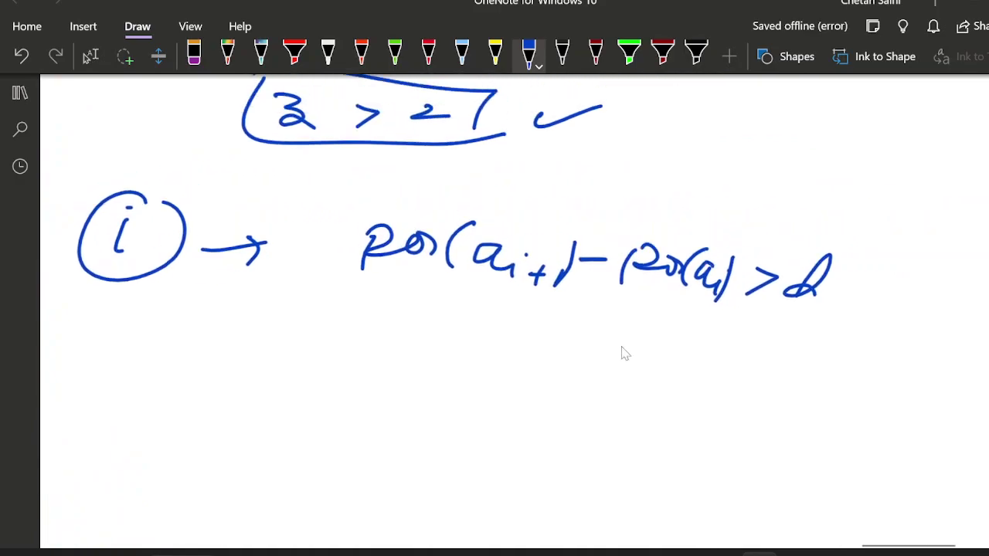
scroll(622, 349, up, 10)
scroll(613, 349, left, 2)
- Annotate the sequence: circle the 3, arrow to 5, add circled 2 and 5, cross out the first 2
scroll(345, 242, up, 4)
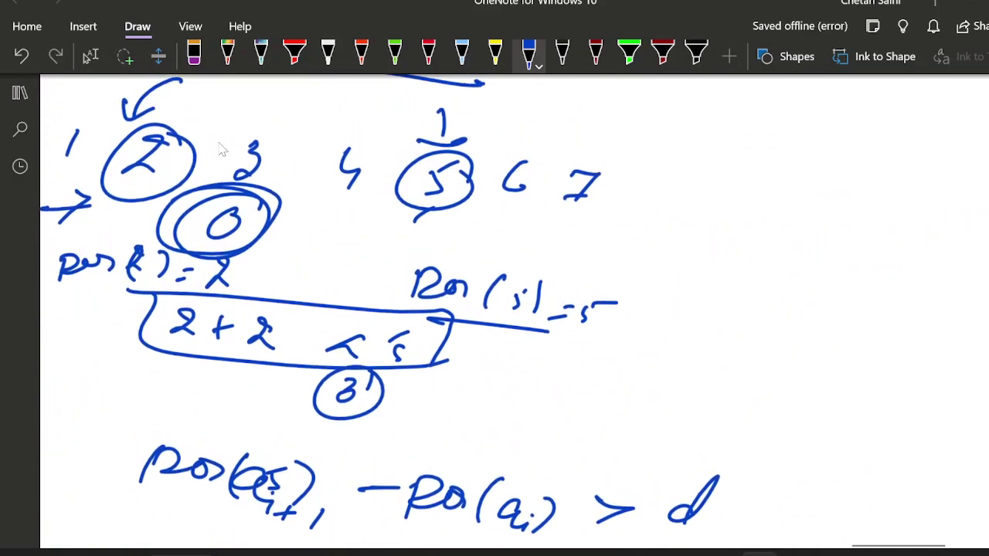
drag(216, 203, 243, 234)
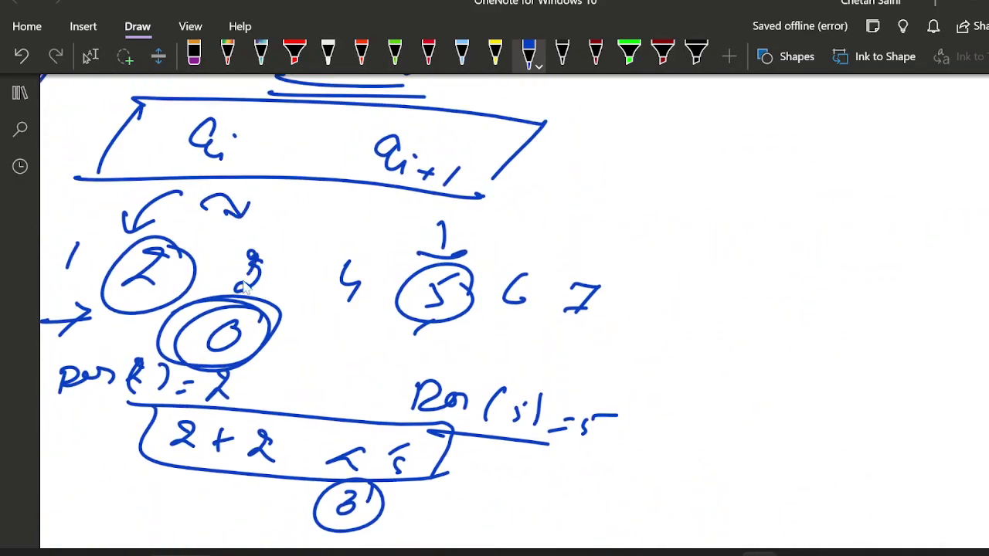
mouse_move(243, 288)
mouse_down()
mouse_move(220, 247)
mouse_move(286, 294)
mouse_move(217, 278)
mouse_move(297, 259)
mouse_up()
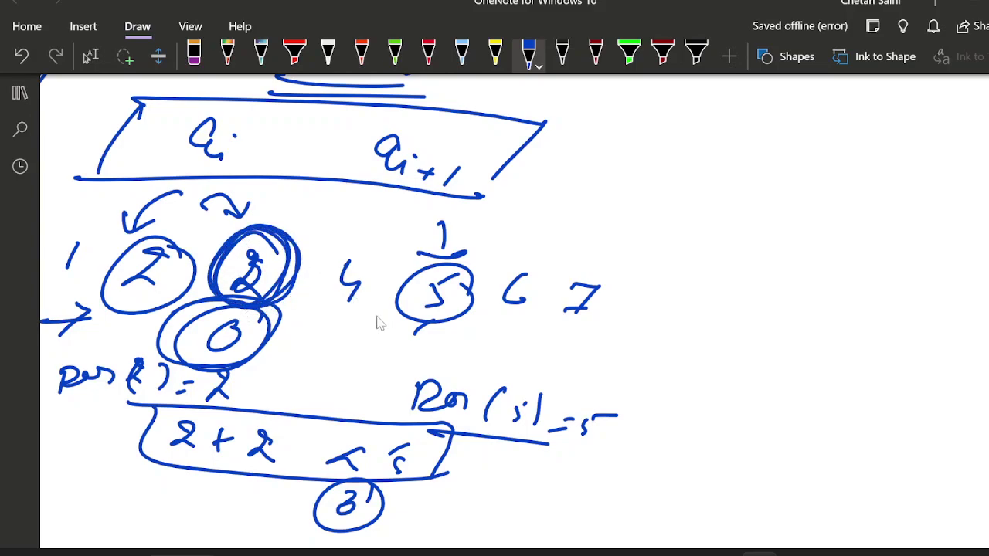
drag(285, 321, 394, 335)
drag(363, 324, 361, 364)
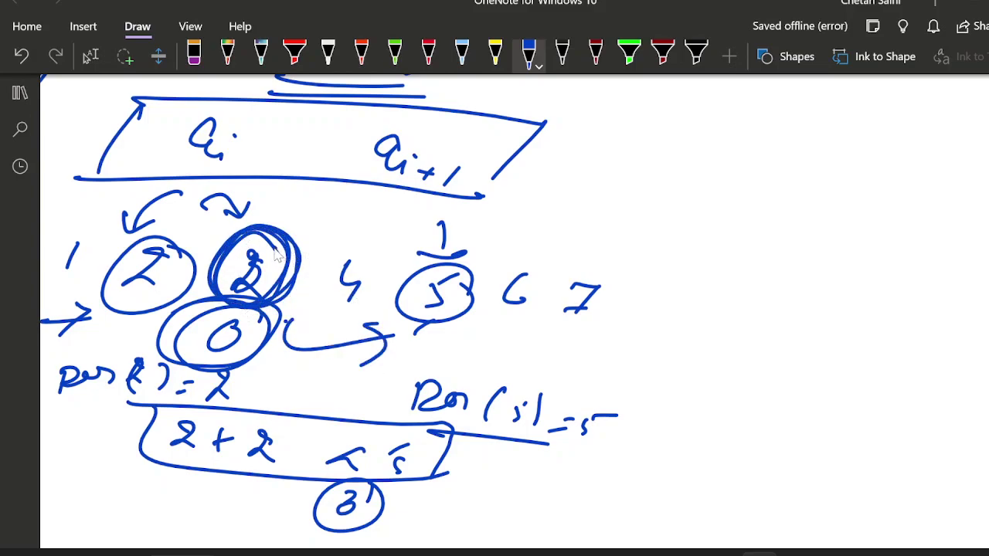
drag(728, 288, 751, 318)
drag(765, 283, 761, 287)
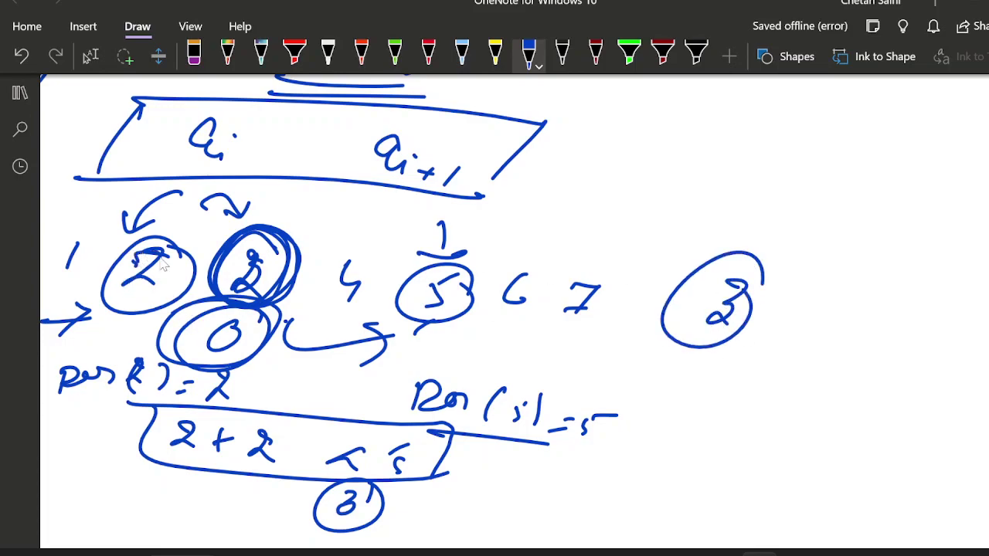
drag(162, 263, 166, 308)
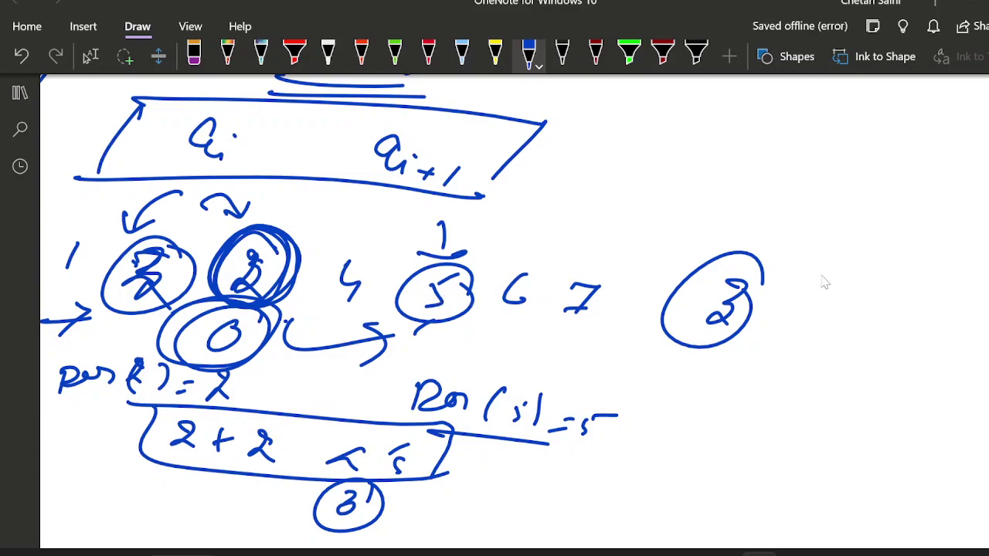
mouse_move(919, 301)
mouse_down()
mouse_move(922, 313)
mouse_move(936, 281)
mouse_up()
mouse_move(949, 267)
mouse_down()
mouse_move(854, 296)
mouse_move(957, 278)
mouse_up()
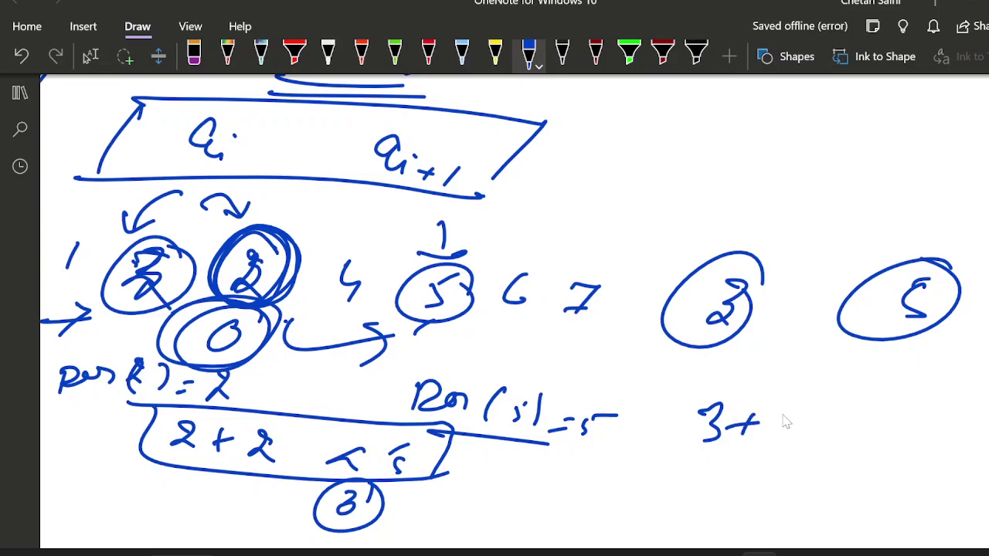
- Finish writing 3+2 = 5 in the example and underline it
drag(779, 413, 798, 433)
drag(840, 423, 850, 419)
drag(689, 480, 785, 461)
drag(880, 462, 936, 457)
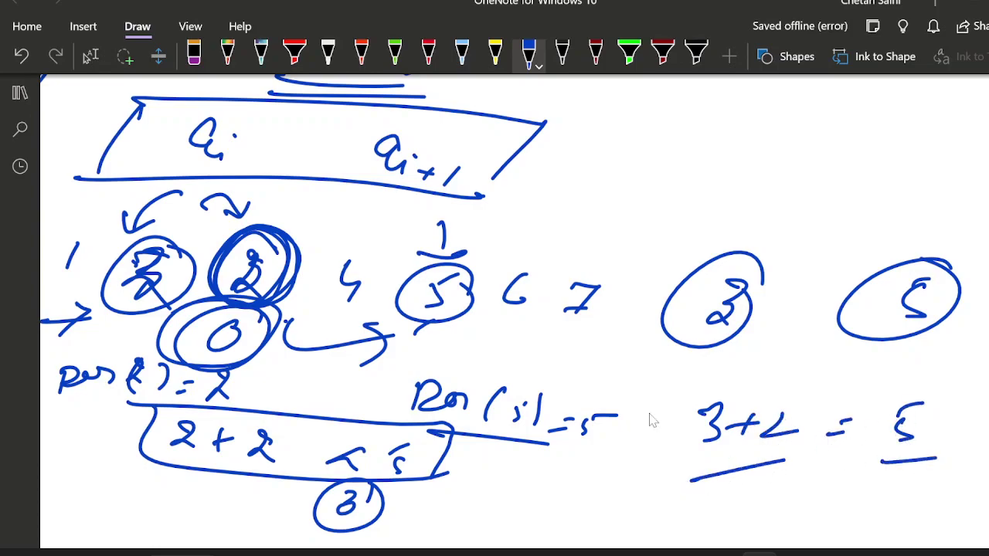
scroll(294, 398, left, 10)
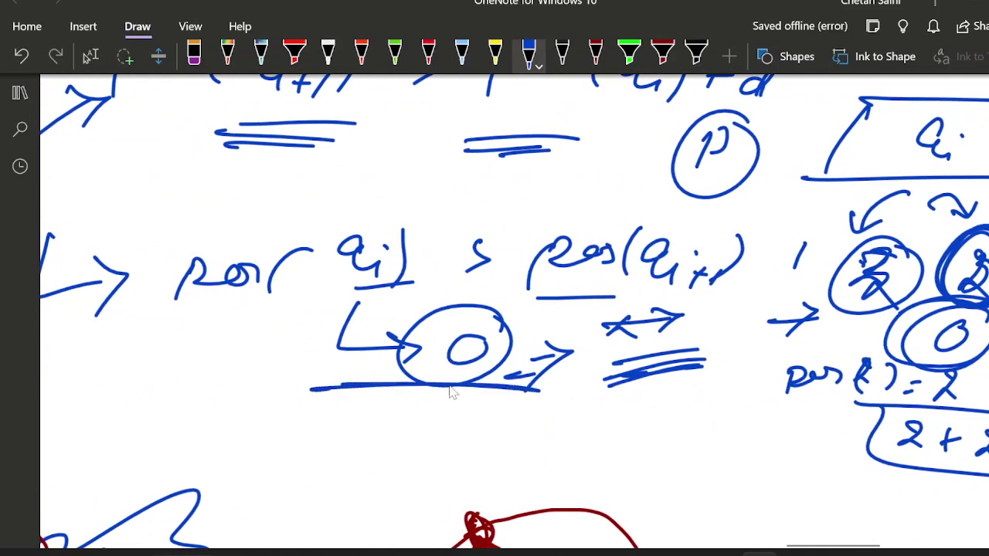
scroll(453, 391, right, 6)
scroll(555, 417, right, 8)
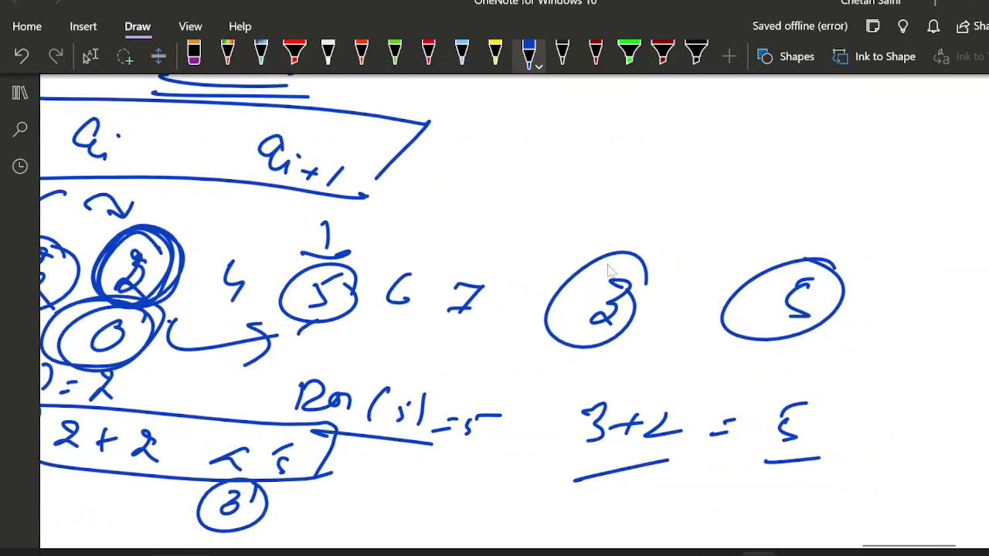
- Draw an arrow curving left from the circled 2 down toward the example
mouse_move(642, 252)
mouse_down()
mouse_move(550, 235)
mouse_move(516, 241)
mouse_up()
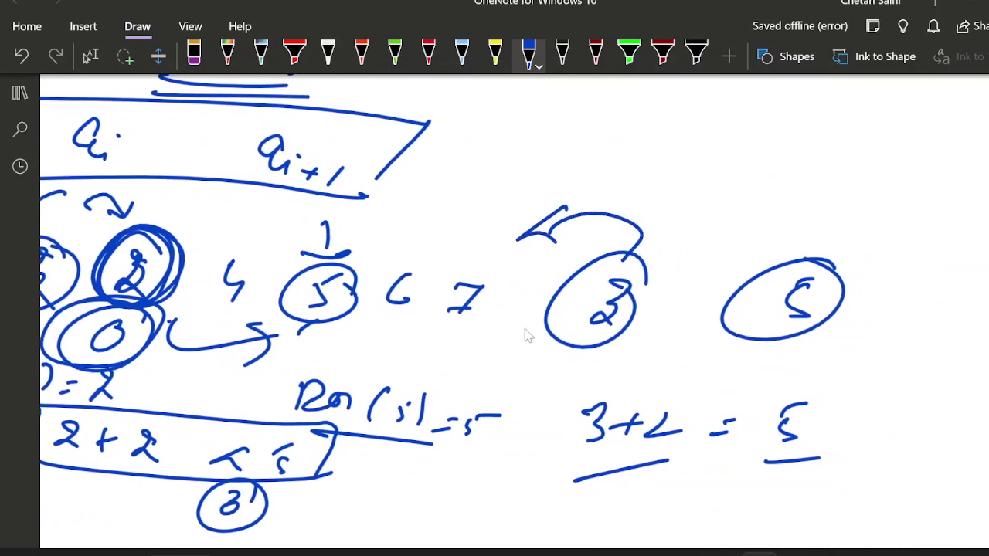
drag(503, 341, 522, 379)
mouse_move(572, 360)
mouse_down()
mouse_move(565, 388)
mouse_move(468, 411)
mouse_move(560, 446)
mouse_up()
scroll(604, 442, down, 3)
scroll(569, 231, up, 1)
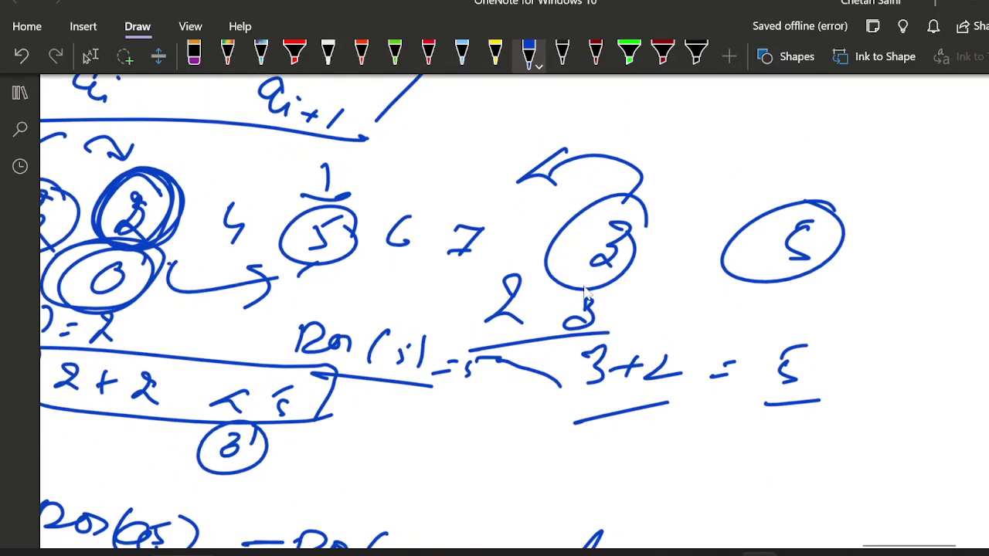
scroll(386, 255, down, 2)
scroll(142, 168, up, 1)
scroll(142, 168, left, 3)
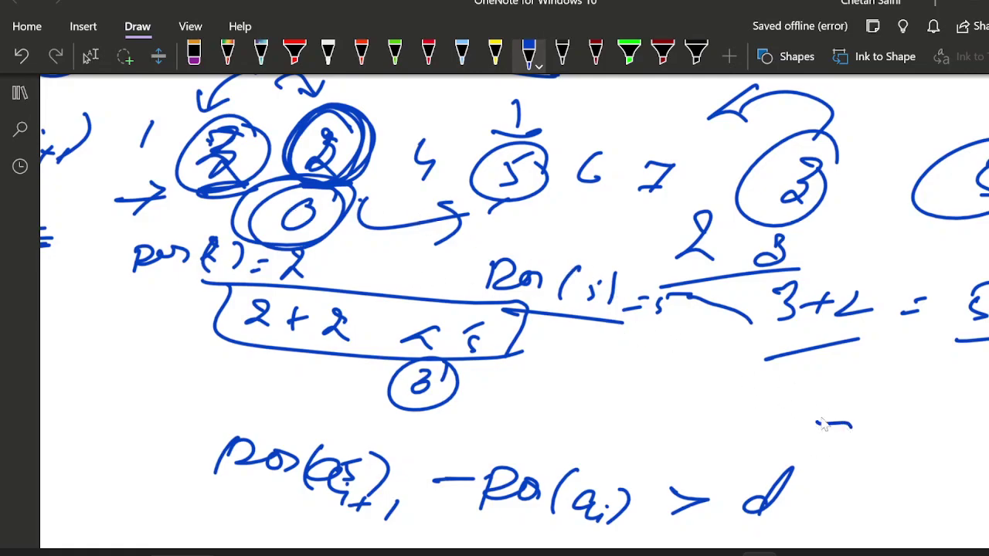
- Write 2 and 3 beside d, circle the 2 linking it to d, and scribble out the sequence's circled 2
drag(824, 425, 836, 451)
drag(925, 421, 922, 452)
mouse_move(795, 478)
mouse_down()
mouse_move(842, 486)
mouse_move(927, 470)
mouse_up()
mouse_move(865, 406)
mouse_down()
mouse_move(803, 467)
mouse_move(857, 463)
mouse_up()
drag(765, 506, 803, 467)
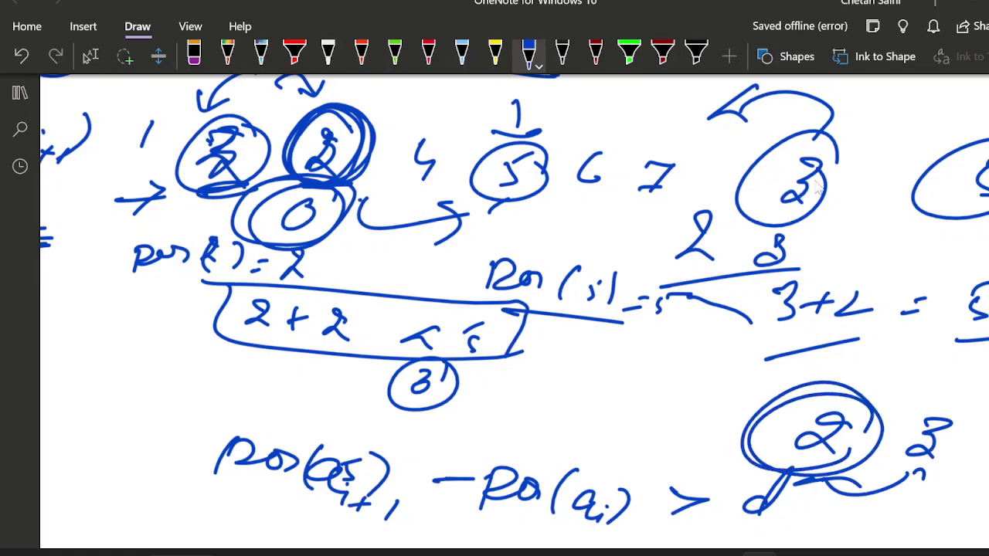
mouse_move(817, 166)
mouse_down()
mouse_move(807, 220)
mouse_move(737, 209)
mouse_move(808, 182)
mouse_move(788, 209)
mouse_move(742, 197)
mouse_up()
- Tick the 3+2 = 5 result as correct
scroll(777, 280, right, 5)
drag(745, 287, 826, 269)
drag(753, 306, 853, 297)
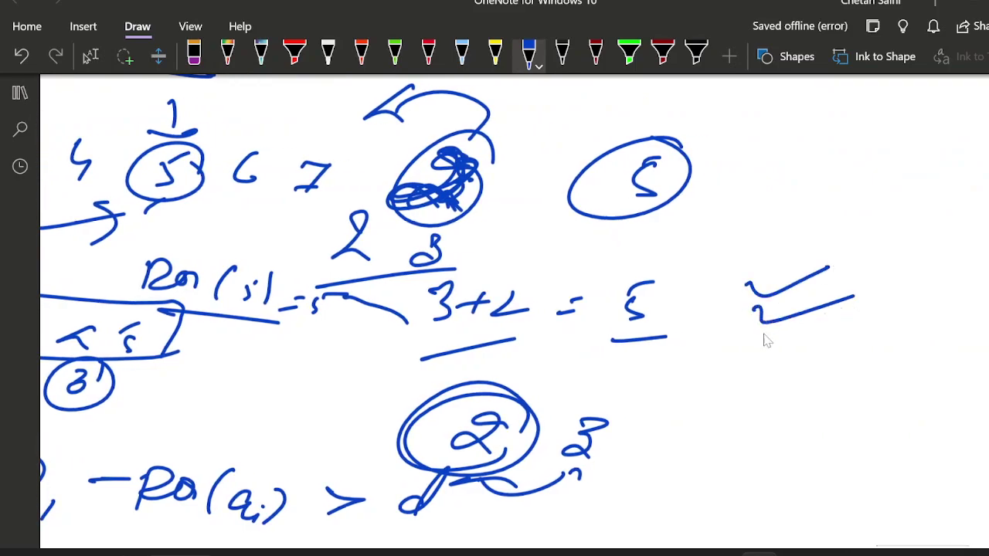
scroll(626, 347, down, 1)
scroll(581, 334, left, 3)
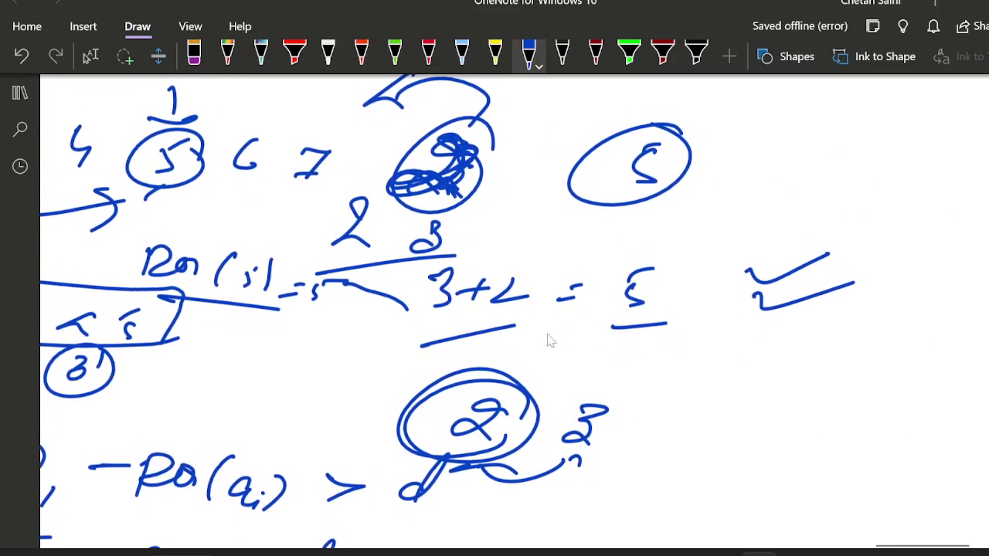
scroll(479, 345, left, 2)
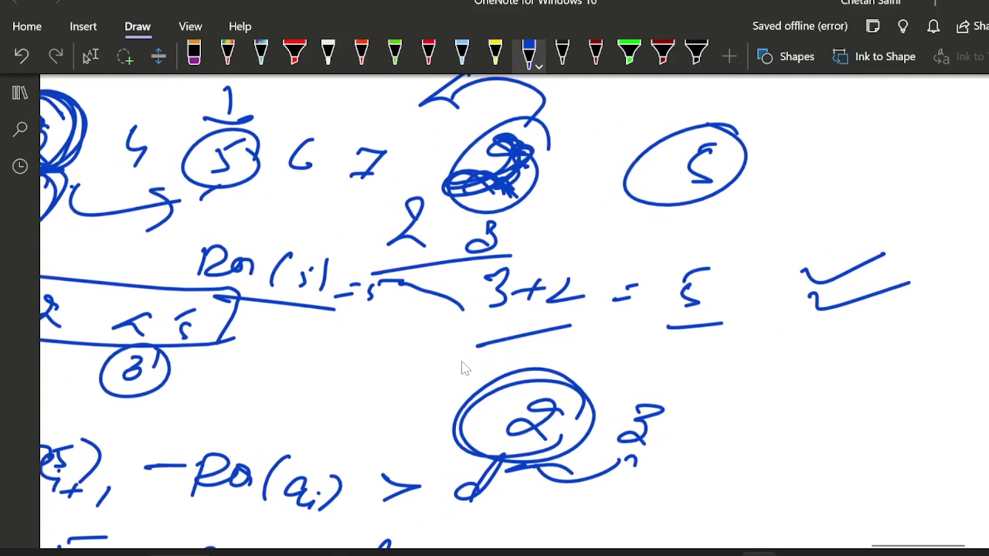
scroll(569, 327, down, 3)
- Write dif under the inequality, then write dif − d and enclose it in a box
scroll(541, 376, down, 2)
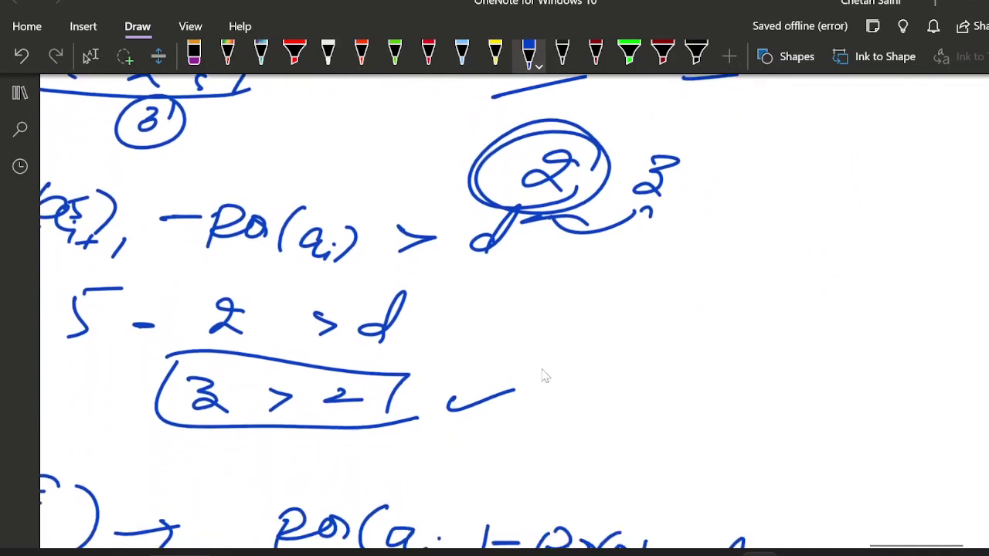
scroll(545, 390, down, 2)
drag(346, 436, 596, 435)
mouse_move(444, 478)
mouse_down()
mouse_move(448, 494)
mouse_move(464, 496)
mouse_up()
mouse_move(475, 477)
mouse_down()
mouse_move(482, 502)
mouse_move(500, 502)
mouse_up()
drag(553, 486, 571, 492)
mouse_move(618, 483)
mouse_down()
mouse_move(597, 499)
mouse_move(630, 501)
mouse_up()
drag(398, 439, 718, 447)
drag(716, 453, 699, 488)
mouse_move(400, 444)
mouse_down()
mouse_move(464, 521)
mouse_move(717, 509)
mouse_move(775, 484)
mouse_up()
- Draw an arrow from the dif − d box labelled Swaps and underline the box
drag(757, 475, 753, 506)
drag(828, 457, 819, 500)
mouse_move(845, 479)
mouse_down()
mouse_move(870, 481)
mouse_move(887, 500)
mouse_up()
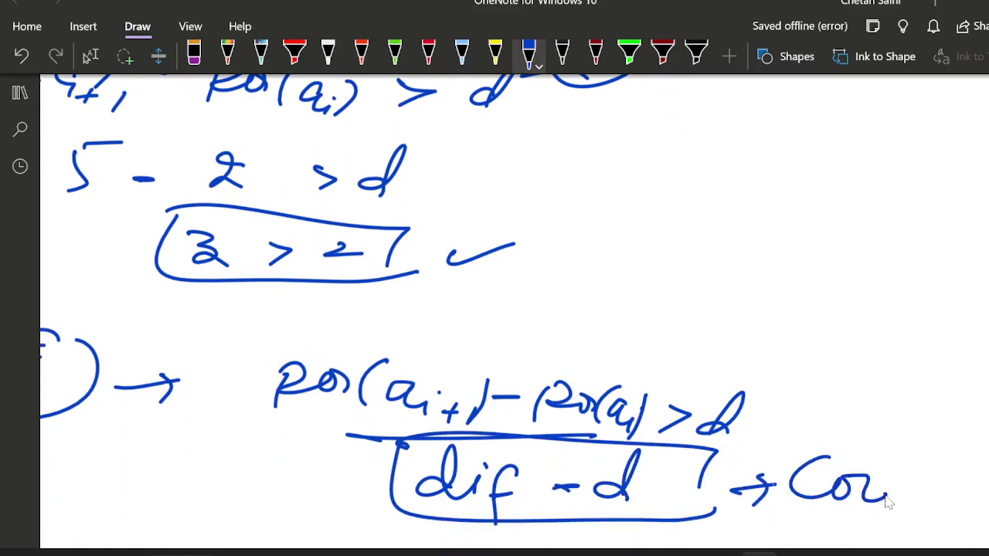
mouse_move(806, 474)
mouse_down()
mouse_move(869, 494)
mouse_move(904, 483)
mouse_move(956, 494)
mouse_move(985, 486)
mouse_up()
mouse_move(425, 526)
mouse_down()
mouse_move(521, 525)
mouse_move(493, 523)
mouse_up()
- Write the alternative expression d − dif beside the loop
drag(657, 283, 633, 314)
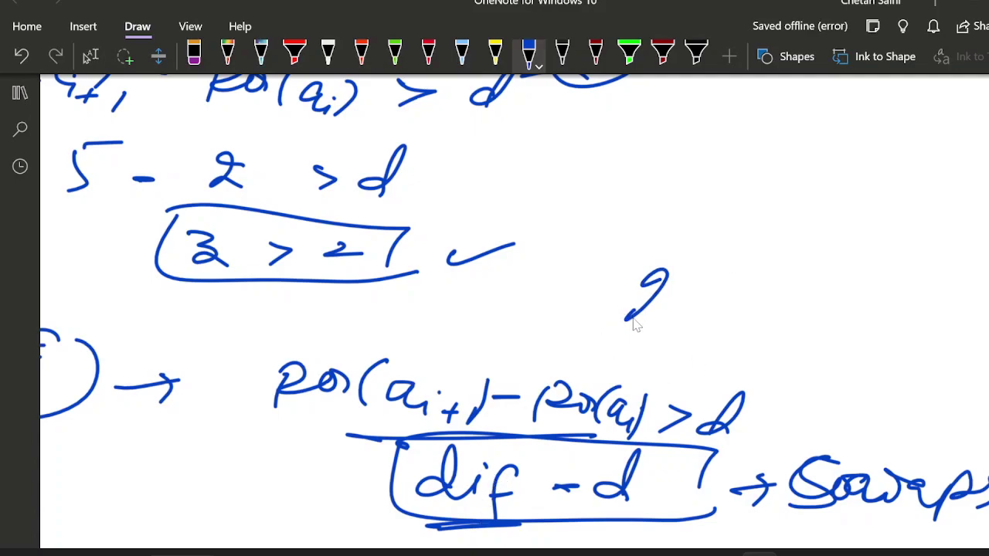
drag(664, 272, 628, 317)
mouse_move(741, 233)
mouse_down()
mouse_move(765, 199)
mouse_move(730, 264)
mouse_up()
drag(771, 251, 884, 251)
click(894, 230)
drag(888, 274, 852, 326)
drag(857, 290, 889, 284)
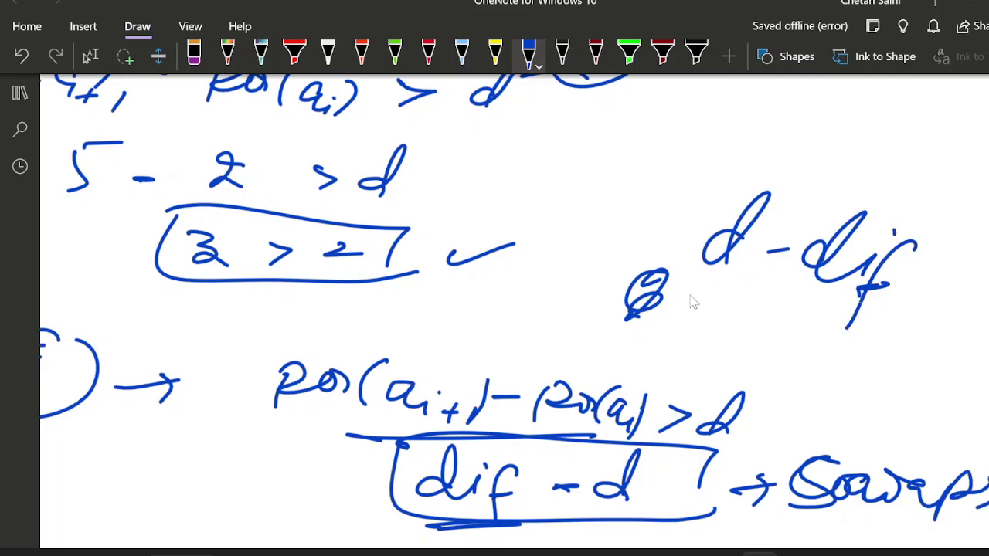
drag(675, 292, 738, 288)
mouse_move(761, 332)
mouse_down()
mouse_move(788, 357)
mouse_move(808, 353)
mouse_up()
scroll(718, 348, up, 5)
scroll(739, 349, down, 4)
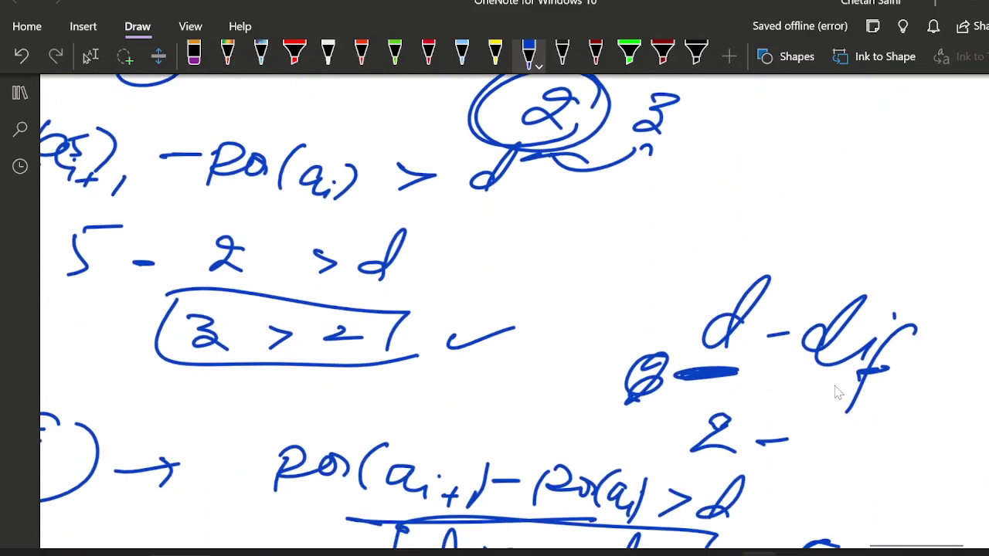
- Write d+1 − dif above d − dif, double-underline it and emphasise > in 5 − 2 > d
mouse_move(726, 224)
mouse_down()
mouse_move(719, 218)
mouse_move(839, 229)
mouse_move(909, 186)
mouse_move(907, 251)
mouse_up()
click(946, 223)
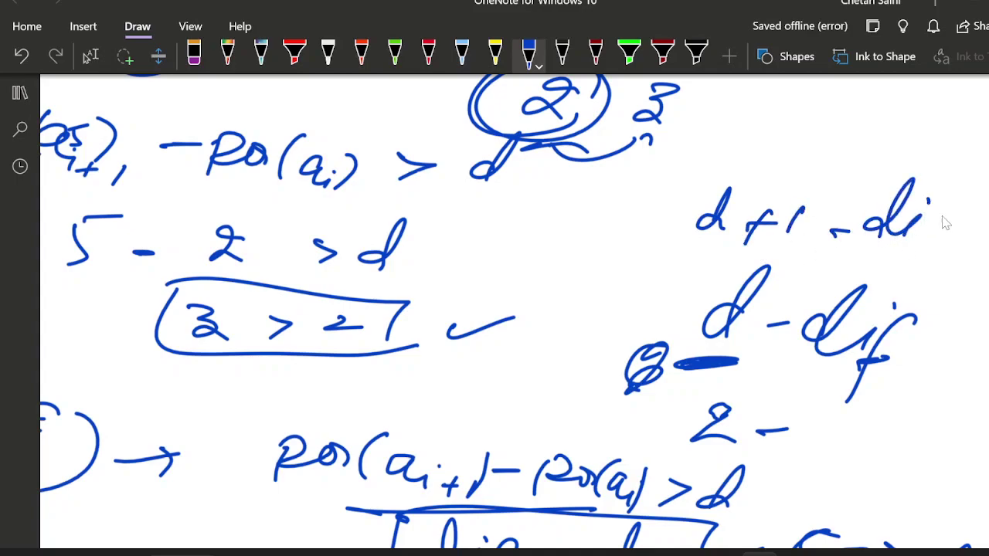
drag(950, 207, 892, 270)
drag(660, 245, 916, 254)
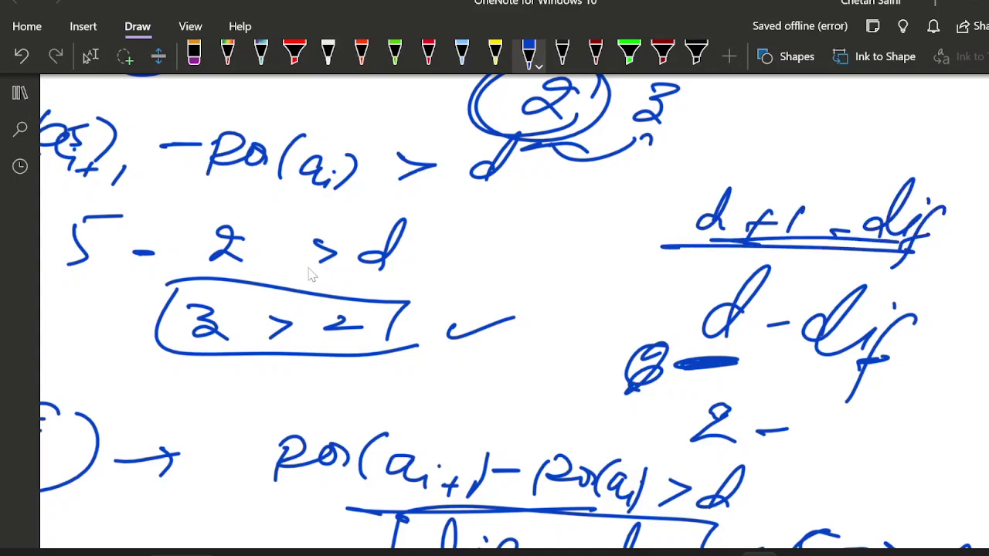
drag(298, 270, 340, 267)
drag(313, 231, 367, 249)
drag(308, 213, 363, 246)
drag(264, 289, 337, 257)
drag(308, 217, 363, 247)
drag(684, 253, 767, 263)
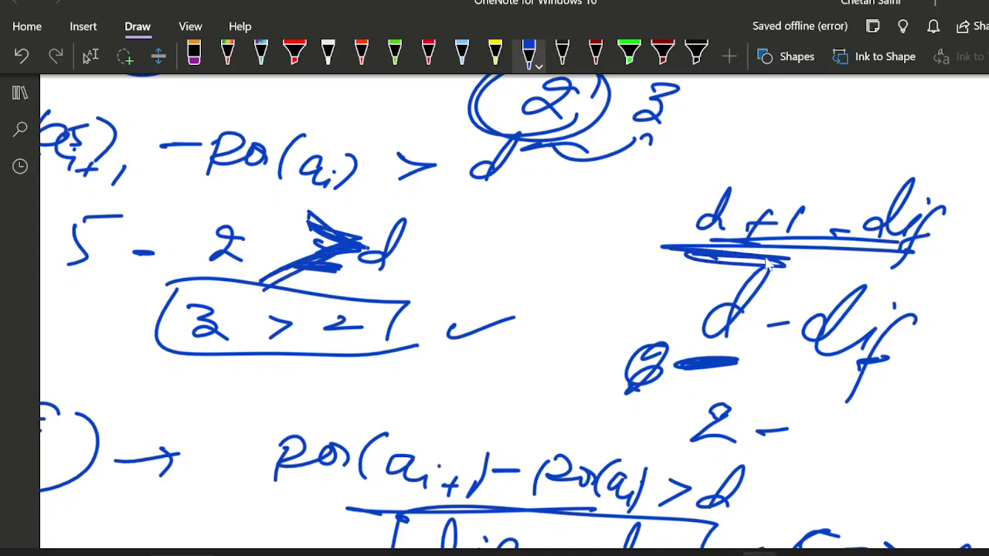
- Write the check 2+1−2 and box it
scroll(772, 200, up, 2)
mouse_move(763, 172)
mouse_down()
mouse_move(788, 216)
mouse_move(825, 184)
mouse_up()
drag(809, 193, 793, 217)
drag(863, 183, 860, 213)
drag(877, 205, 938, 222)
mouse_move(729, 230)
mouse_down()
mouse_move(867, 143)
mouse_move(842, 221)
mouse_up()
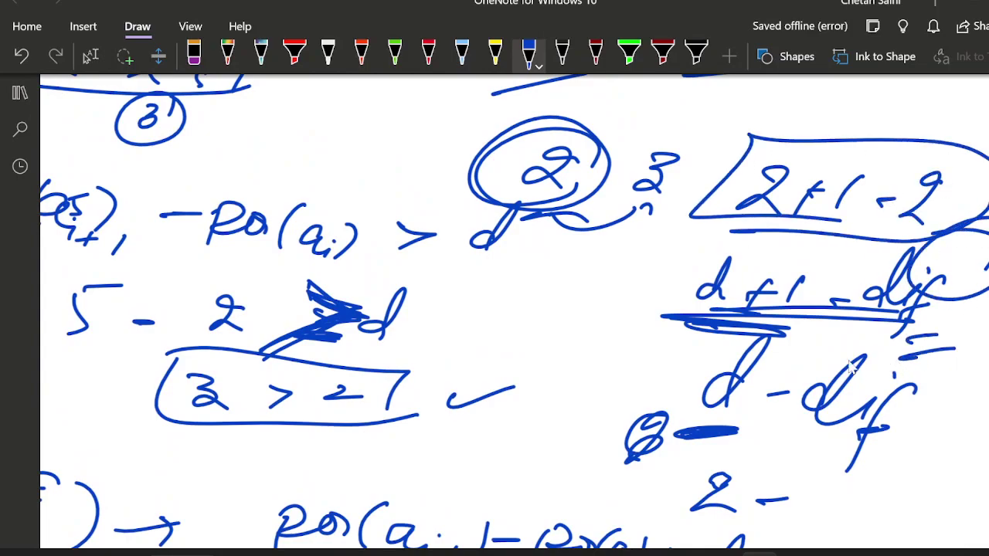
- Draw a circled i in the empty space below
scroll(637, 371, down, 5)
scroll(637, 371, down, 10)
scroll(324, 258, up, 1)
drag(530, 266, 558, 263)
drag(560, 226, 564, 218)
mouse_move(552, 199)
mouse_down()
mouse_move(488, 234)
mouse_move(527, 282)
mouse_up()
mouse_move(607, 211)
mouse_down()
mouse_move(641, 240)
mouse_move(561, 195)
mouse_up()
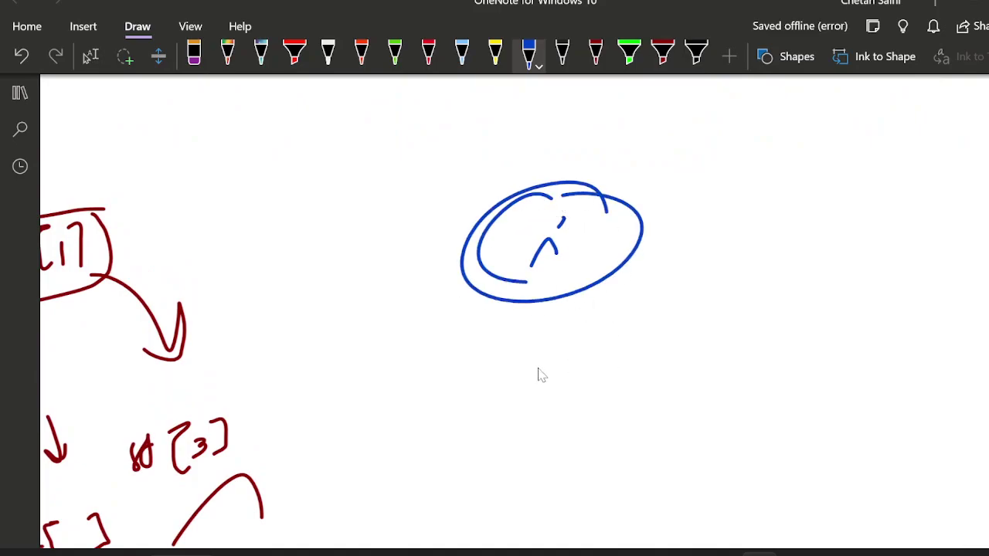
- Begin the first update line ans = min(ans, below the circled i
mouse_move(557, 371)
mouse_down()
mouse_move(554, 397)
mouse_move(600, 380)
mouse_move(601, 404)
mouse_up()
mouse_move(637, 392)
mouse_down()
mouse_move(655, 390)
mouse_move(653, 380)
mouse_up()
mouse_move(698, 376)
mouse_down()
mouse_move(682, 407)
mouse_move(724, 395)
mouse_move(790, 410)
mouse_move(812, 397)
mouse_move(845, 412)
mouse_up()
scroll(849, 427, right, 5)
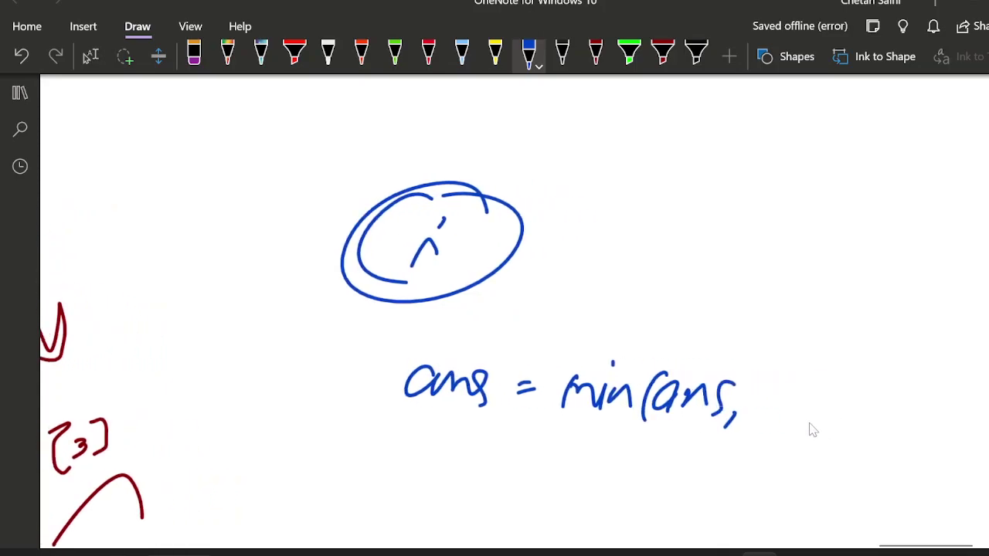
scroll(695, 386, down, 1)
scroll(640, 340, up, 15)
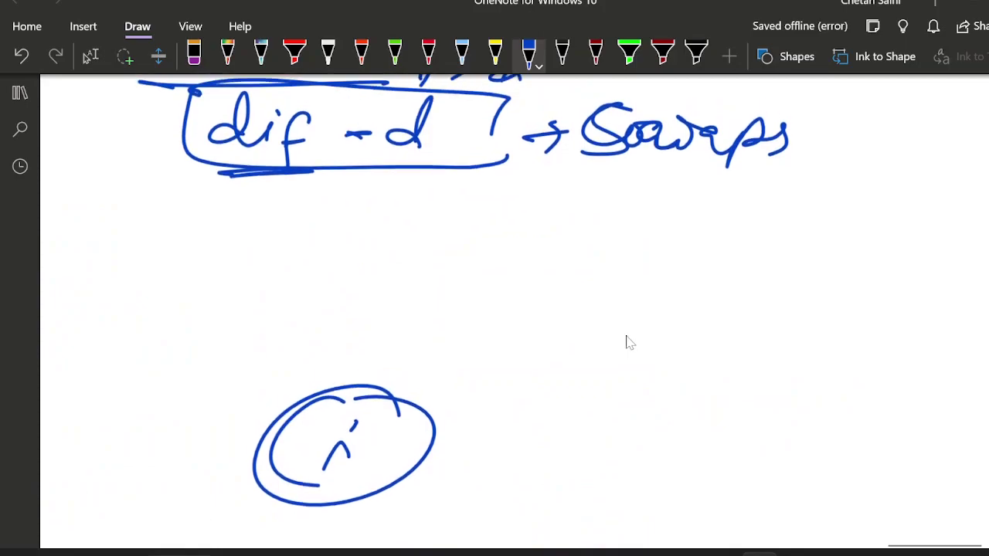
scroll(332, 278, down, 10)
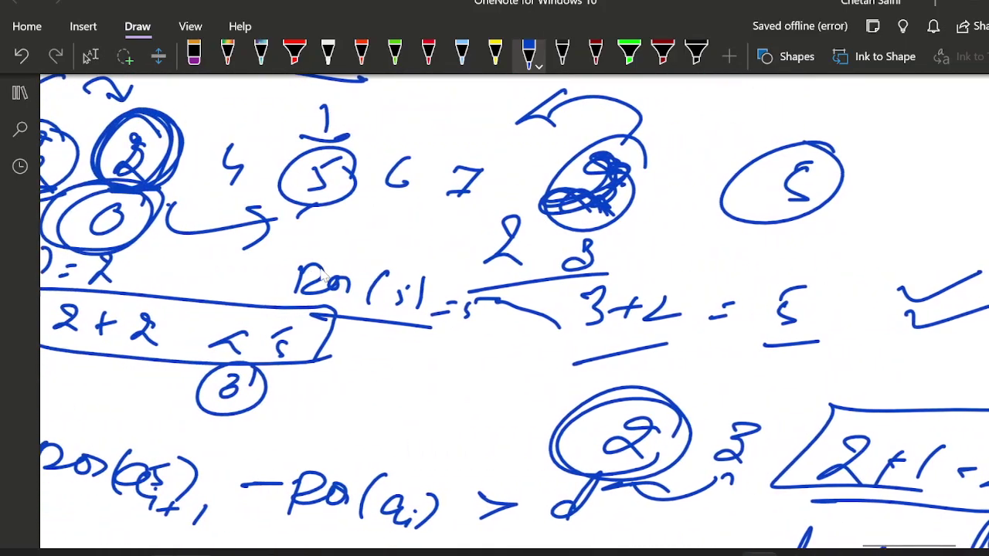
scroll(347, 279, right, 4)
scroll(463, 316, down, 5)
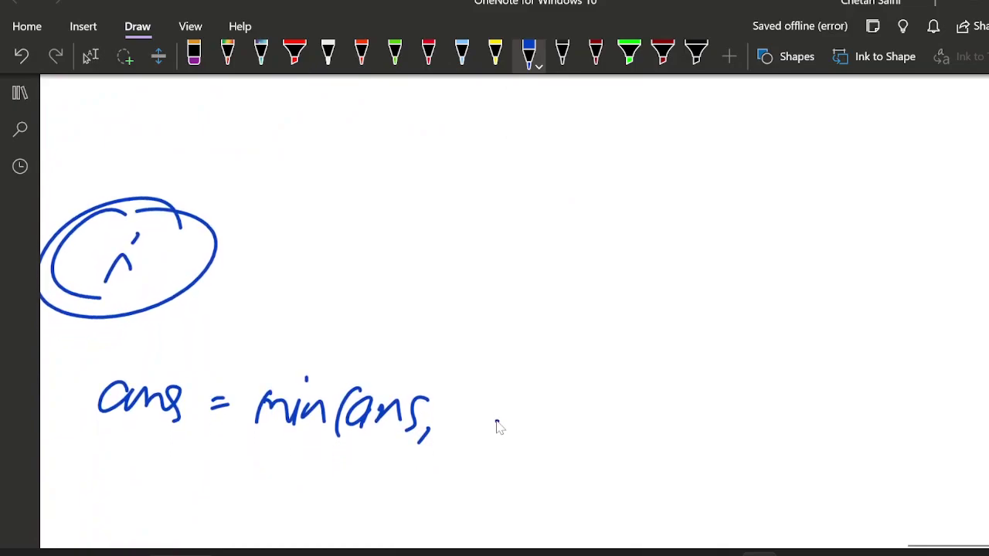
- Complete the first line with pos(a_{i+1}) − pos(a_i)
mouse_move(487, 409)
mouse_down()
mouse_move(484, 451)
mouse_move(542, 434)
mouse_up()
drag(570, 398, 559, 445)
drag(594, 411, 591, 438)
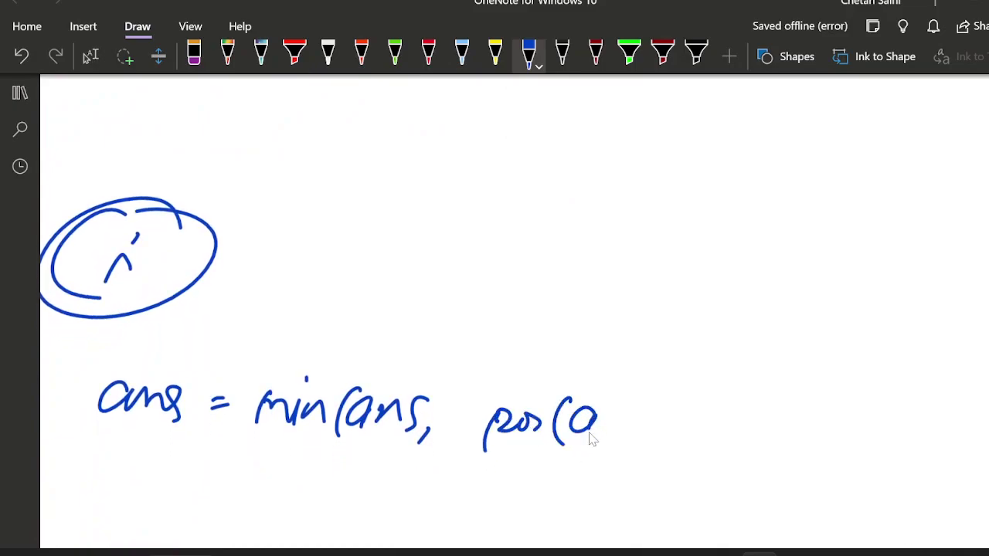
mouse_move(650, 390)
mouse_down()
mouse_move(657, 449)
mouse_move(711, 420)
mouse_up()
mouse_move(718, 402)
mouse_down()
mouse_move(715, 442)
mouse_move(786, 430)
mouse_up()
mouse_move(829, 391)
mouse_down()
mouse_move(800, 417)
mouse_move(799, 439)
mouse_up()
mouse_move(850, 406)
mouse_down()
mouse_move(853, 442)
mouse_move(865, 442)
mouse_up()
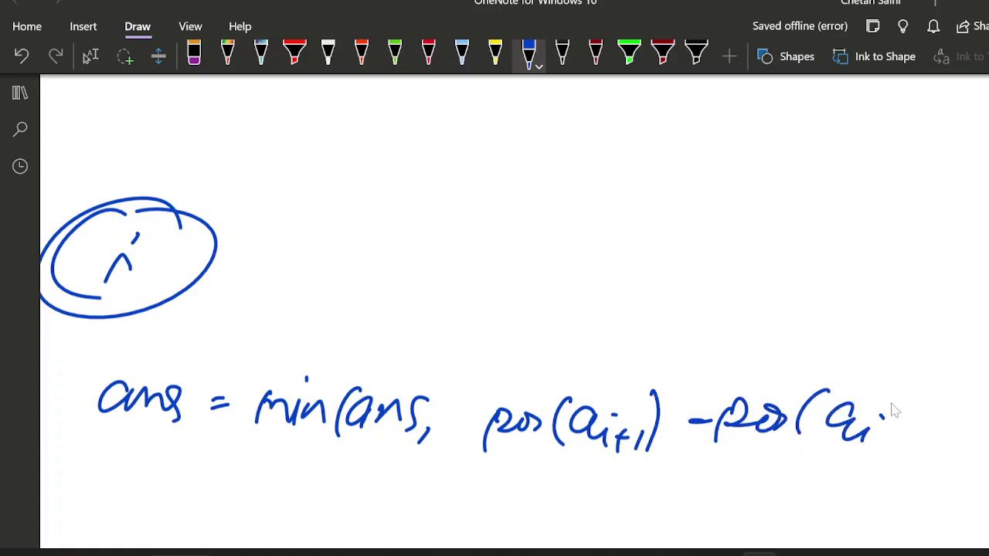
drag(890, 400, 893, 447)
drag(929, 382, 900, 449)
scroll(805, 452, down, 2)
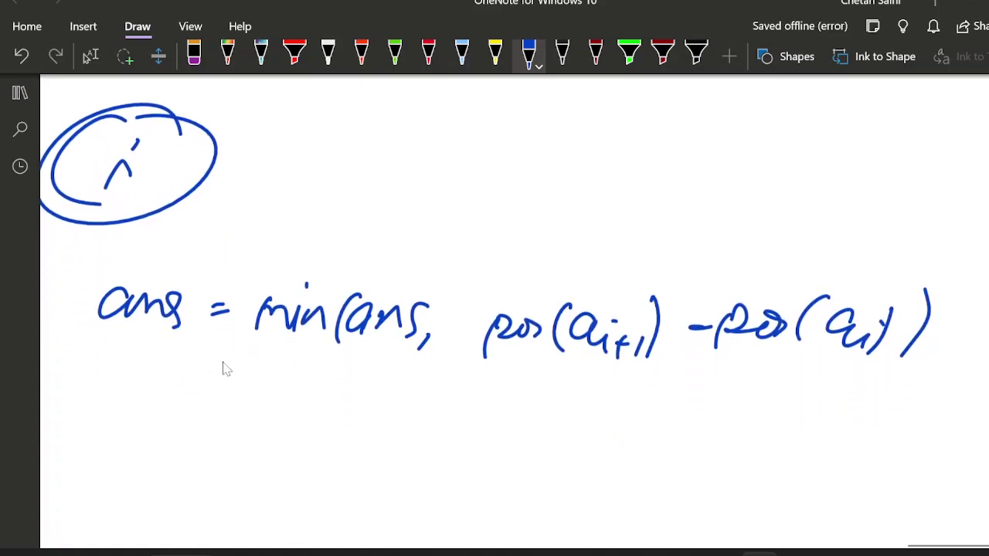
- Write the second line ans = min(ans, d+1 − pos(a_{i+1}) …)
mouse_move(135, 375)
mouse_down()
mouse_move(124, 387)
mouse_move(193, 393)
mouse_move(238, 420)
mouse_move(305, 421)
mouse_move(345, 383)
mouse_move(422, 388)
mouse_move(452, 433)
mouse_move(510, 415)
mouse_move(592, 434)
mouse_move(595, 460)
mouse_move(603, 436)
mouse_move(609, 449)
mouse_move(673, 435)
mouse_move(703, 455)
mouse_up()
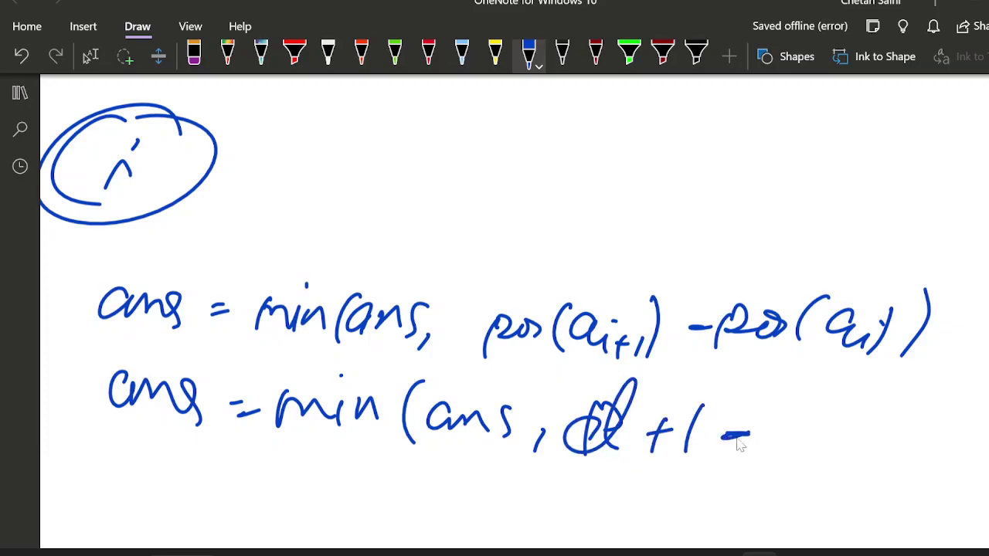
mouse_move(786, 422)
mouse_down()
mouse_move(805, 468)
mouse_move(852, 441)
mouse_move(894, 435)
mouse_move(908, 459)
mouse_up()
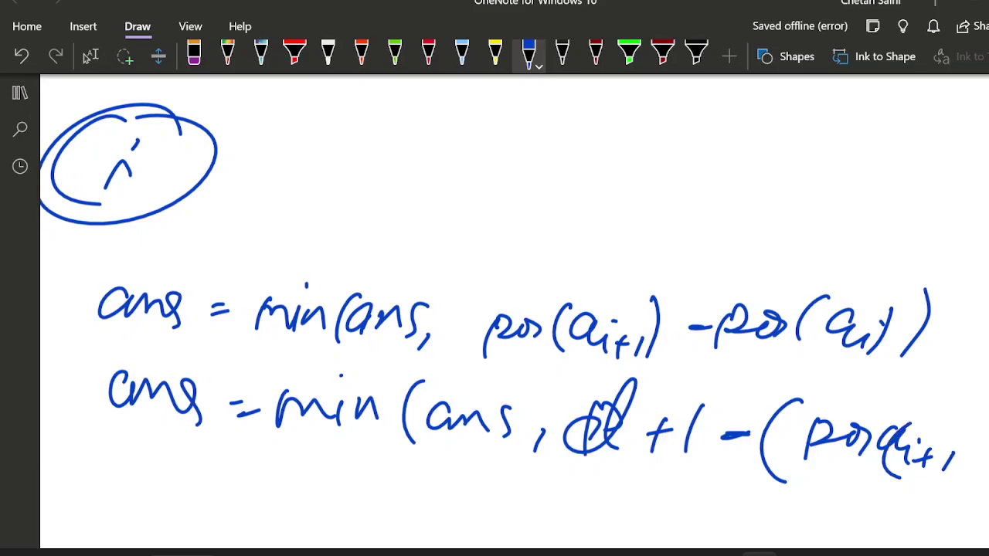
drag(952, 434, 931, 481)
scroll(889, 448, right, 3)
drag(861, 440, 984, 432)
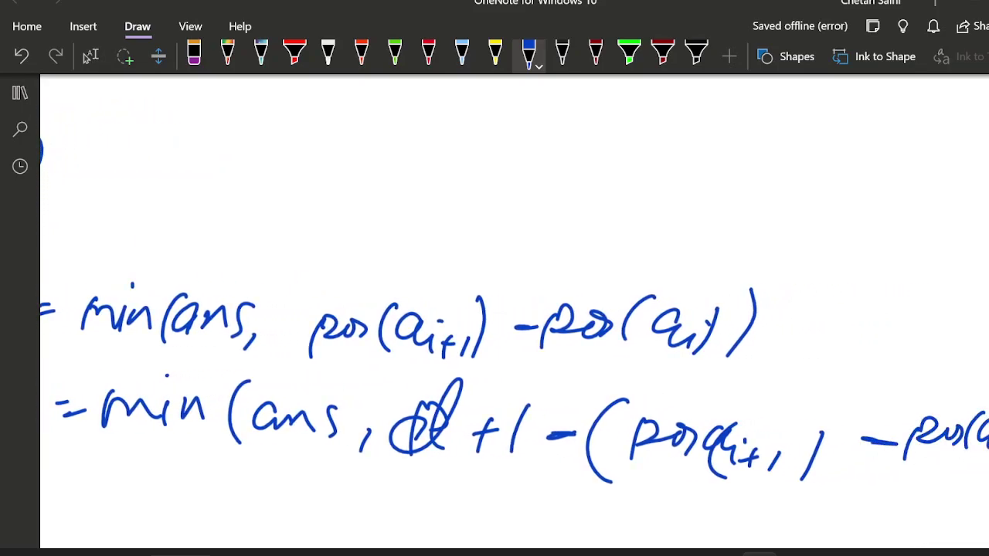
mouse_move(818, 492)
mouse_down()
mouse_move(739, 514)
mouse_move(827, 499)
mouse_up()
scroll(626, 471, left, 5)
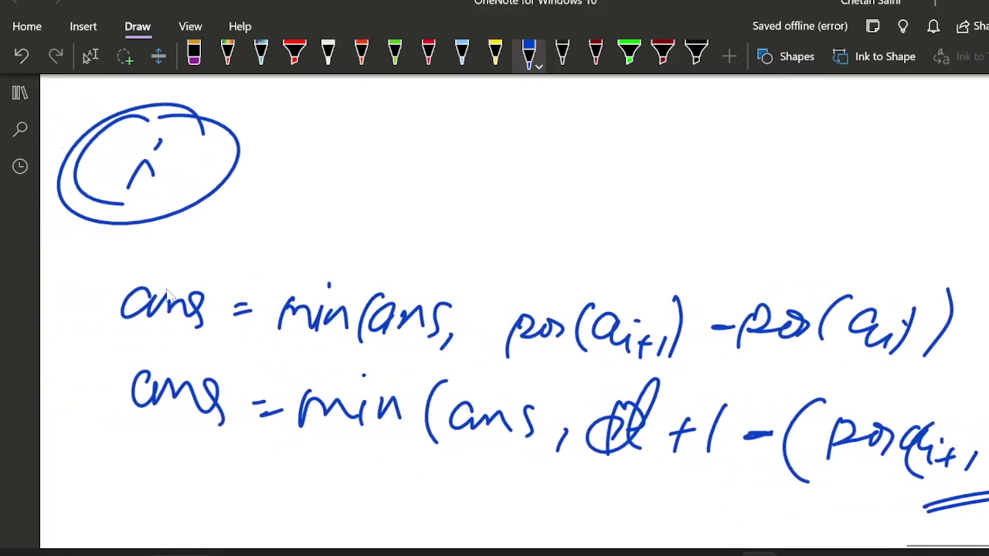
- Draw braces grouping the two ans update lines
mouse_move(171, 267)
mouse_down()
mouse_move(130, 299)
mouse_move(182, 423)
mouse_up()
drag(197, 349, 236, 475)
drag(228, 437, 222, 494)
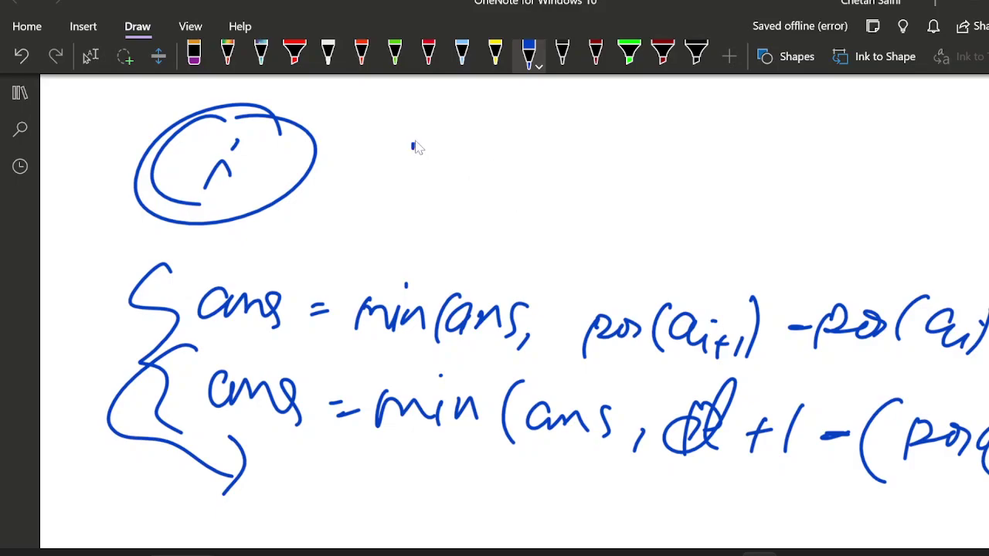
- Sketch a braced circled i with an arrow to a circled 0 above the lines
drag(415, 145, 433, 248)
mouse_move(713, 152)
mouse_down()
mouse_move(720, 218)
mouse_move(683, 249)
mouse_up()
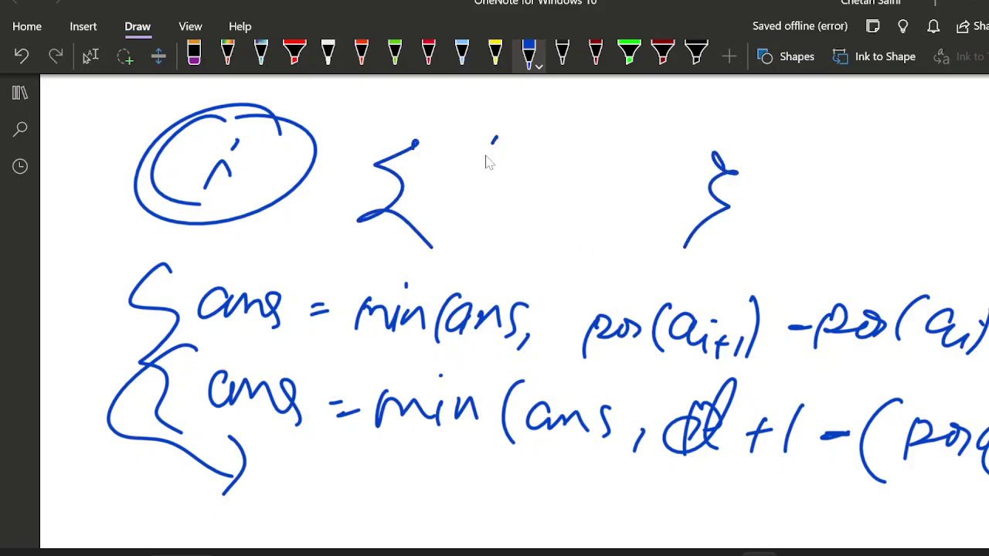
drag(502, 108, 587, 166)
mouse_move(573, 138)
mouse_down()
mouse_move(600, 161)
mouse_move(573, 188)
mouse_up()
mouse_move(686, 155)
mouse_down()
mouse_move(656, 183)
mouse_move(686, 159)
mouse_up()
mouse_move(610, 196)
mouse_down()
mouse_move(715, 139)
mouse_move(660, 147)
mouse_up()
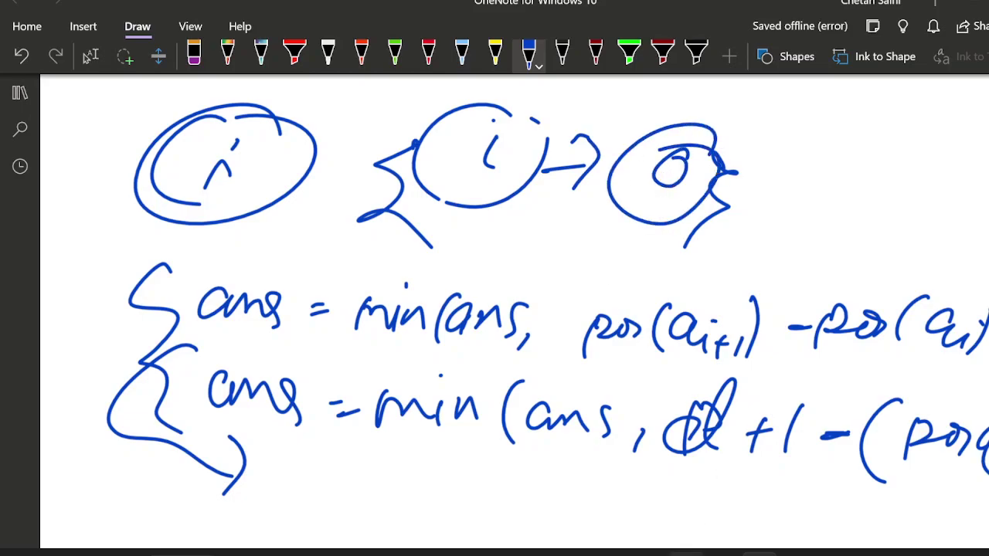
- Open the accepted C++ submission and highlight the line storing each element's position
key(alt+Tab)
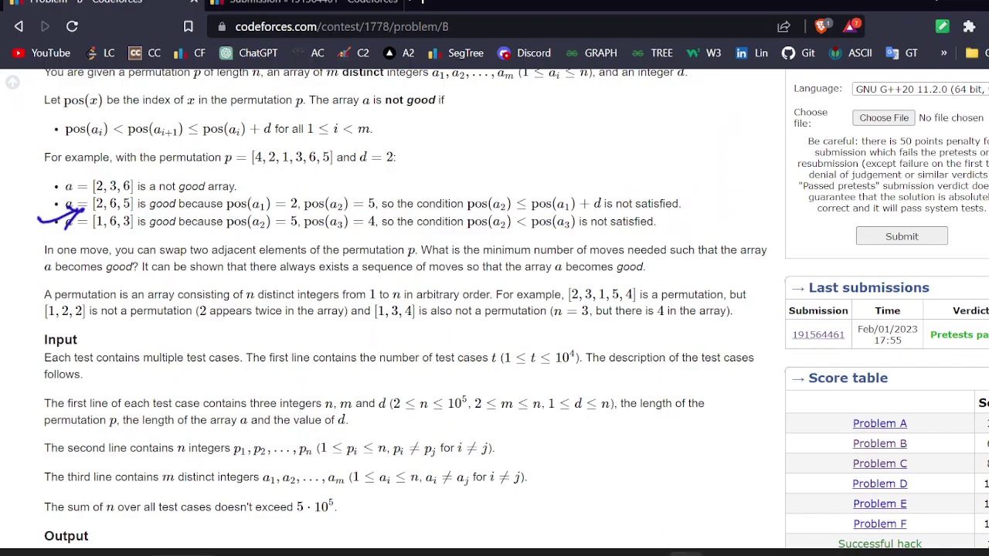
click(331, 3)
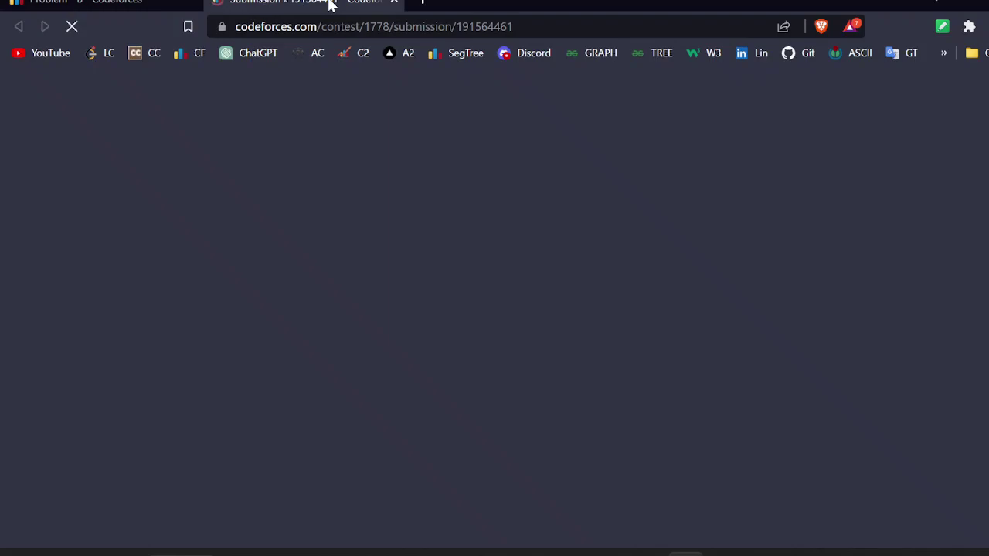
scroll(320, 224, down, 10)
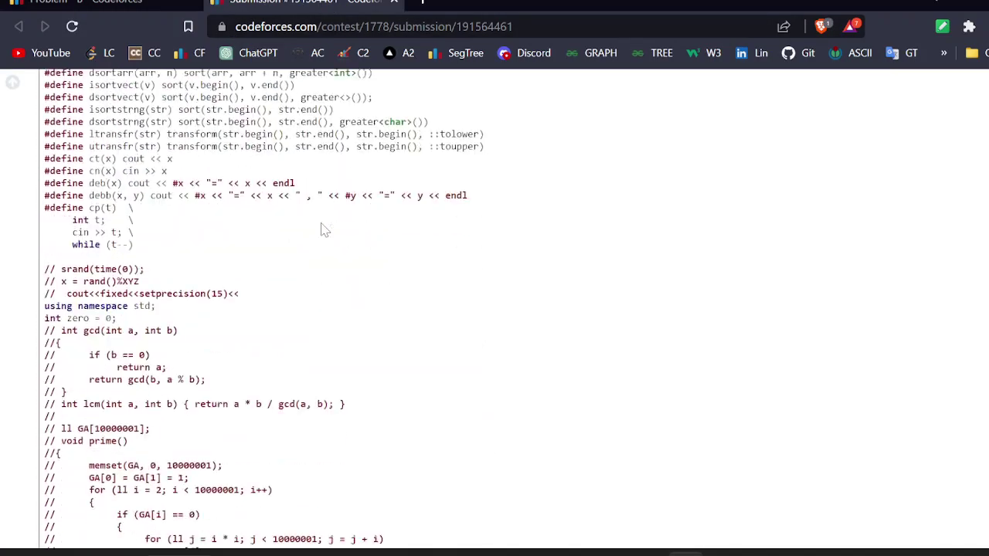
scroll(324, 229, down, 11)
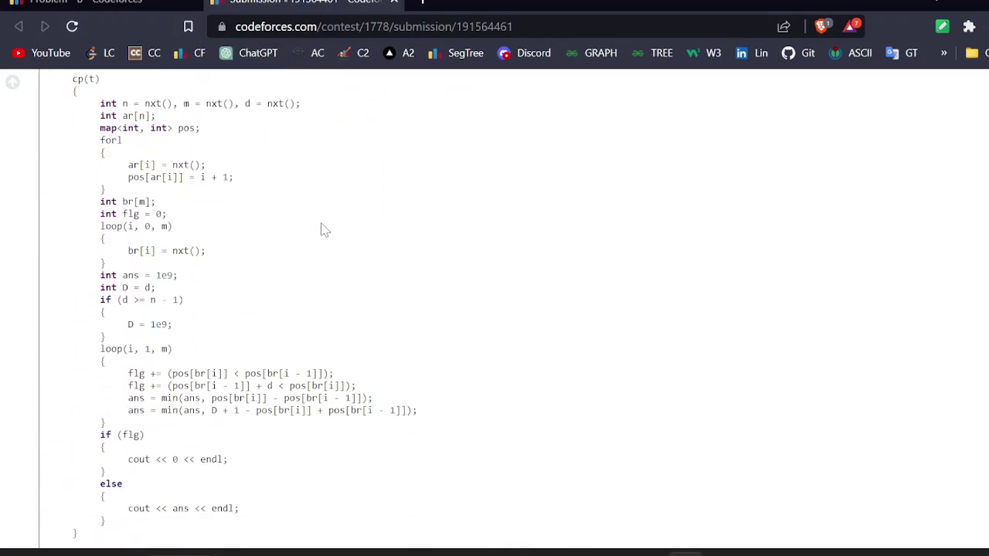
scroll(324, 229, up, 3)
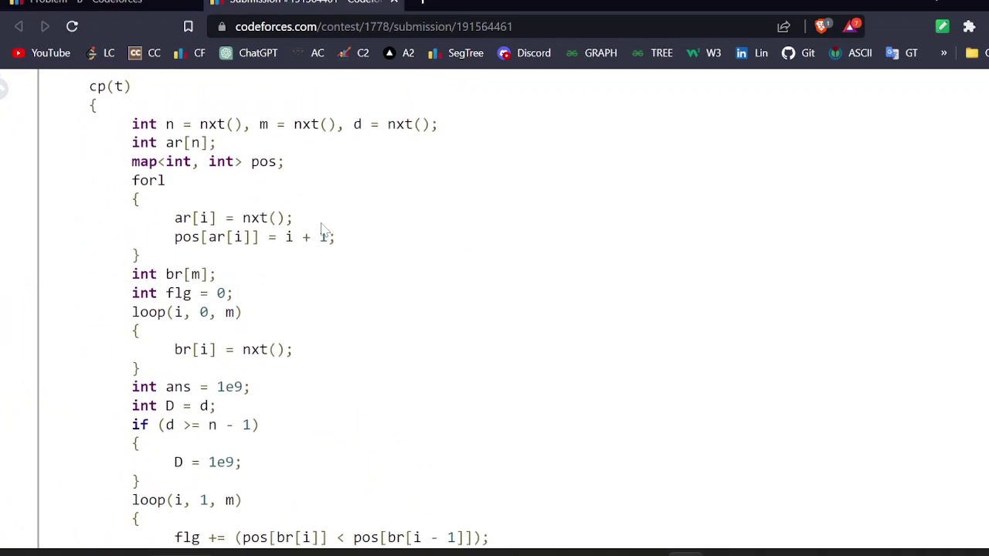
scroll(325, 230, down, 2)
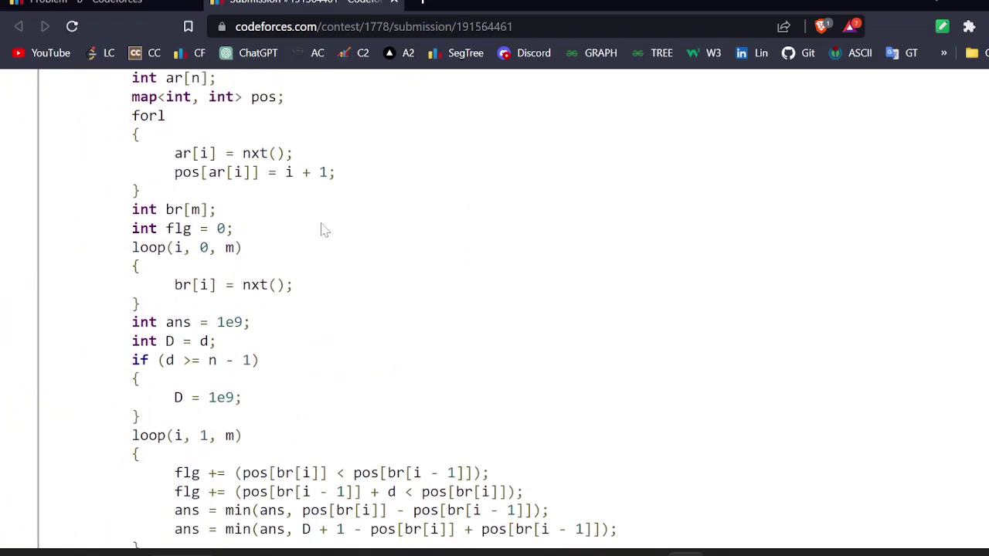
scroll(340, 199, up, 1)
drag(338, 199, 198, 176)
drag(255, 200, 207, 200)
click(296, 223)
- Scroll to main's loop and highlight the bounds 1, m and the i - 1 index
scroll(297, 224, down, 1)
scroll(297, 224, down, 5)
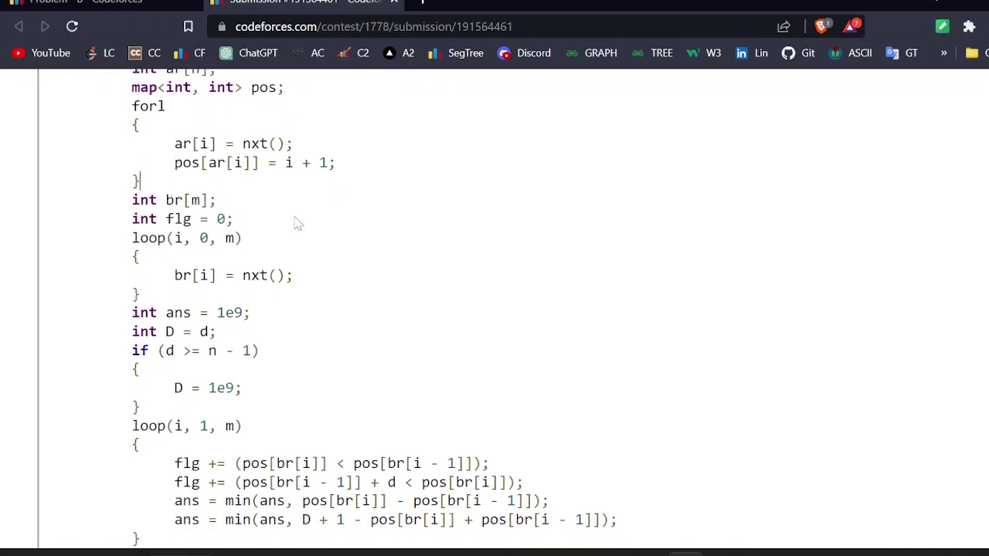
scroll(297, 224, down, 1)
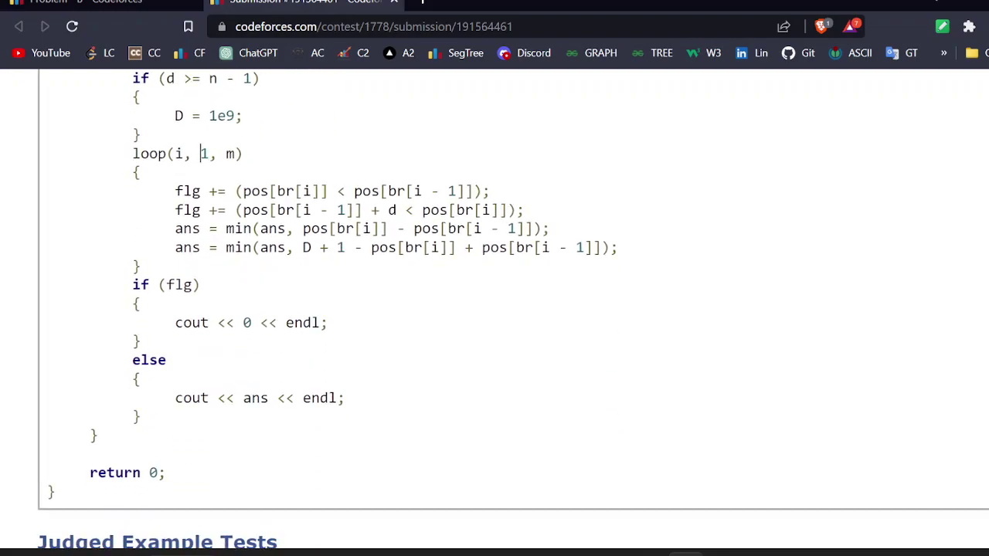
drag(202, 154, 241, 153)
click(246, 157)
drag(414, 191, 483, 191)
click(571, 183)
- Back in OneNote, write pos(a_i) − pos(a_{i+1}) above the first ans line
key(alt+Tab)
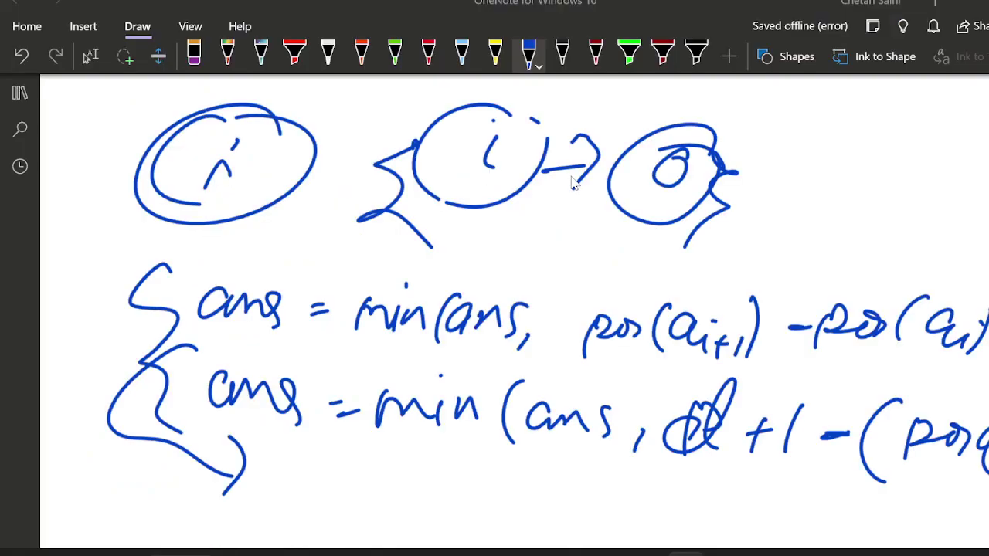
scroll(572, 182, down, 2)
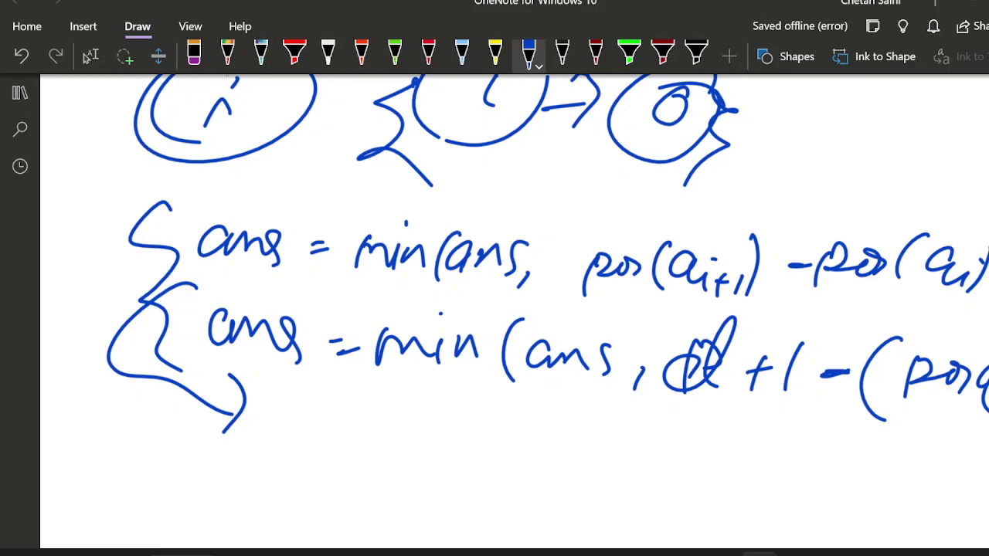
drag(606, 195, 643, 209)
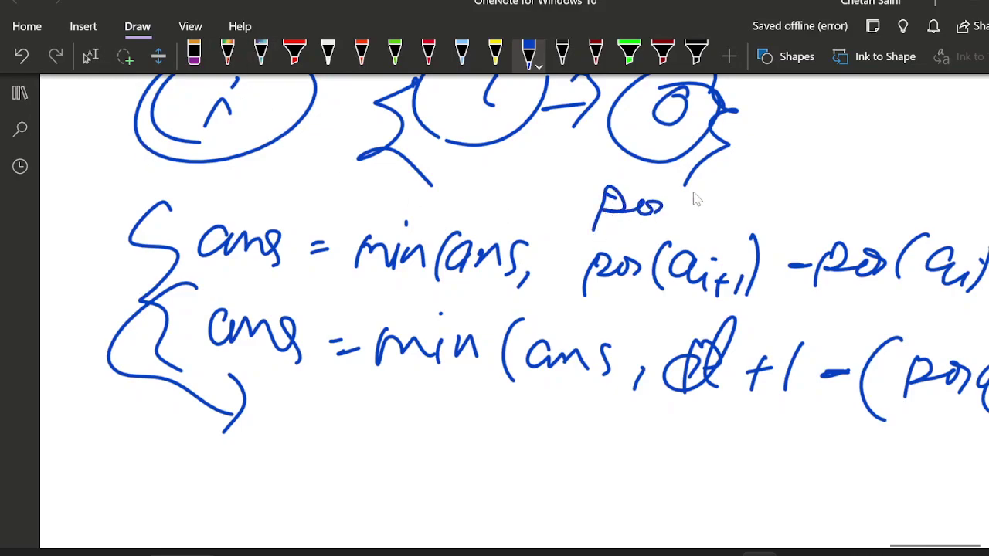
drag(690, 185, 681, 218)
drag(709, 194, 731, 224)
drag(777, 206, 877, 198)
drag(921, 161, 894, 208)
mouse_move(935, 179)
mouse_down()
mouse_move(919, 205)
mouse_move(942, 218)
mouse_up()
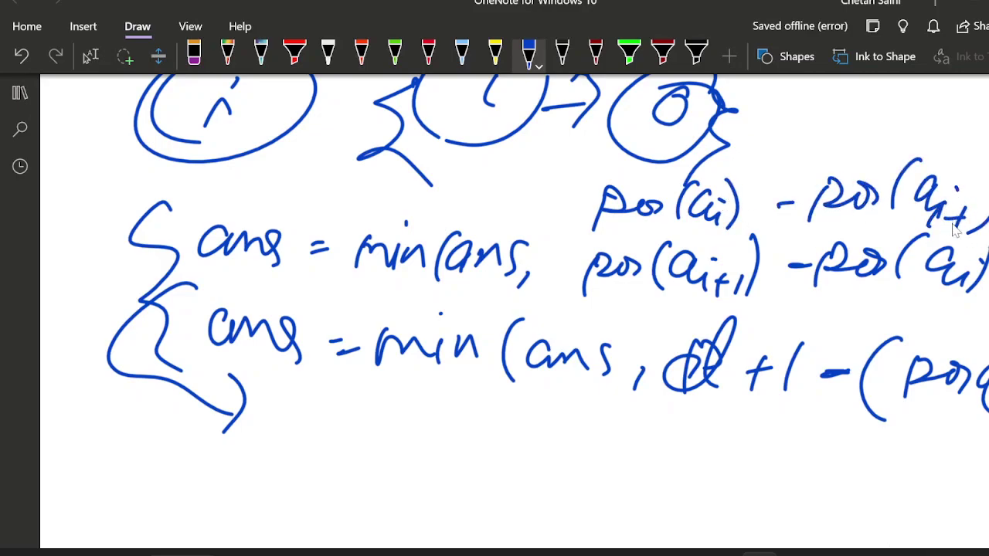
drag(970, 207, 965, 230)
drag(972, 231, 913, 233)
- Below the second ans line, write d+1 − pos( as the expansion
drag(695, 437, 679, 460)
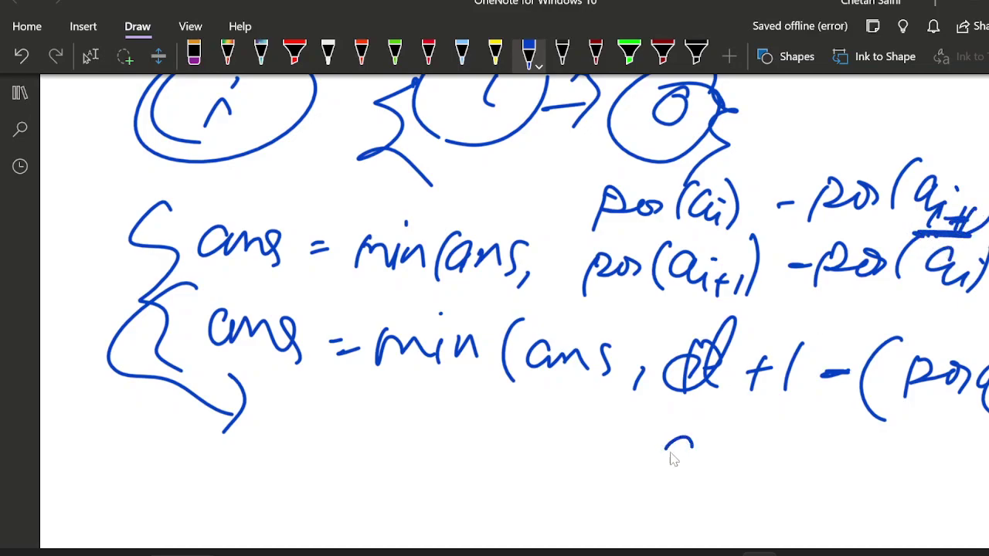
drag(704, 409, 706, 457)
mouse_move(716, 444)
mouse_down()
mouse_move(740, 442)
mouse_move(727, 466)
mouse_up()
drag(769, 430, 761, 465)
scroll(772, 472, right, 3)
mouse_move(678, 470)
mouse_down()
mouse_move(722, 467)
mouse_move(742, 492)
mouse_up()
mouse_move(746, 453)
mouse_down()
mouse_move(751, 478)
mouse_move(772, 477)
mouse_up()
drag(806, 462, 792, 480)
mouse_move(839, 450)
mouse_down()
mouse_move(825, 489)
mouse_move(885, 494)
mouse_move(843, 501)
mouse_up()
- Close pos(a_i), add + pos( and return to the Codeforces submission code
scroll(868, 468, right, 3)
drag(838, 484, 856, 480)
drag(933, 496, 951, 480)
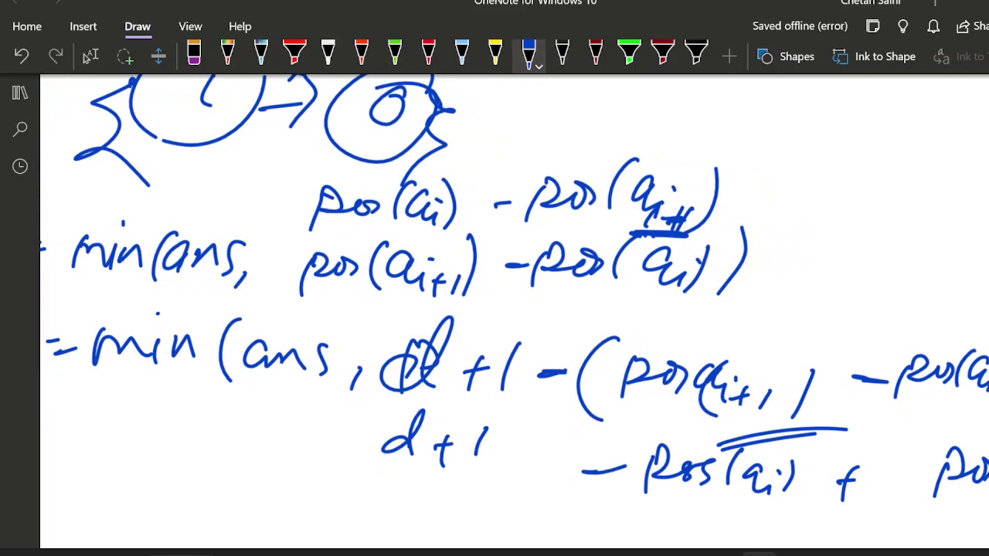
key(alt+Tab)
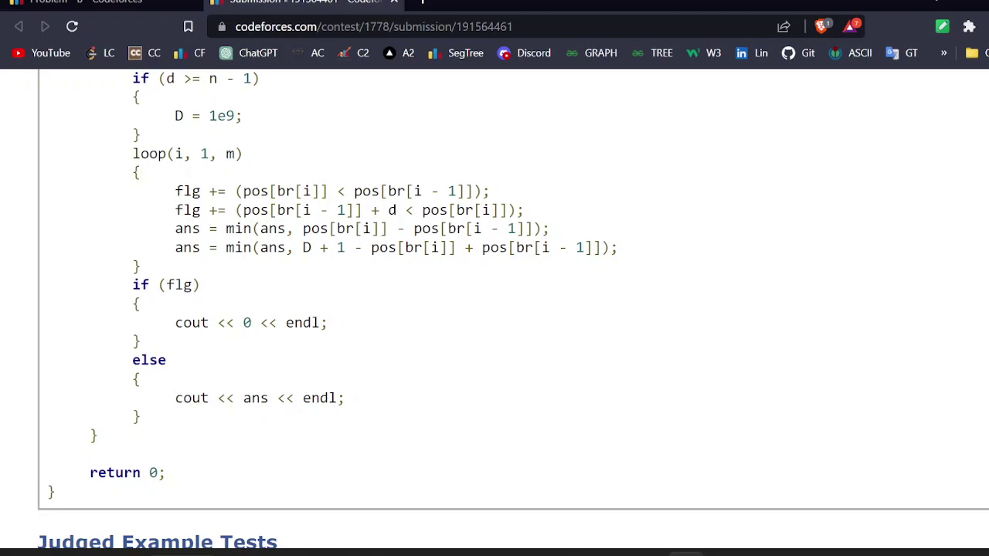
scroll(314, 177, up, 1)
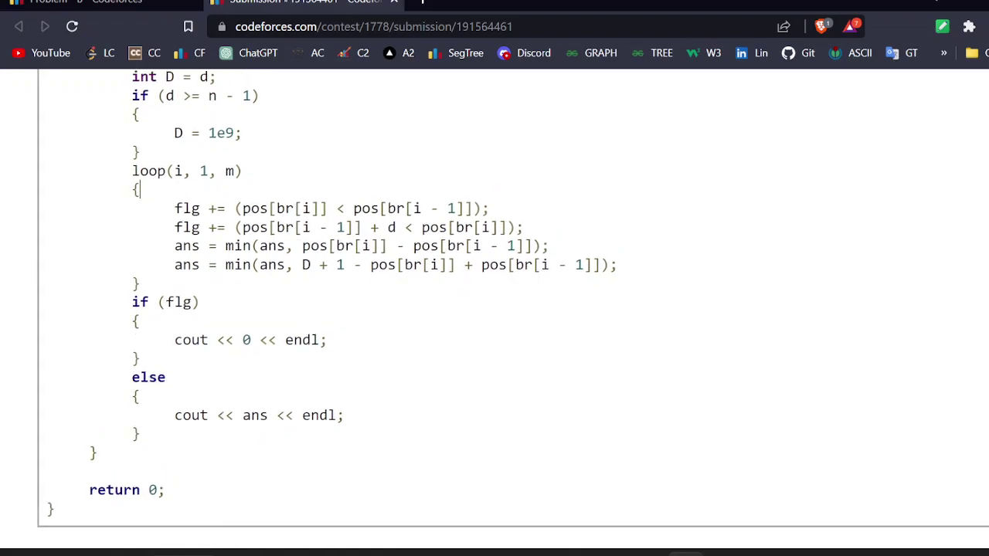
scroll(315, 176, down, 1)
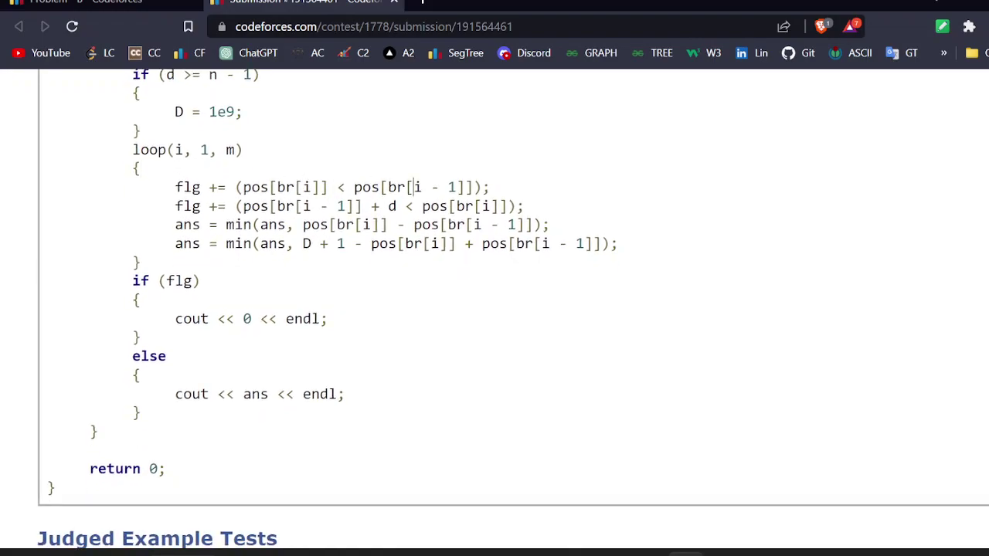
double_click(417, 186)
shift+click(312, 206)
click(422, 225)
drag(191, 282, 158, 281)
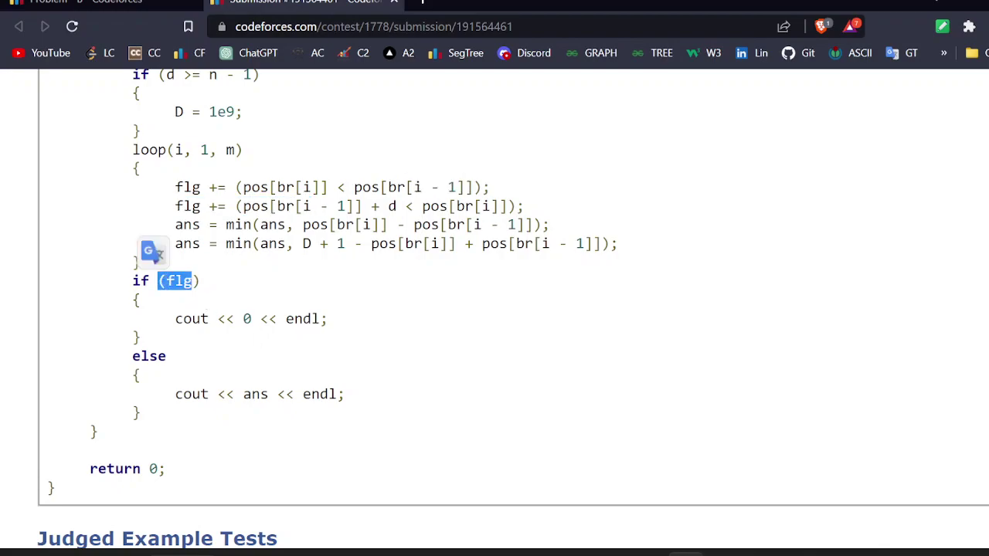
drag(277, 318, 210, 318)
click(431, 275)
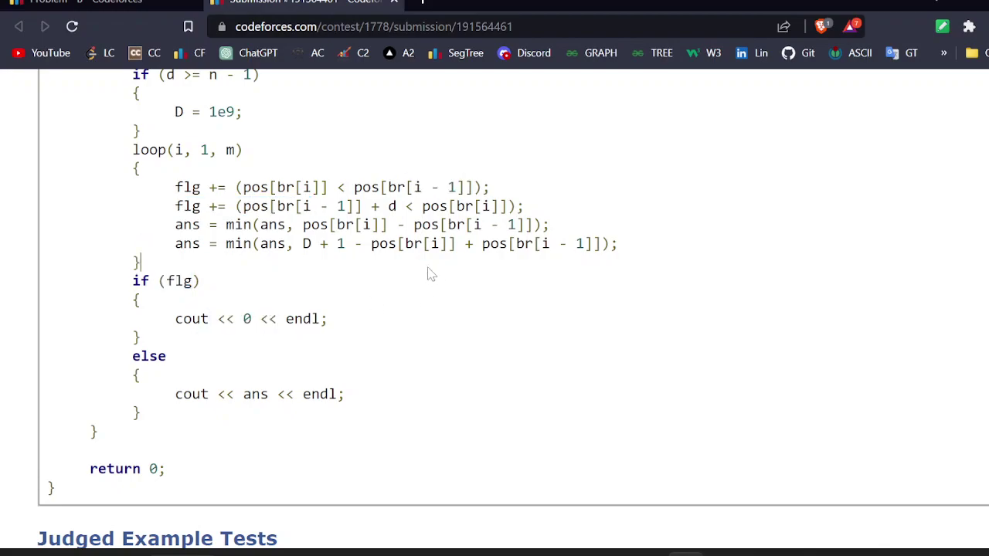
drag(618, 244, 279, 225)
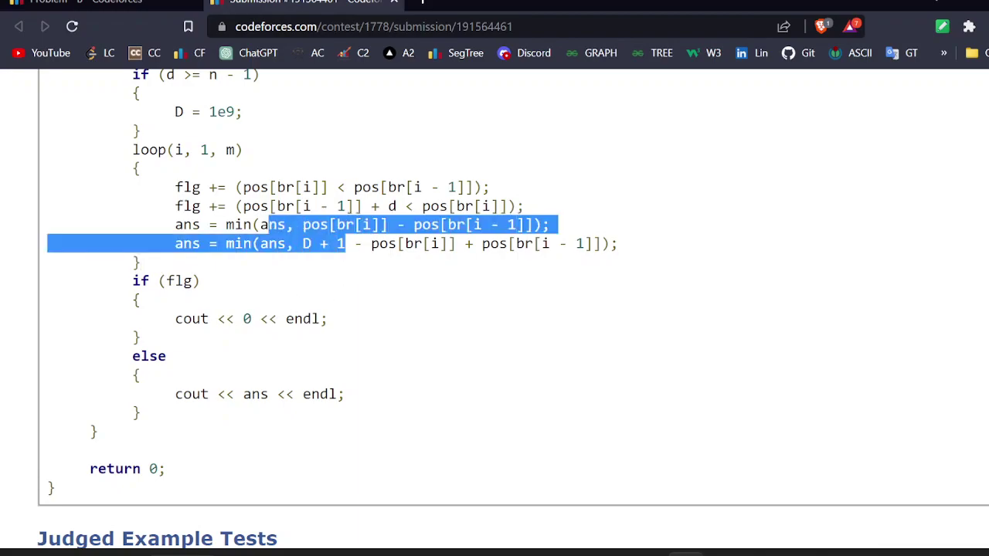
drag(344, 394, 301, 382)
click(386, 362)
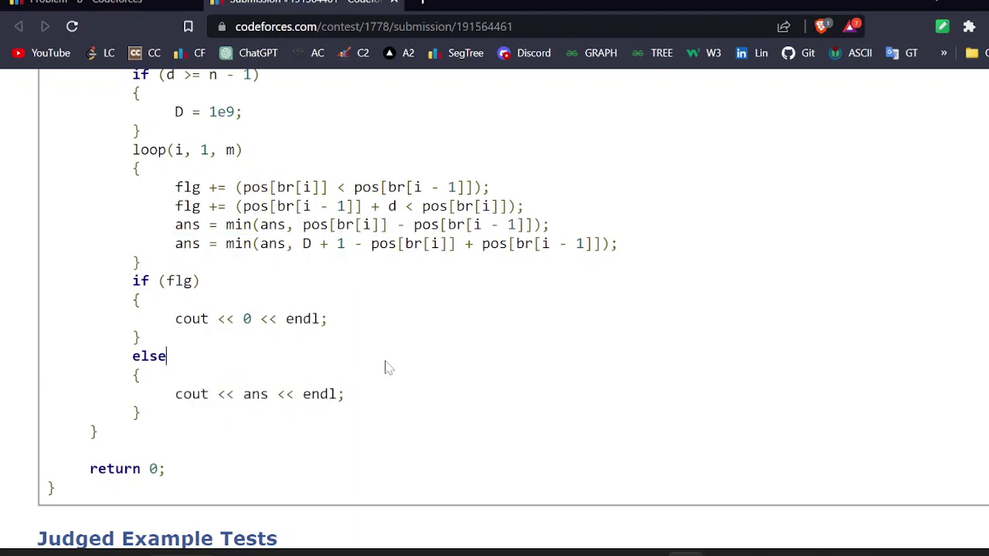